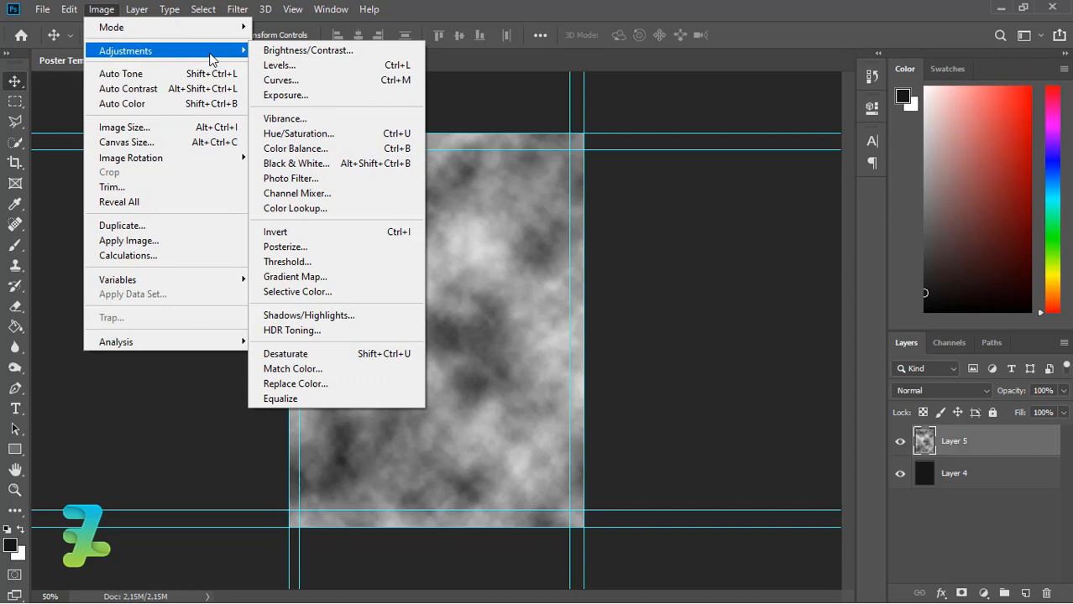
Step: Turn the Layer 5 clouds into hard black-and-white patches using Levels with input black 139 and input white 141
{"action": "left_click", "coordinate": [279, 65]}
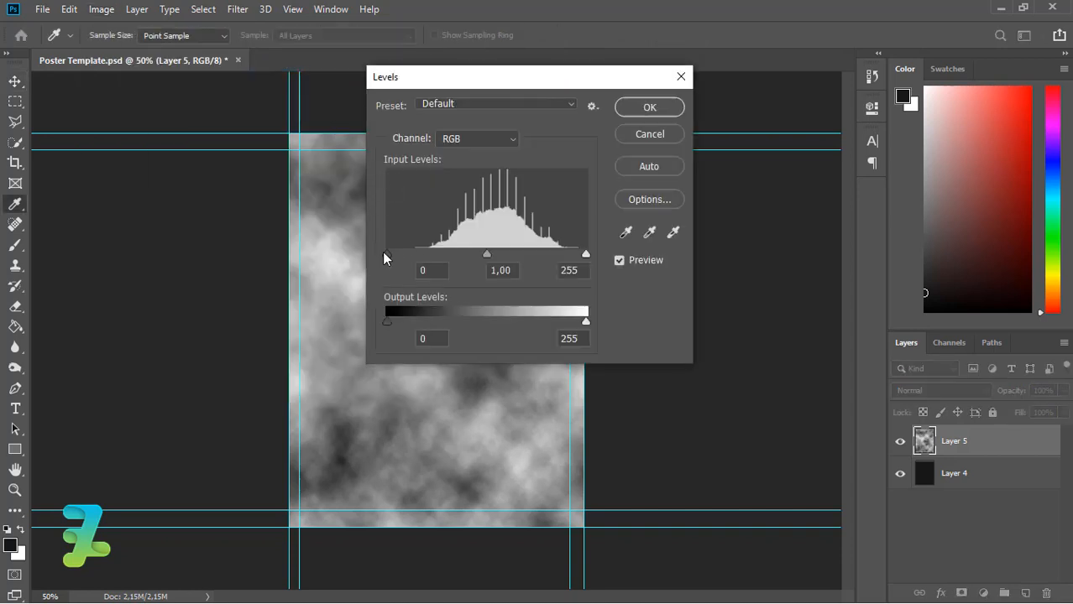
{"action": "left_click_drag", "start_coordinate": [386, 252], "coordinate": [497, 265]}
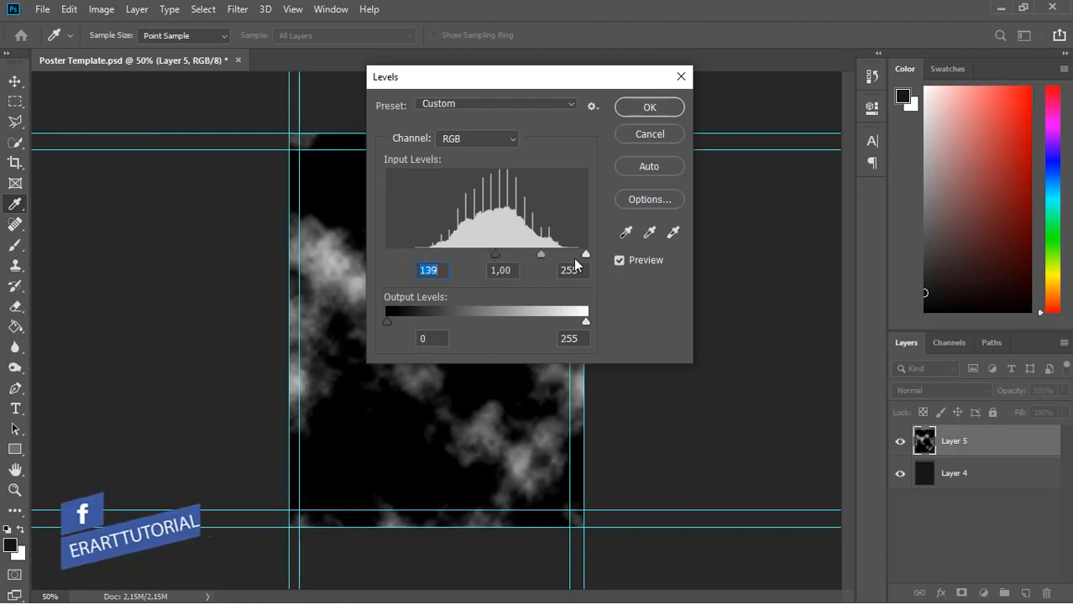
{"action": "left_click_drag", "start_coordinate": [584, 254], "coordinate": [497, 257]}
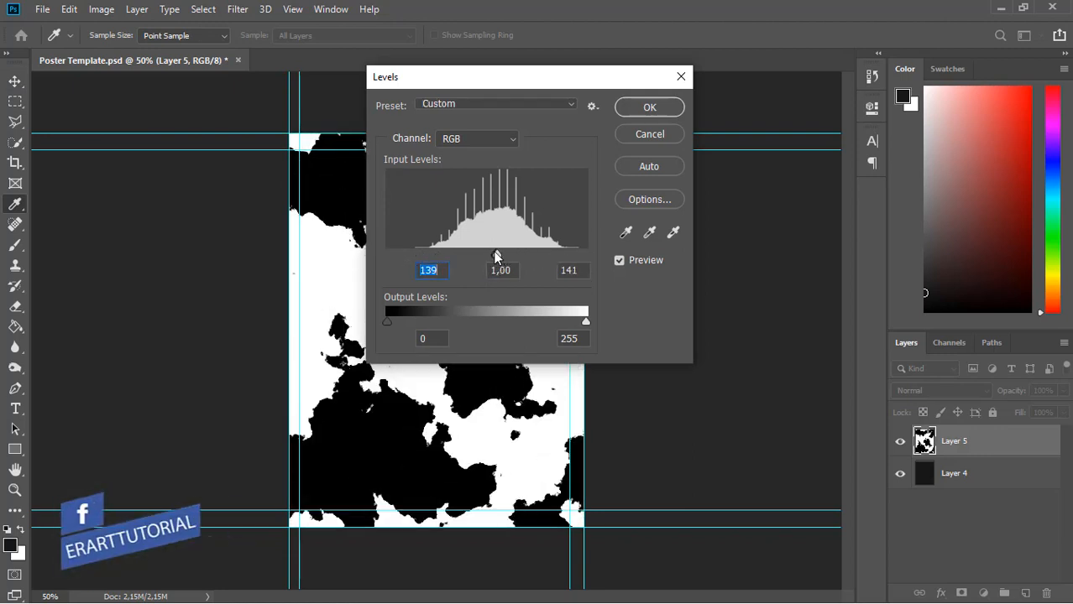
{"action": "left_click", "coordinate": [497, 257]}
{"action": "left_click", "coordinate": [648, 107]}
{"action": "left_click", "coordinate": [15, 82]}
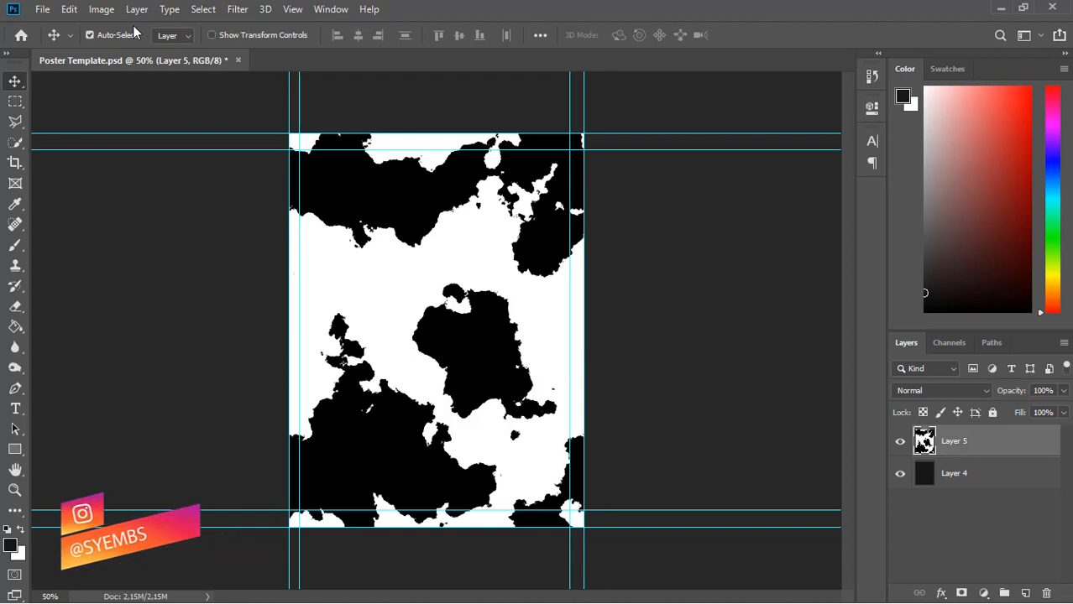
Step: Select the white areas of Layer 5 with Color Range, sampling white at a fuzziness of 200
{"action": "left_click", "coordinate": [202, 10]}
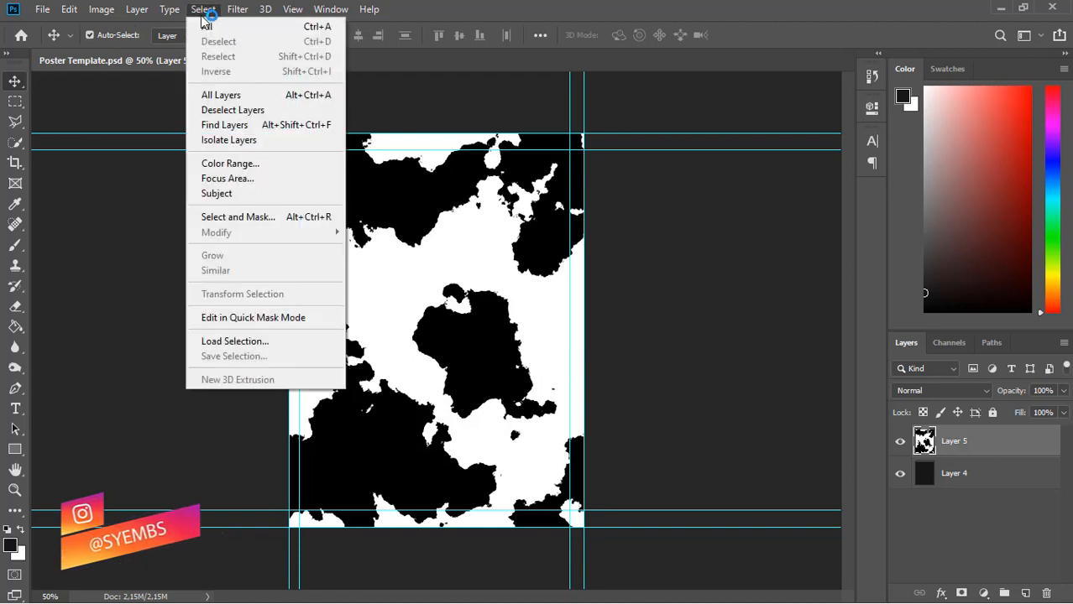
{"action": "left_click", "coordinate": [249, 163]}
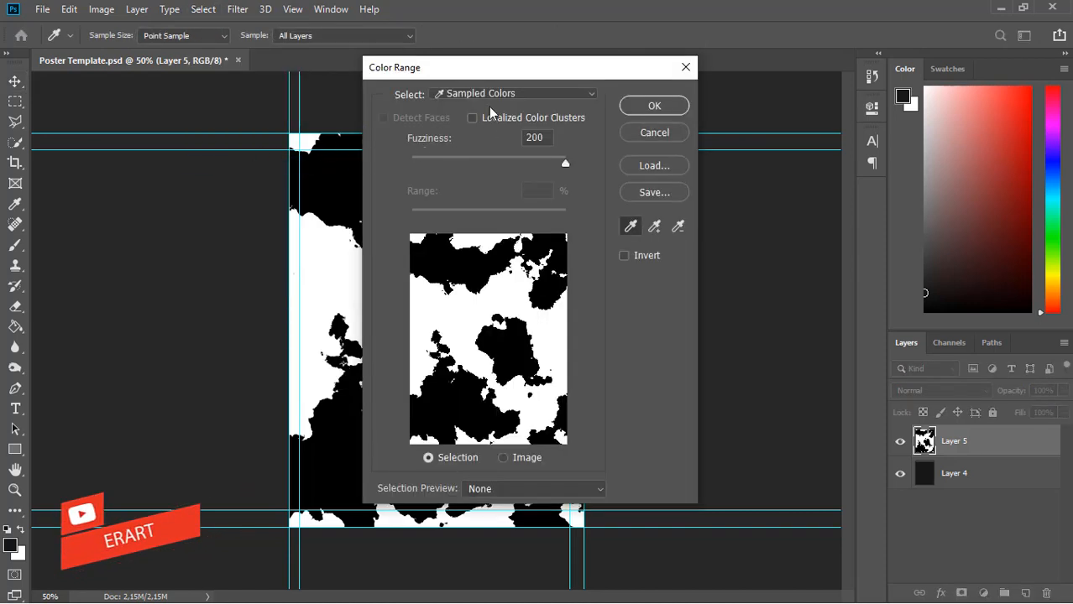
{"action": "left_click", "coordinate": [334, 271]}
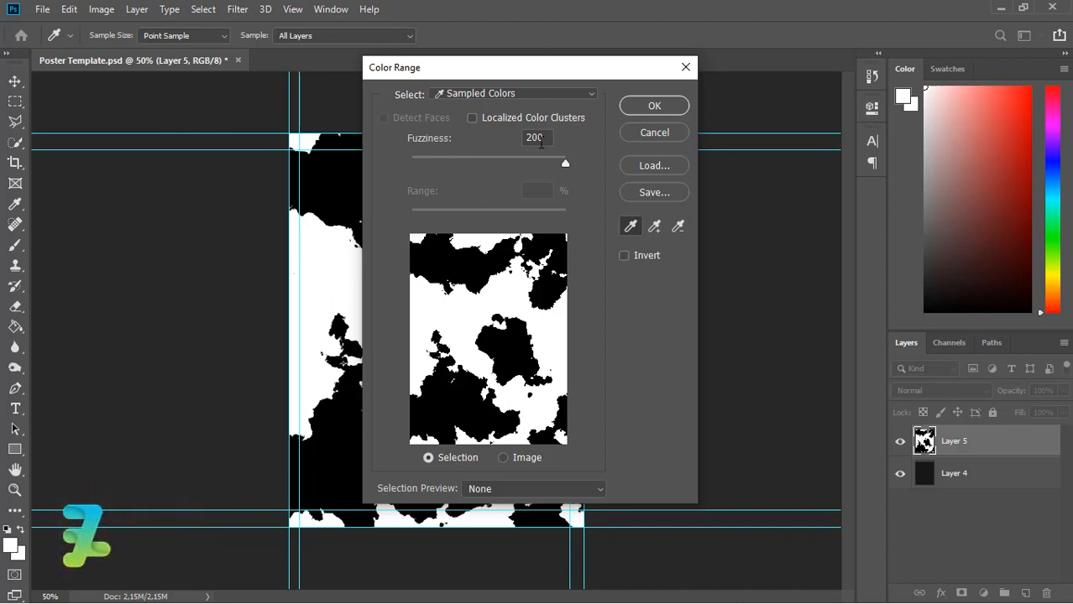
{"action": "left_click", "coordinate": [654, 107]}
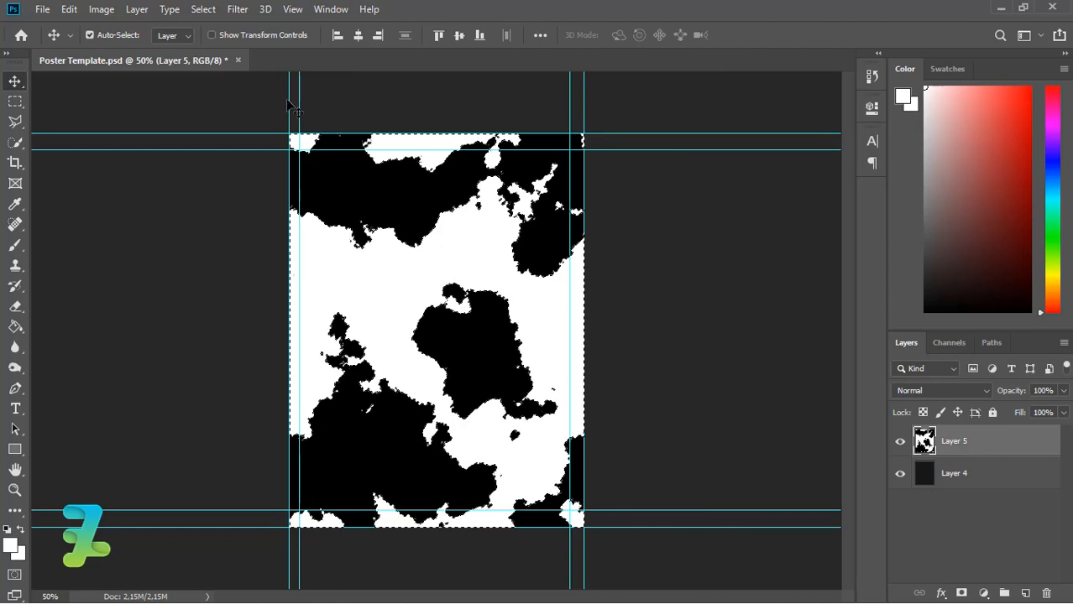
Step: Smooth the selection with a sample radius of 11 pixels
{"action": "left_click", "coordinate": [204, 9]}
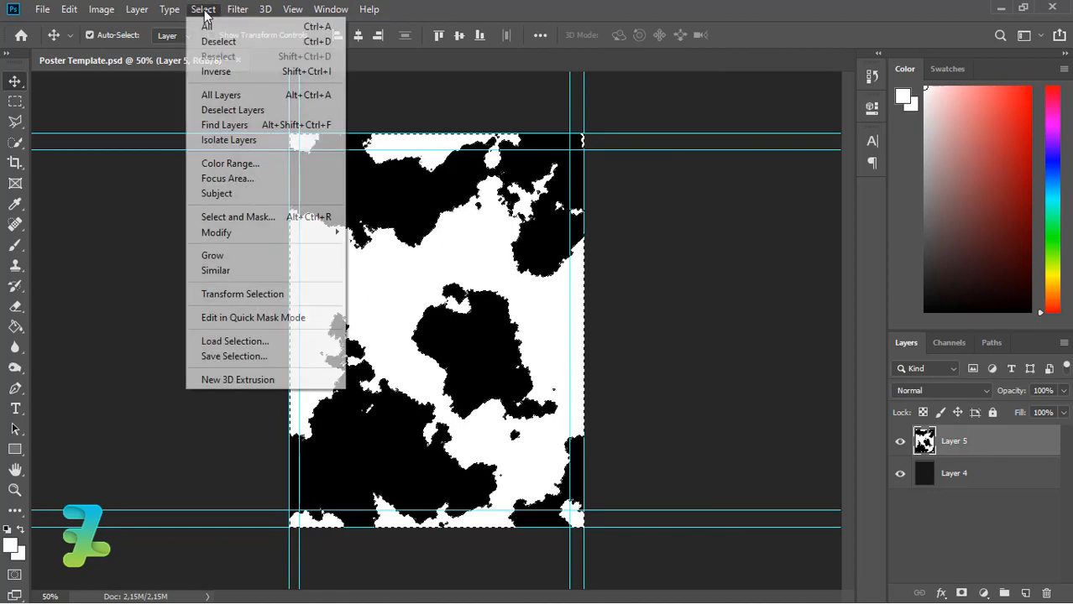
{"action": "mouse_move", "coordinate": [290, 241]}
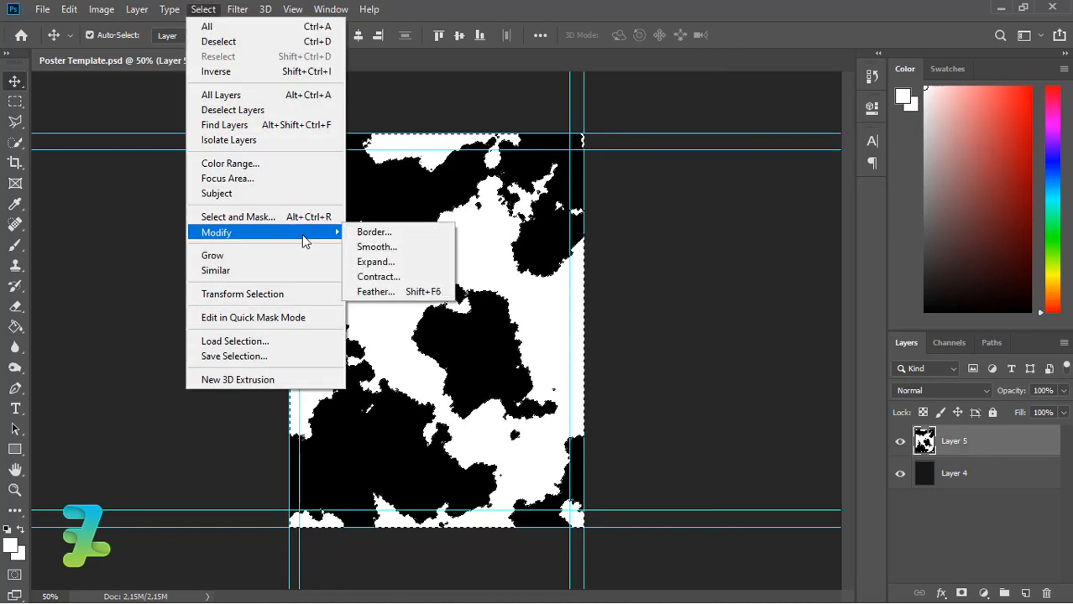
{"action": "left_click", "coordinate": [413, 252]}
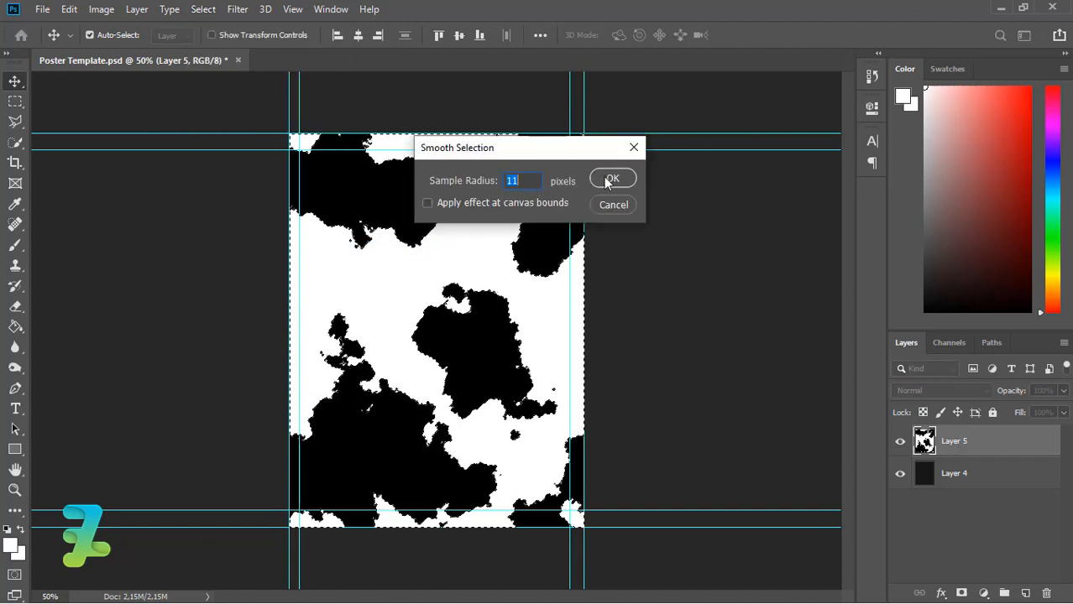
{"action": "left_click", "coordinate": [609, 179]}
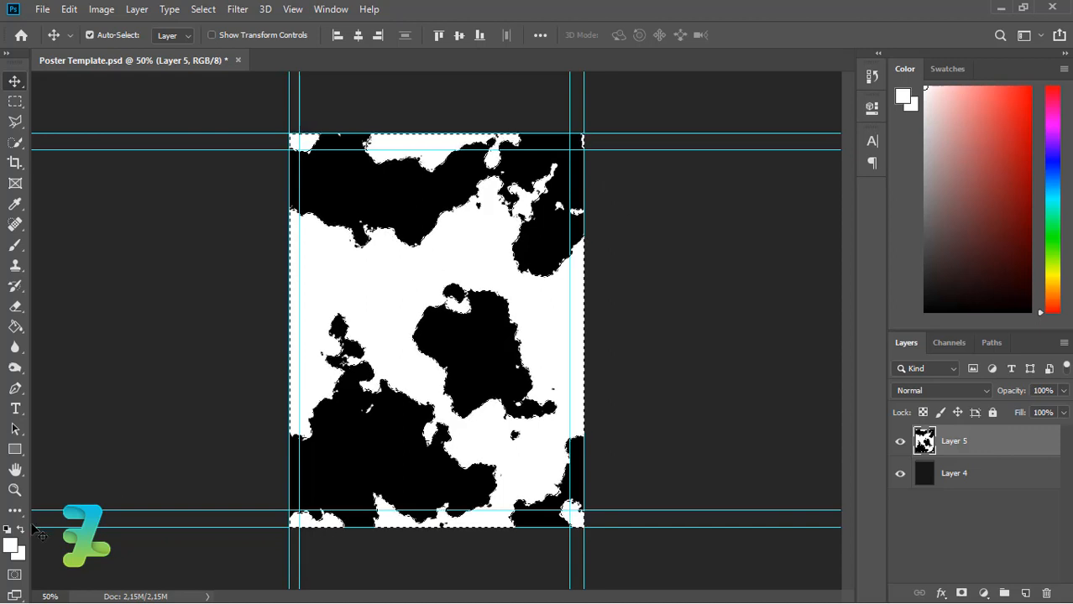
Step: Set the foreground color to a medium dark green with a hue of 112°
{"action": "left_click", "coordinate": [10, 547]}
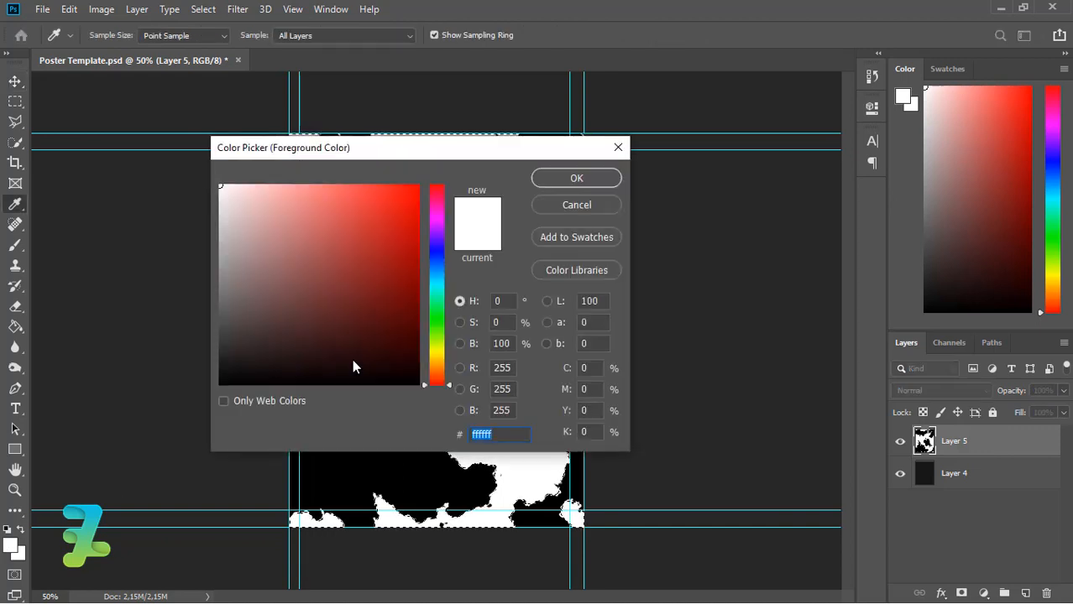
{"action": "left_click", "coordinate": [437, 321]}
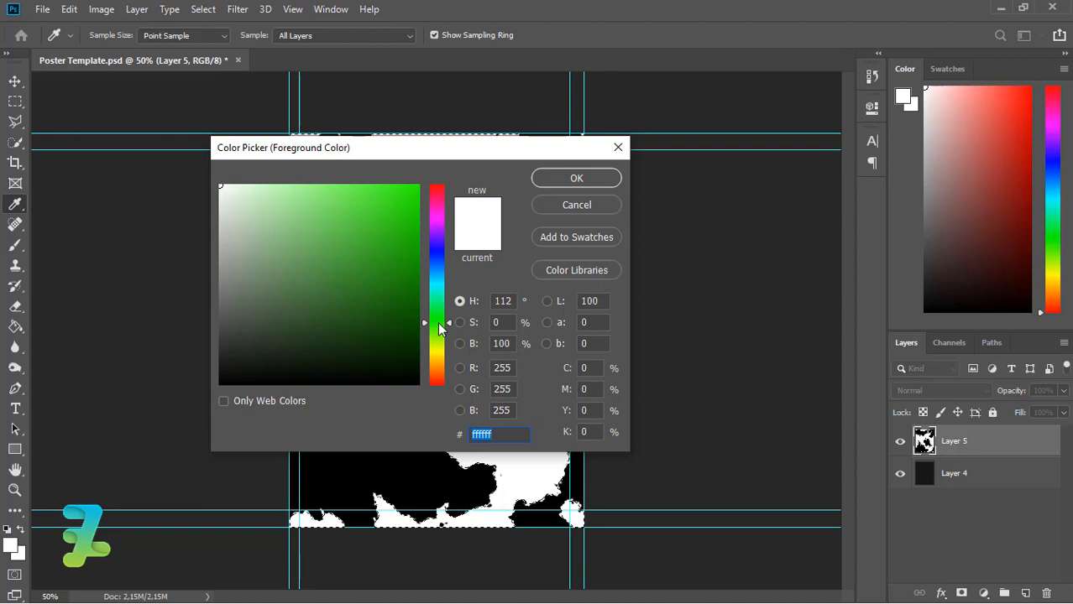
{"action": "left_click", "coordinate": [346, 296]}
{"action": "left_click_drag", "start_coordinate": [347, 297], "coordinate": [339, 283]}
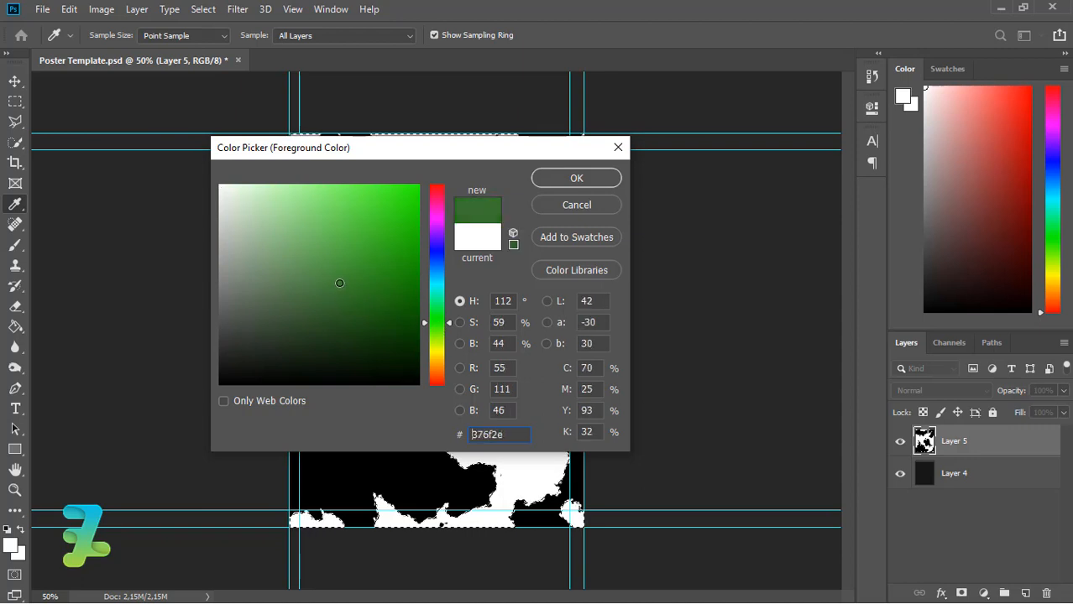
{"action": "left_click", "coordinate": [554, 179]}
{"action": "key", "text": "v"}
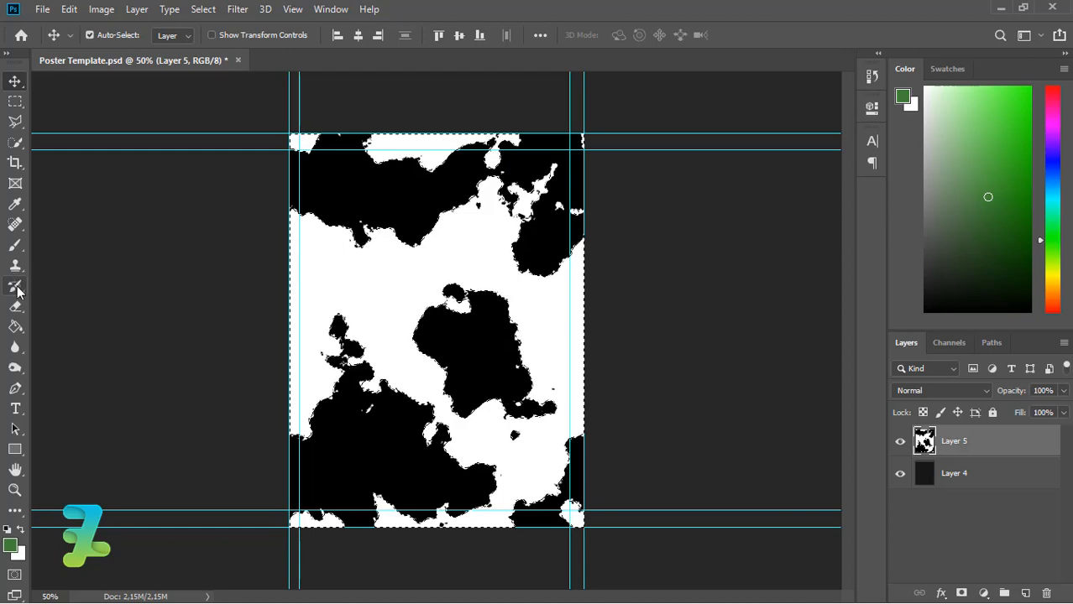
Step: Fill the large white patches inside the selection with the green foreground color using the Paint Bucket
{"action": "left_click", "coordinate": [15, 326]}
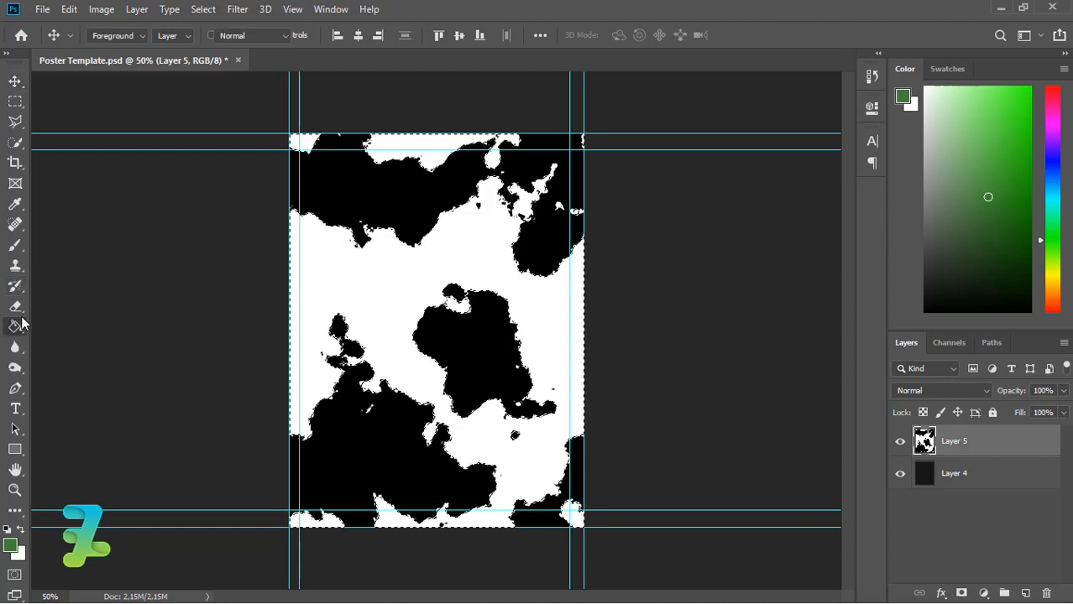
{"action": "left_click", "coordinate": [457, 241]}
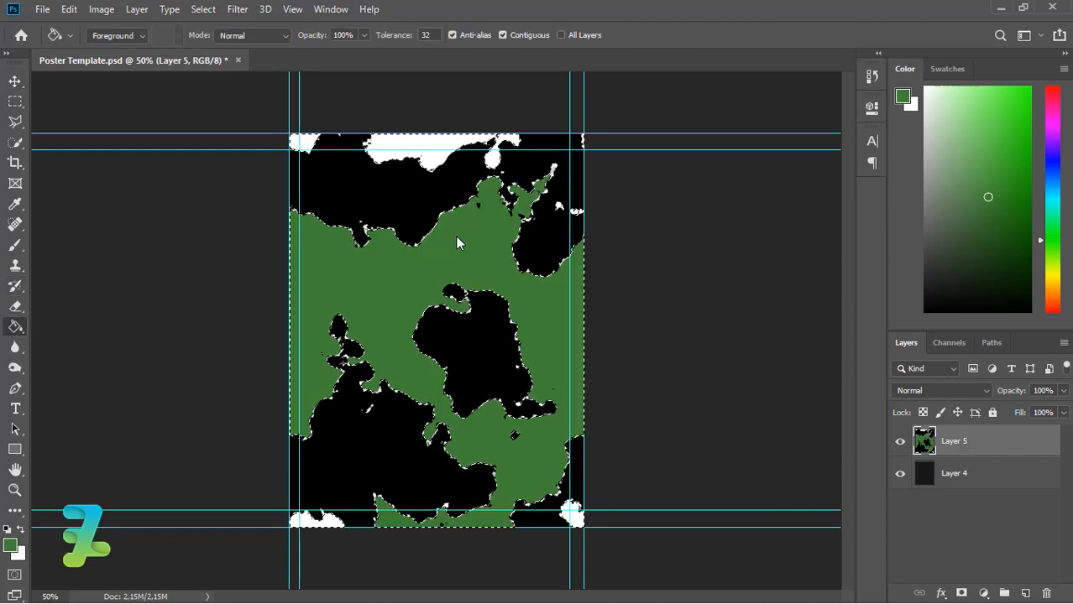
{"action": "left_click", "coordinate": [432, 157]}
{"action": "left_click", "coordinate": [308, 146]}
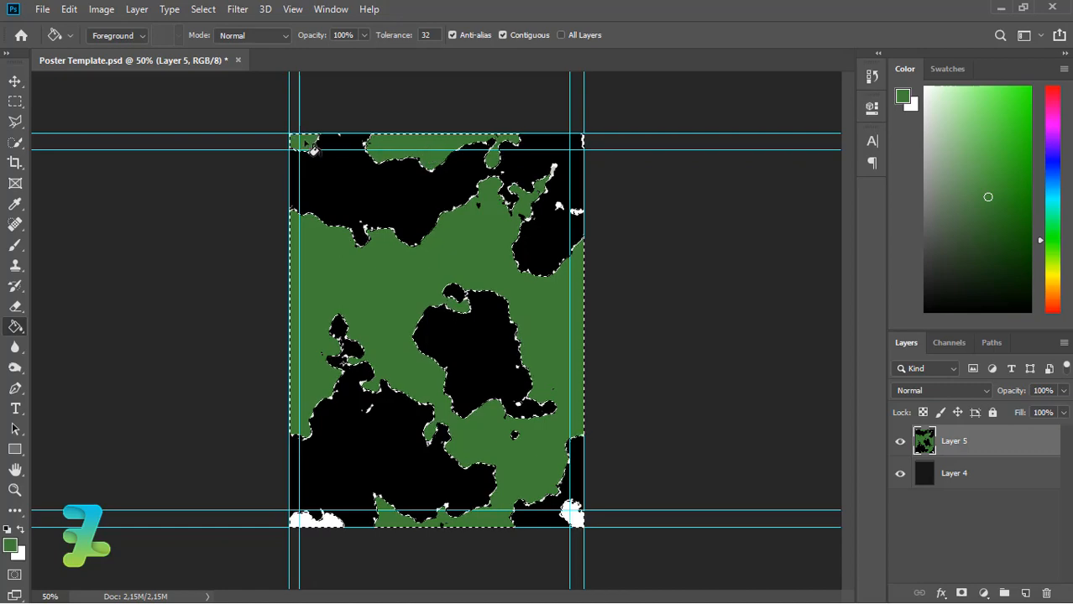
{"action": "left_click", "coordinate": [336, 529]}
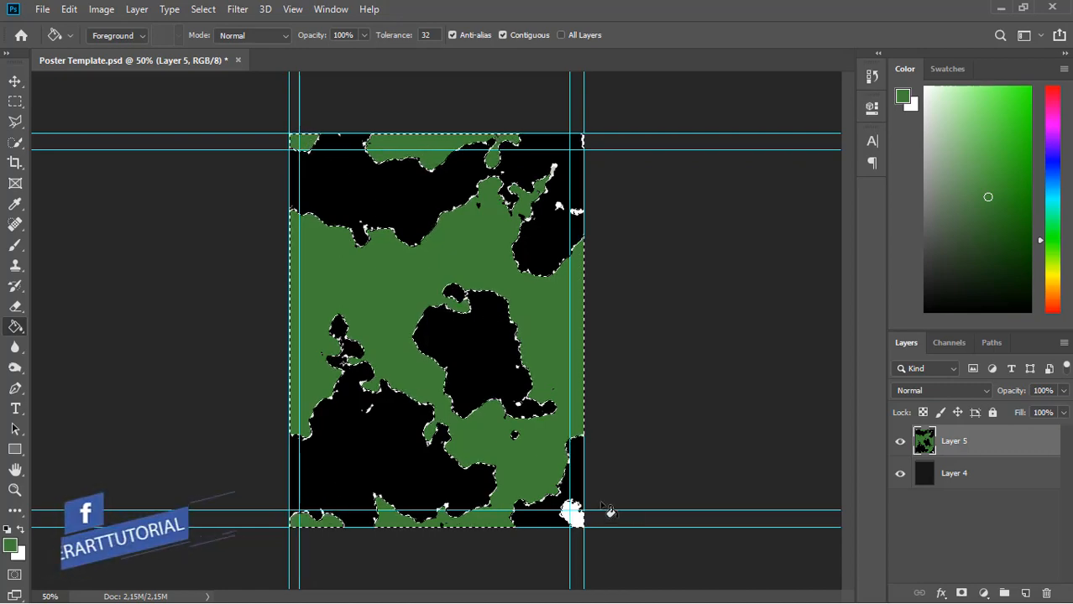
{"action": "left_click", "coordinate": [574, 514]}
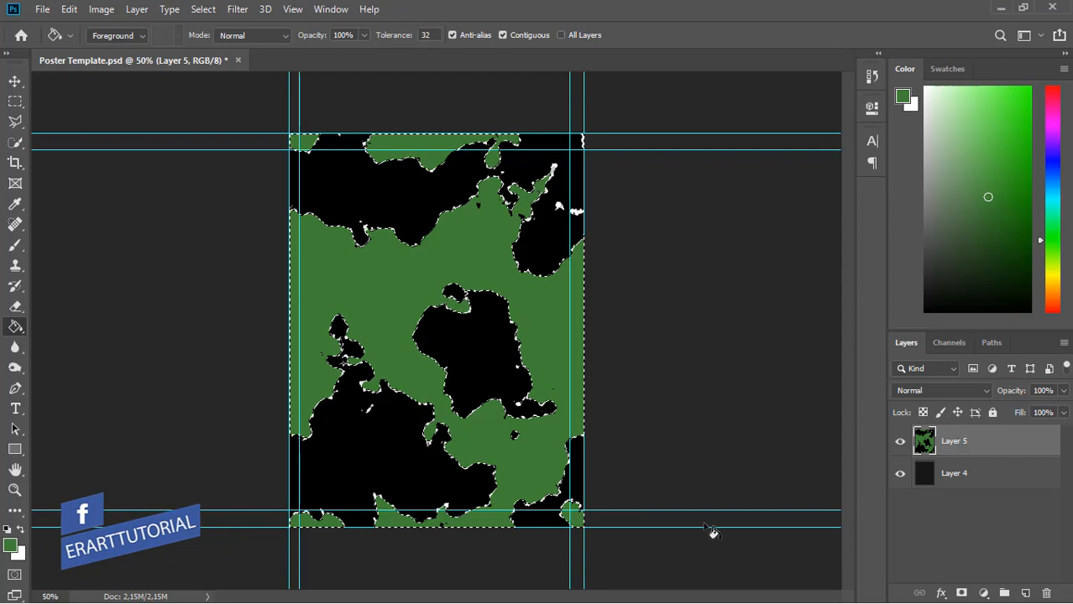
Step: Add a layer mask to Layer 5 from the current selection and hide Layer 4
{"action": "left_click", "coordinate": [962, 593]}
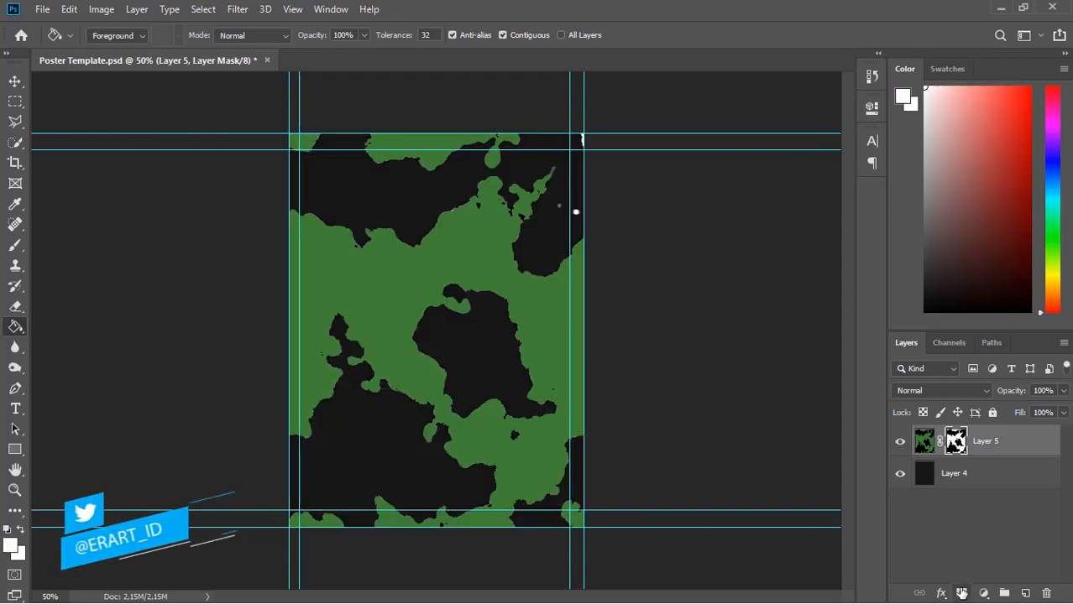
{"action": "left_click", "coordinate": [900, 474]}
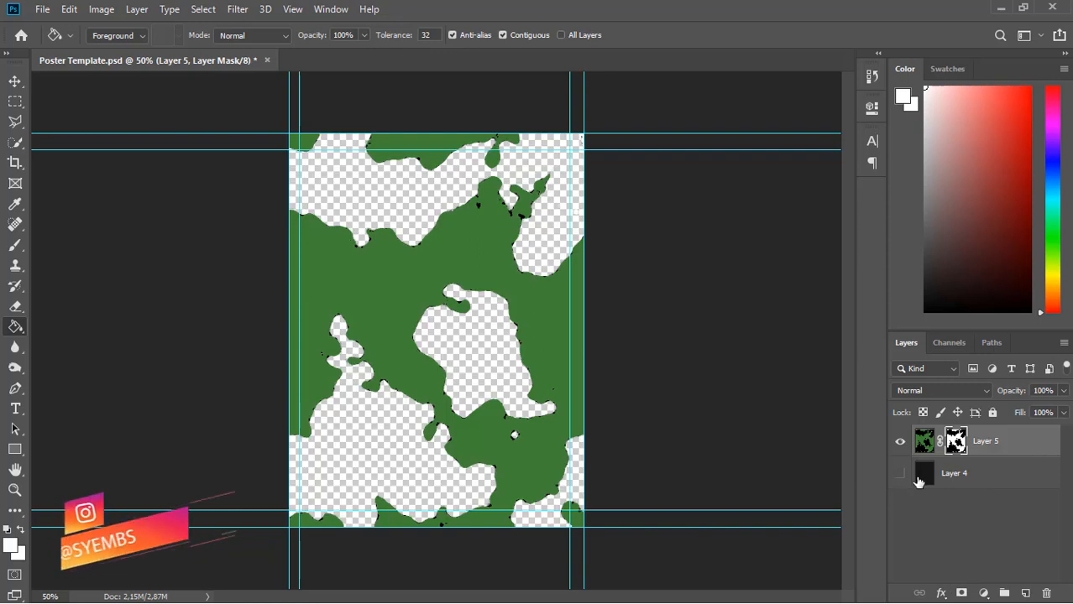
Step: Add a new empty layer above Layer 5 and try the Clouds filter on it
{"action": "left_click", "coordinate": [1024, 592]}
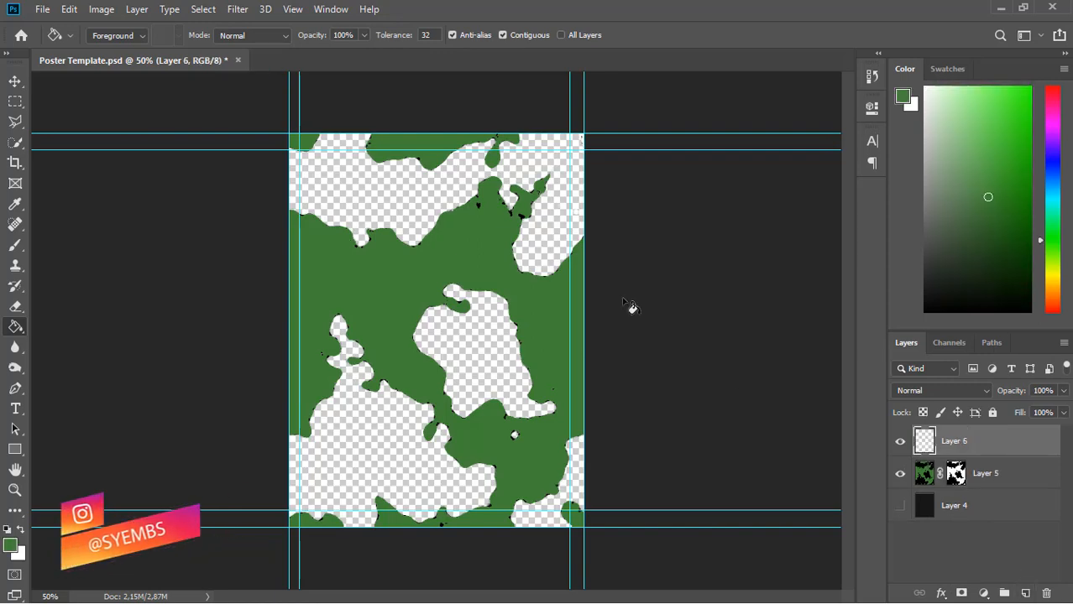
{"action": "left_click", "coordinate": [14, 81]}
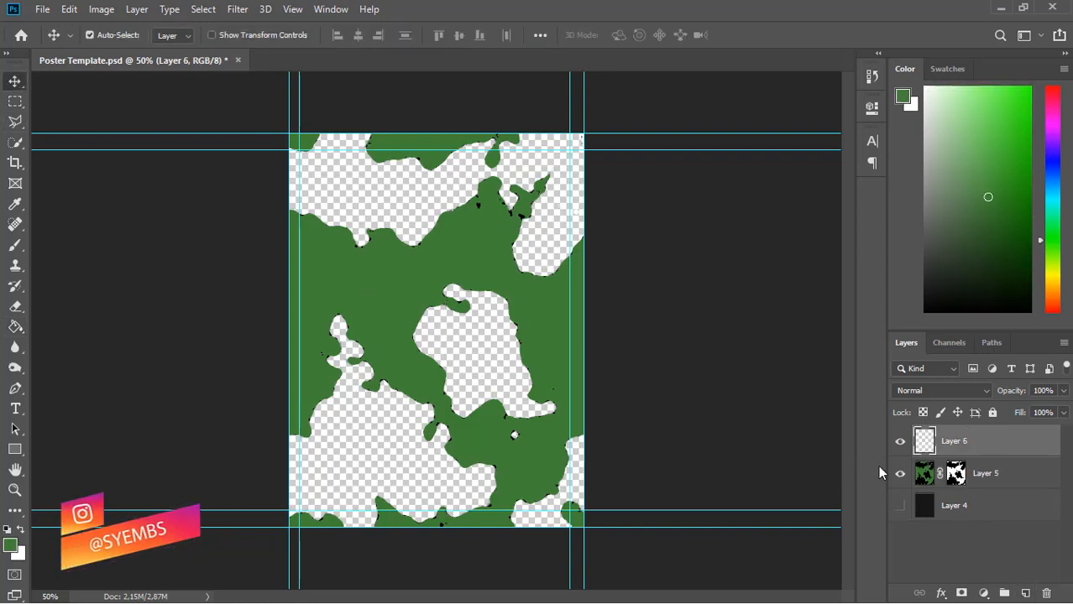
{"action": "left_click", "coordinate": [242, 9]}
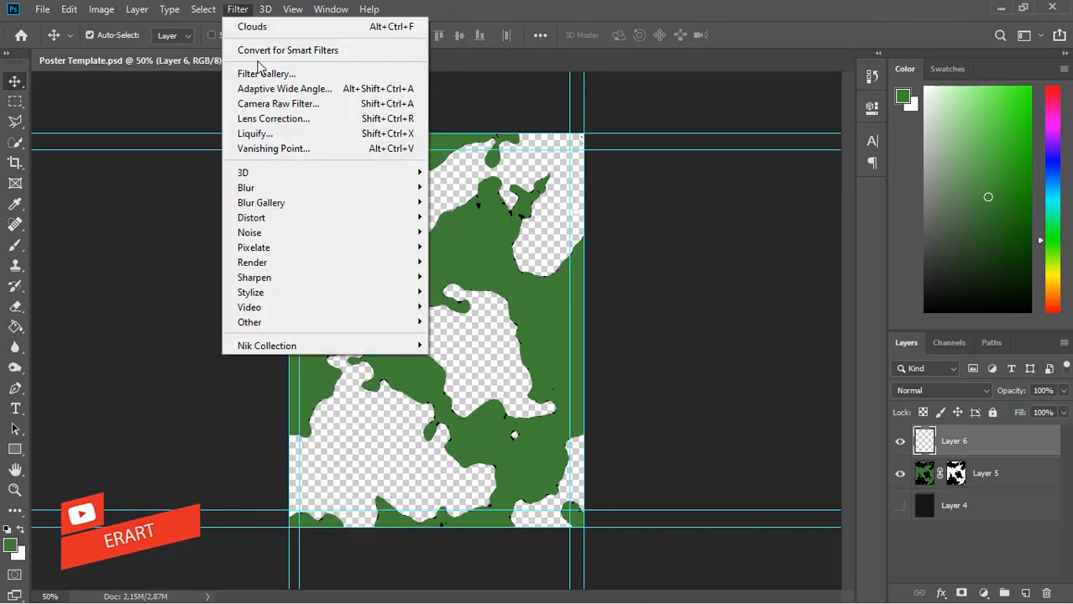
{"action": "left_click", "coordinate": [252, 26]}
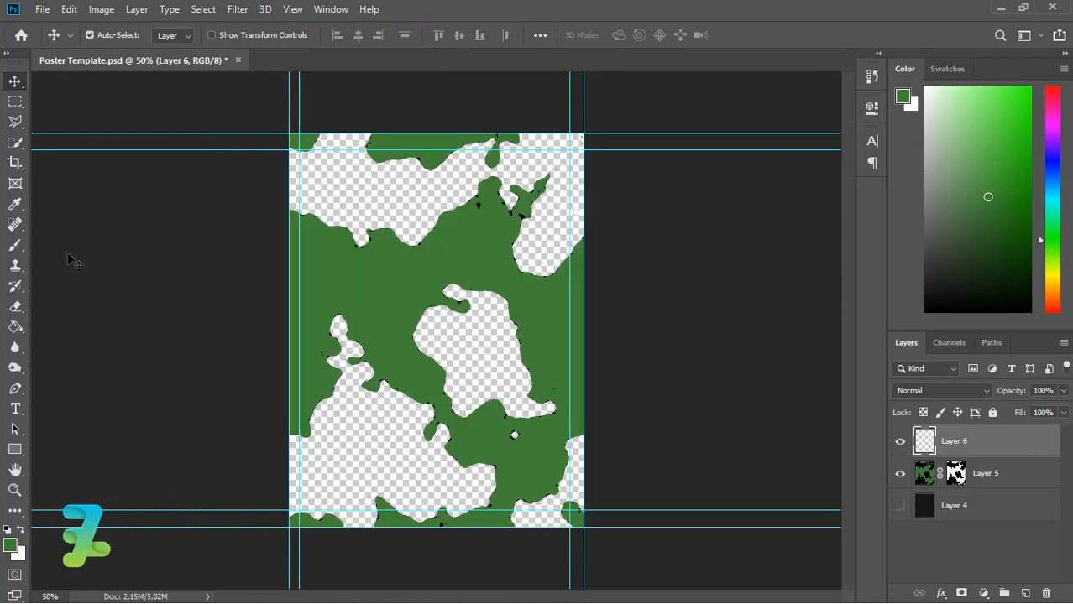
Step: Set the foreground color to black and render Clouds on Layer 6
{"action": "left_click", "coordinate": [12, 548]}
{"action": "left_click", "coordinate": [217, 383]}
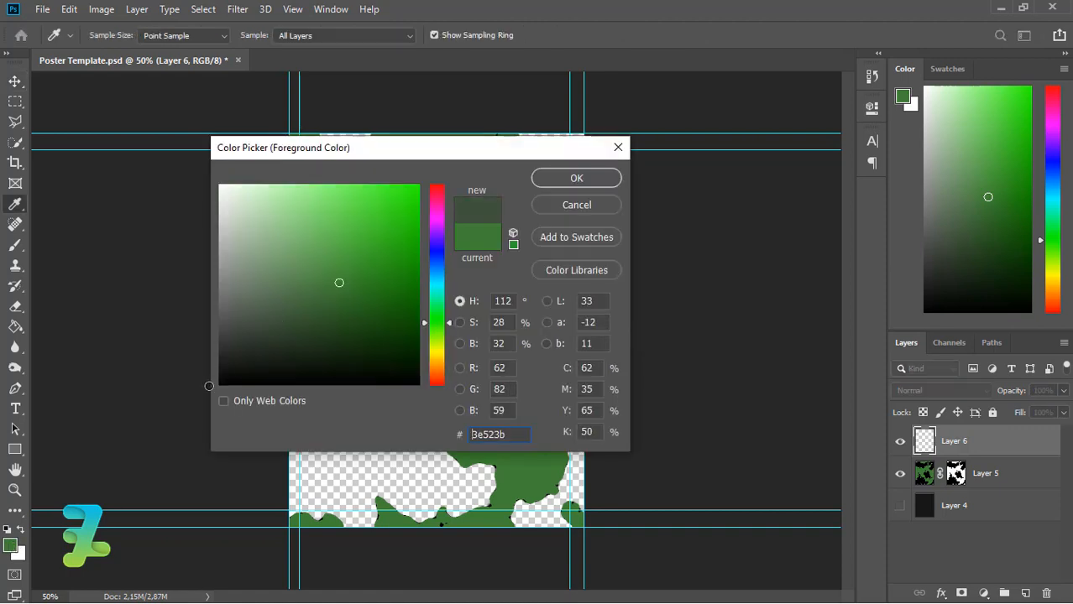
{"action": "left_click", "coordinate": [597, 182]}
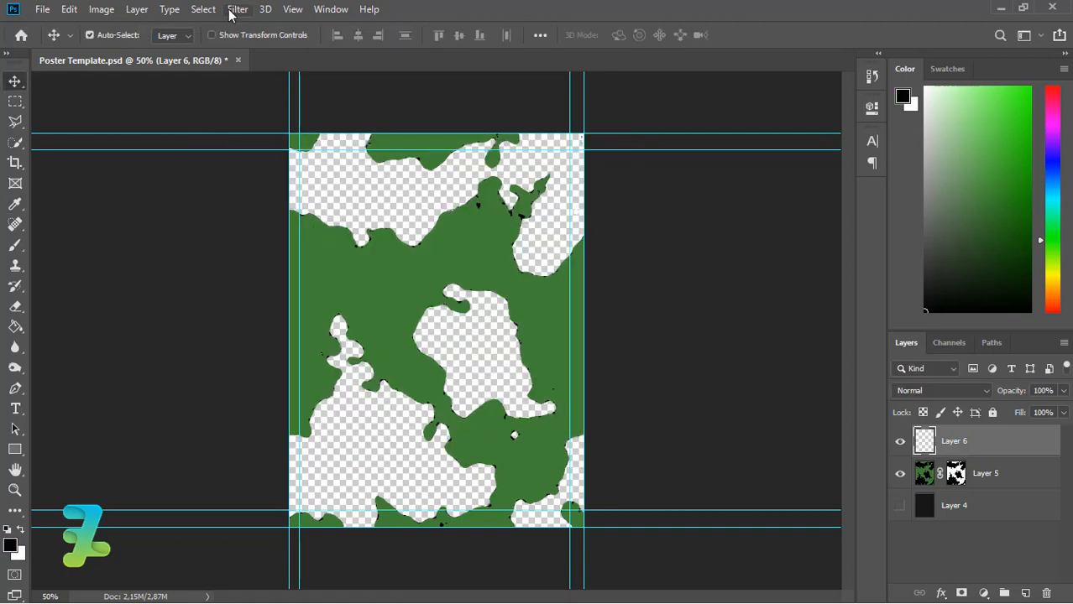
{"action": "left_click", "coordinate": [235, 11]}
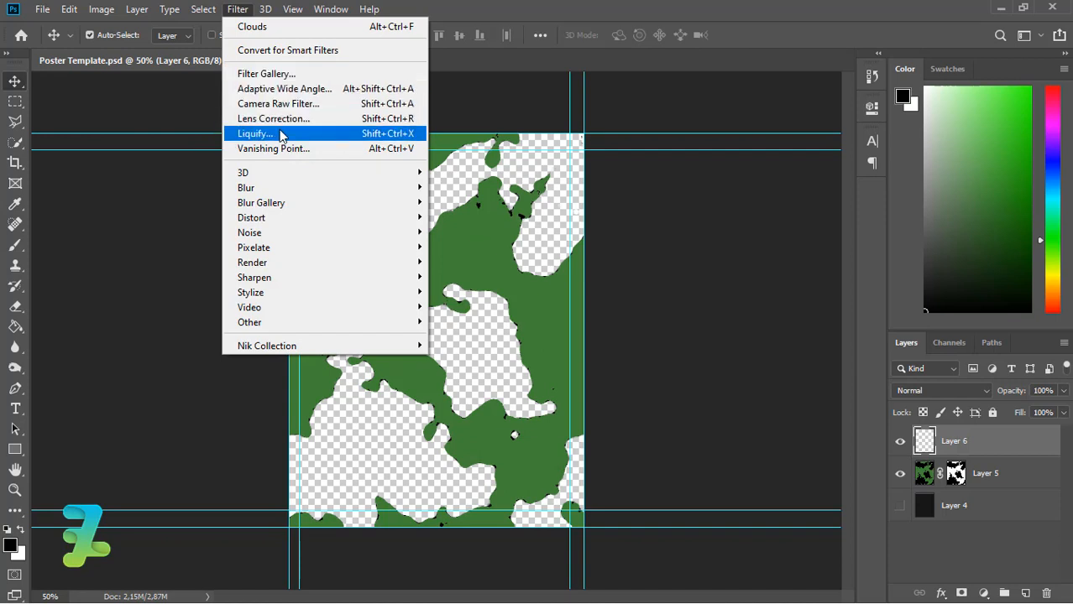
{"action": "left_click", "coordinate": [251, 26]}
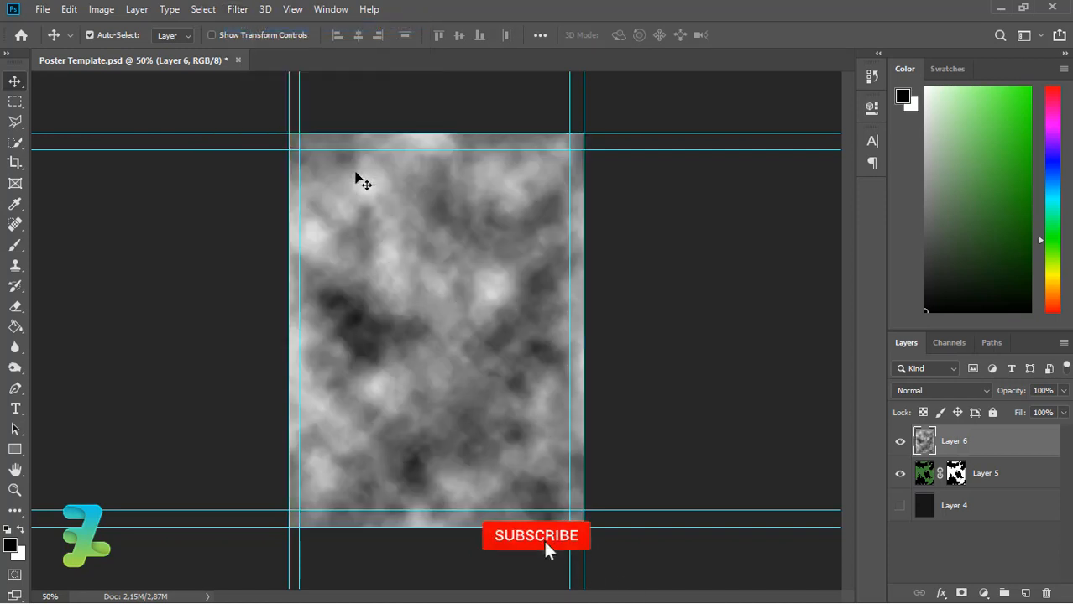
Step: Turn the Layer 6 clouds into hard black-and-white patches using Levels with input black 129 and input white 131
{"action": "left_click", "coordinate": [99, 9]}
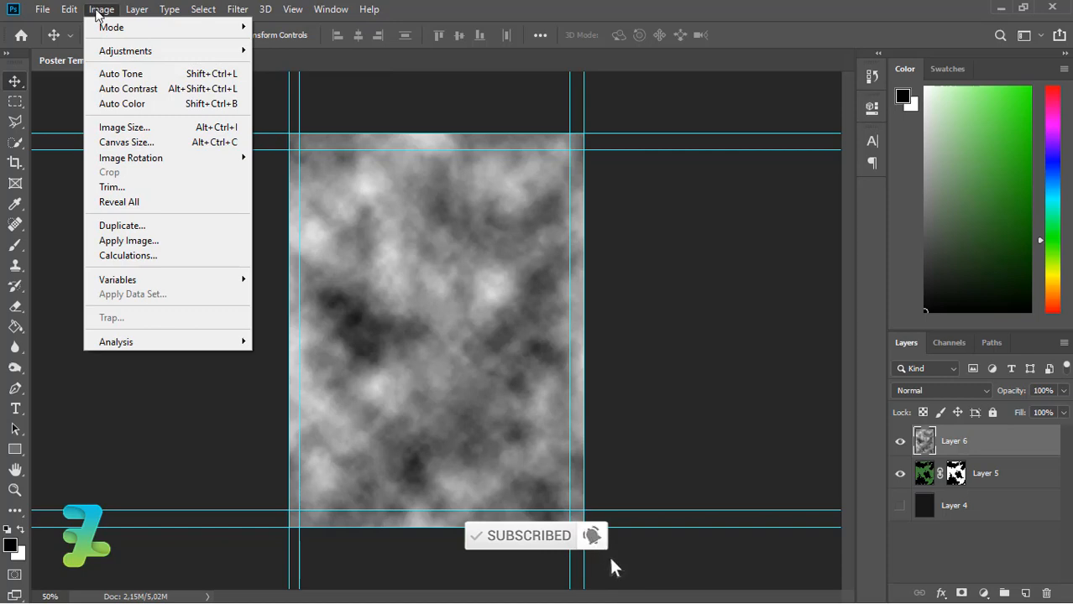
{"action": "mouse_move", "coordinate": [118, 52]}
{"action": "left_click", "coordinate": [295, 67]}
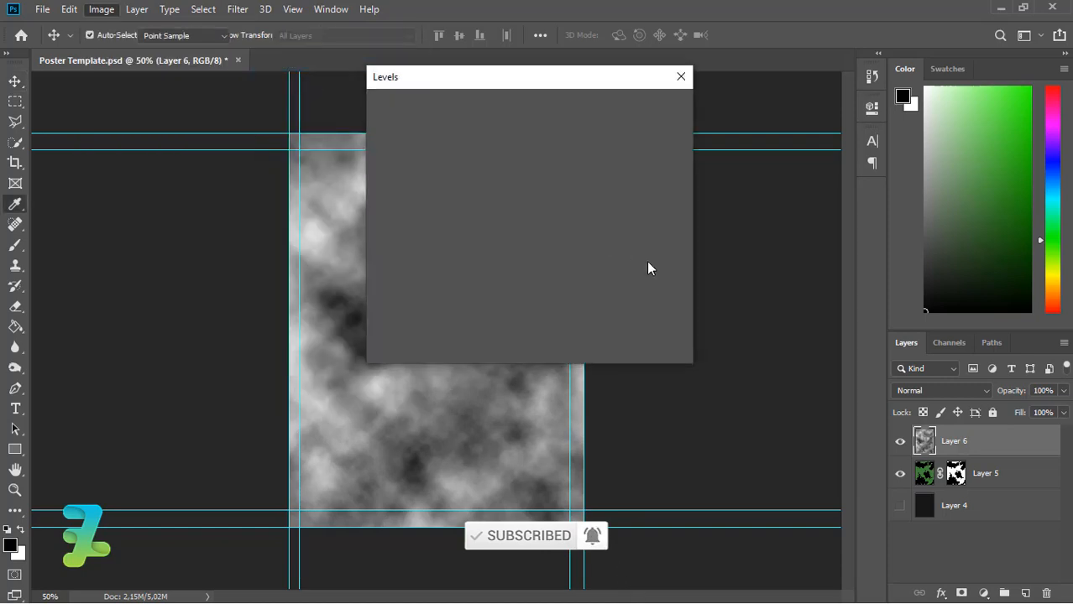
{"action": "left_click_drag", "start_coordinate": [387, 254], "coordinate": [489, 261]}
{"action": "left_click_drag", "start_coordinate": [583, 253], "coordinate": [466, 260]}
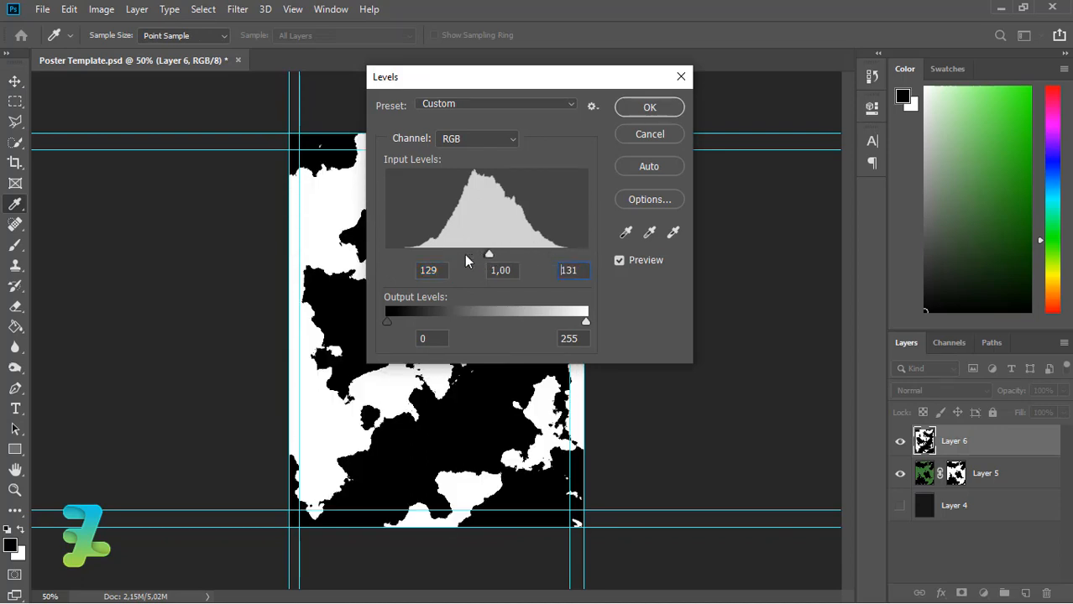
{"action": "left_click", "coordinate": [650, 108]}
Step: Select the white patches of Layer 6 using Color Range with fuzziness 200 and smooth the selection
{"action": "left_click", "coordinate": [201, 10]}
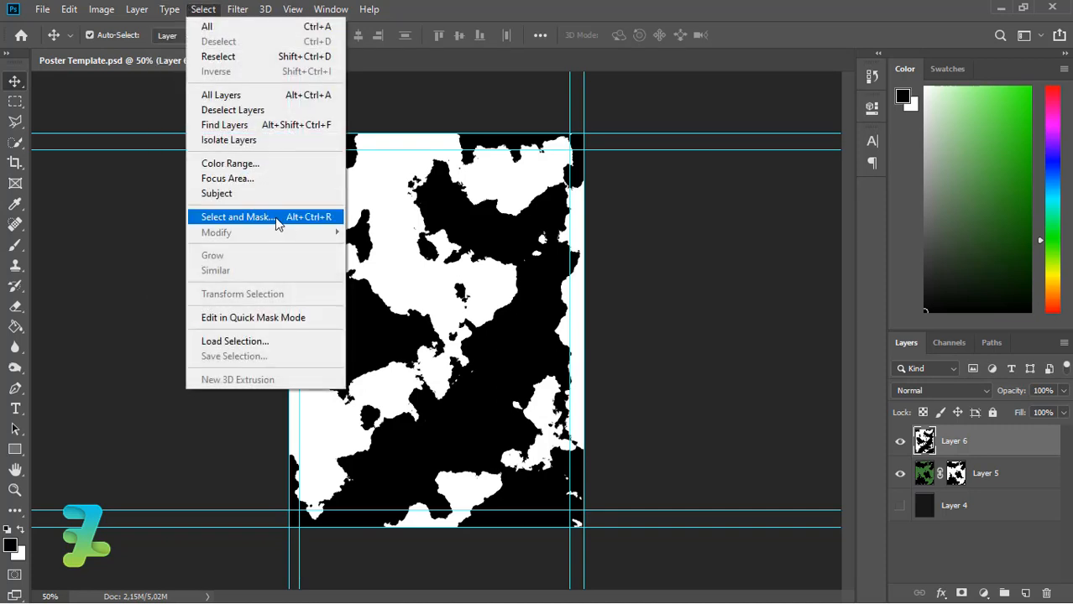
{"action": "left_click", "coordinate": [261, 165]}
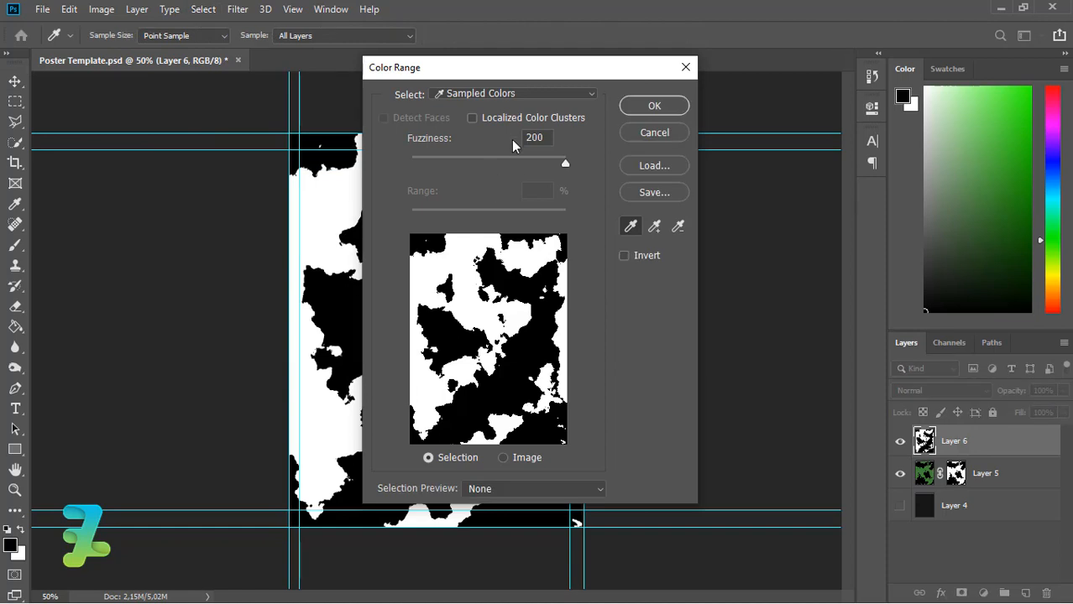
{"action": "left_click", "coordinate": [324, 222]}
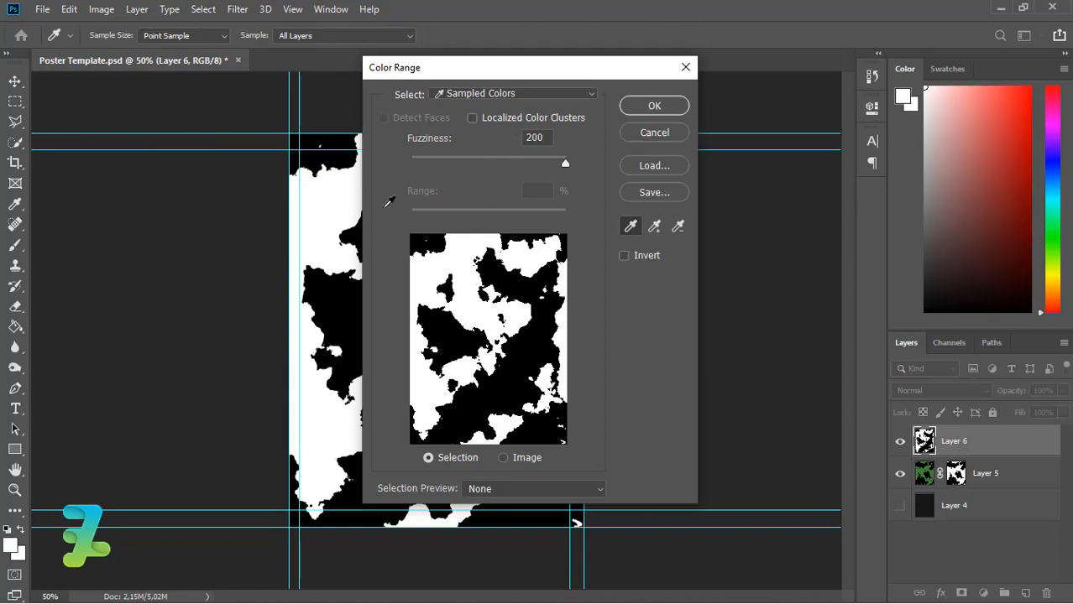
{"action": "left_click", "coordinate": [635, 108]}
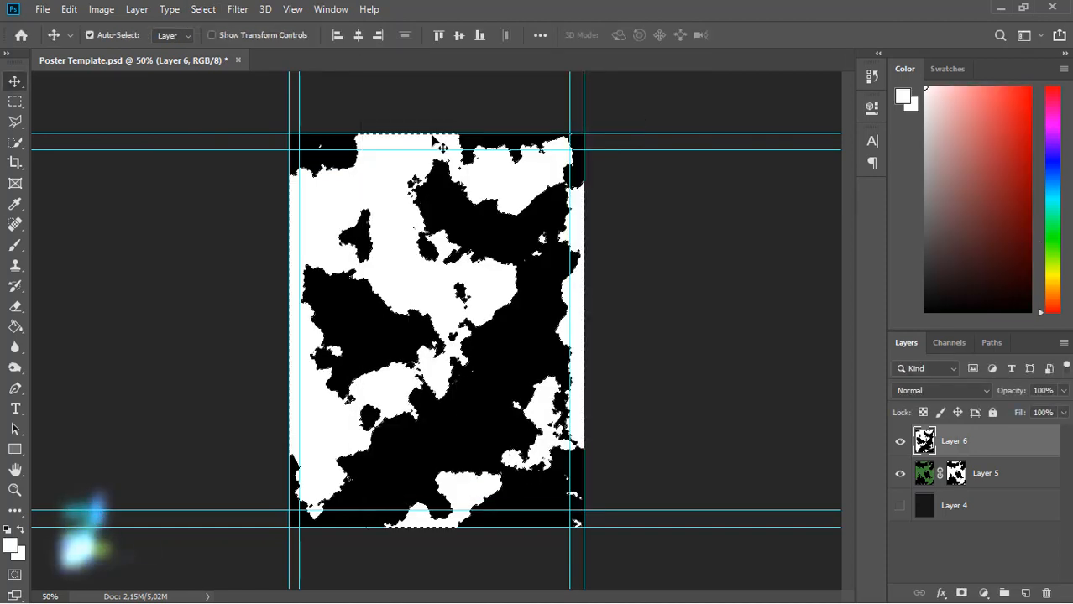
{"action": "left_click", "coordinate": [204, 9]}
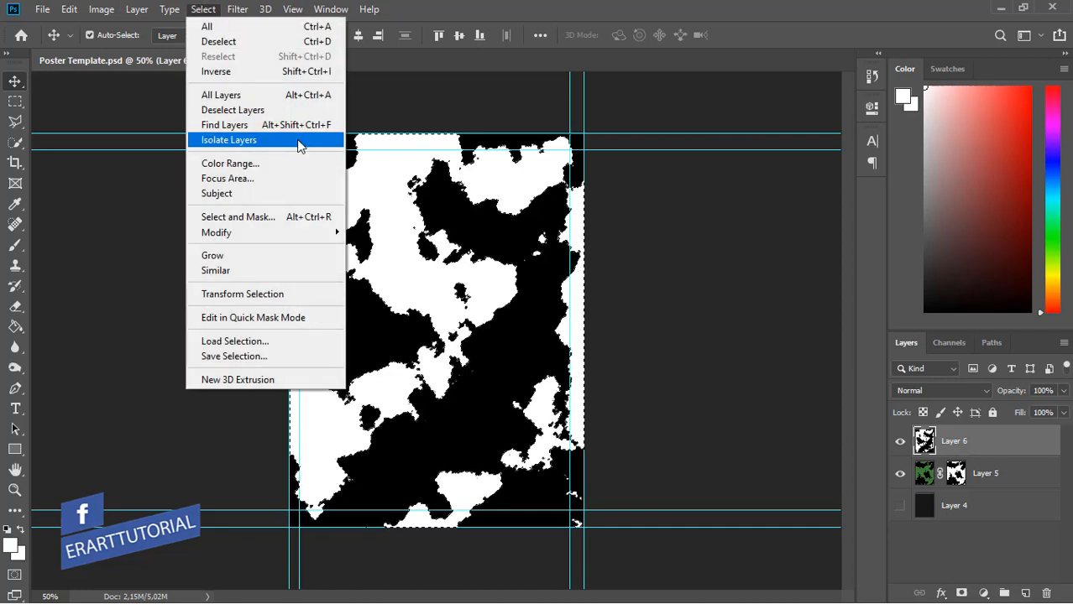
{"action": "mouse_move", "coordinate": [327, 233]}
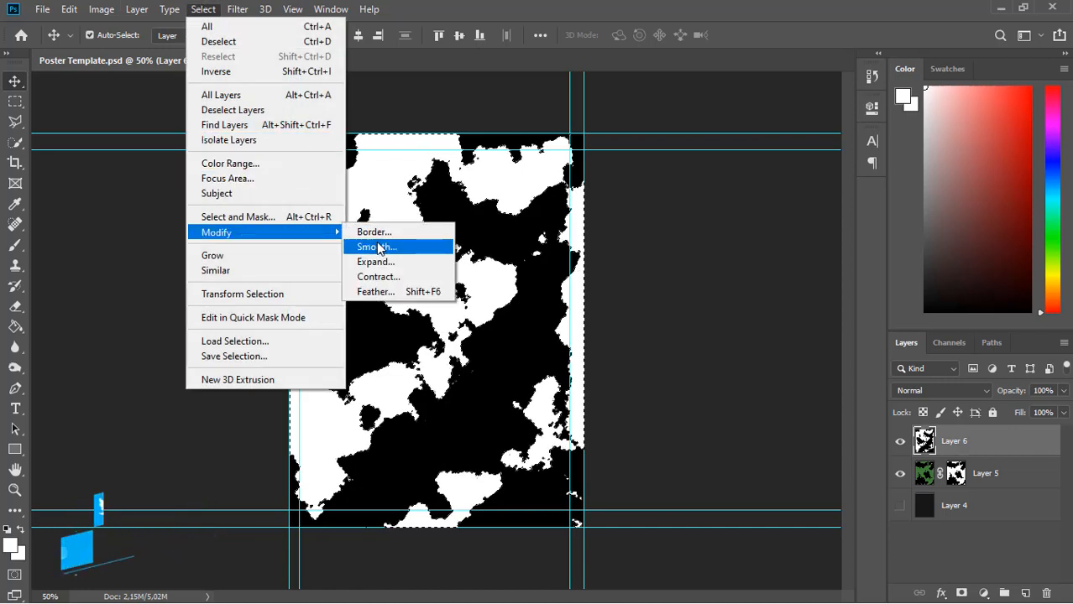
{"action": "left_click", "coordinate": [374, 246]}
{"action": "left_click", "coordinate": [615, 178]}
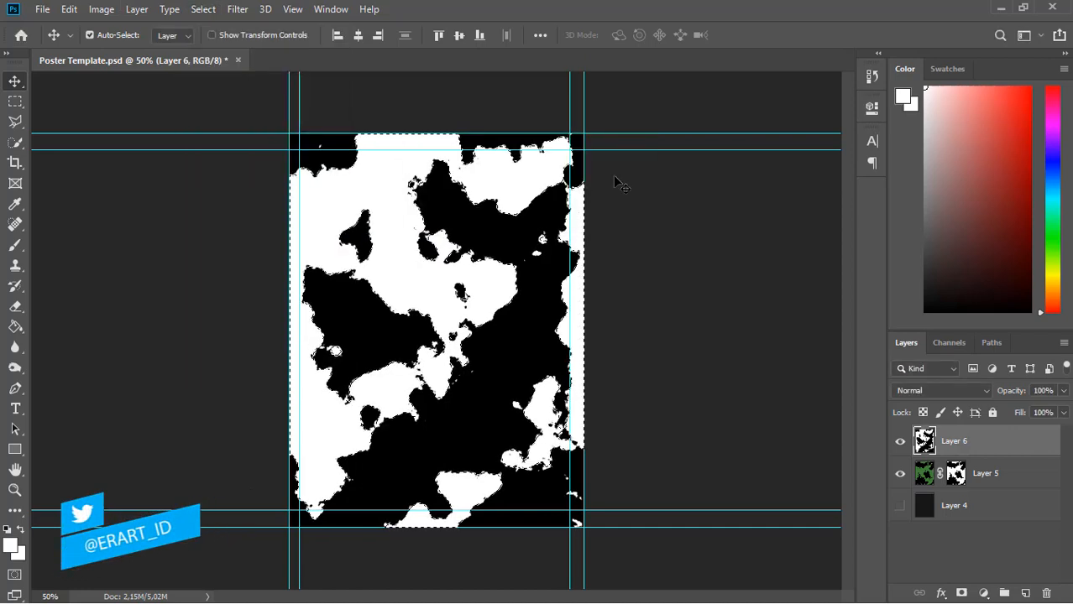
Step: Set the foreground color to lime green #aeff00 and fill the main selected white patches of Layer 6 with the Paint Bucket
{"action": "left_click", "coordinate": [10, 547]}
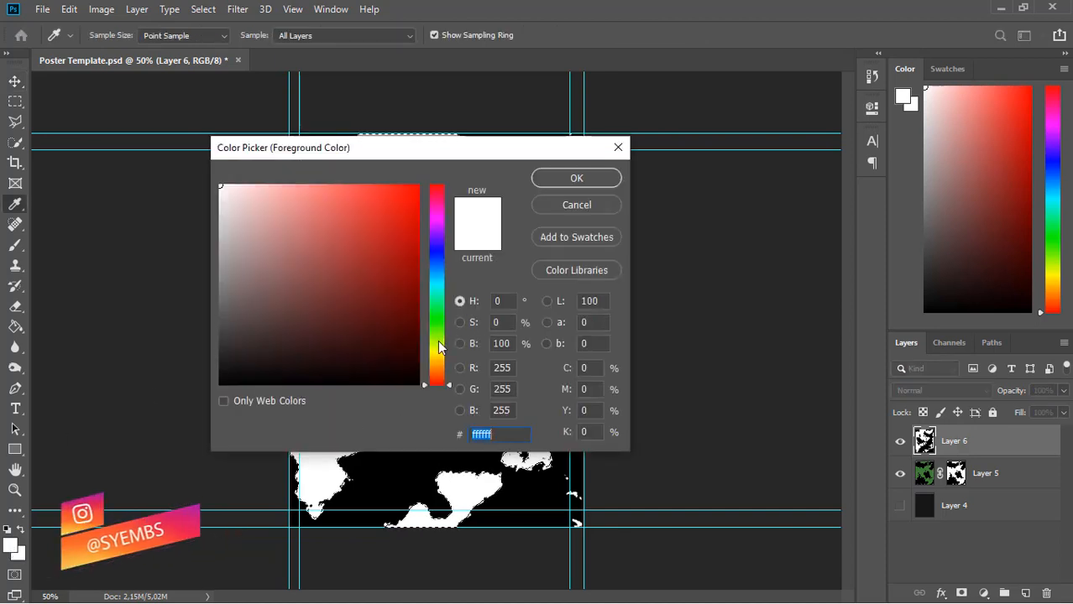
{"action": "left_click", "coordinate": [438, 340]}
{"action": "left_click_drag", "start_coordinate": [376, 241], "coordinate": [434, 138]}
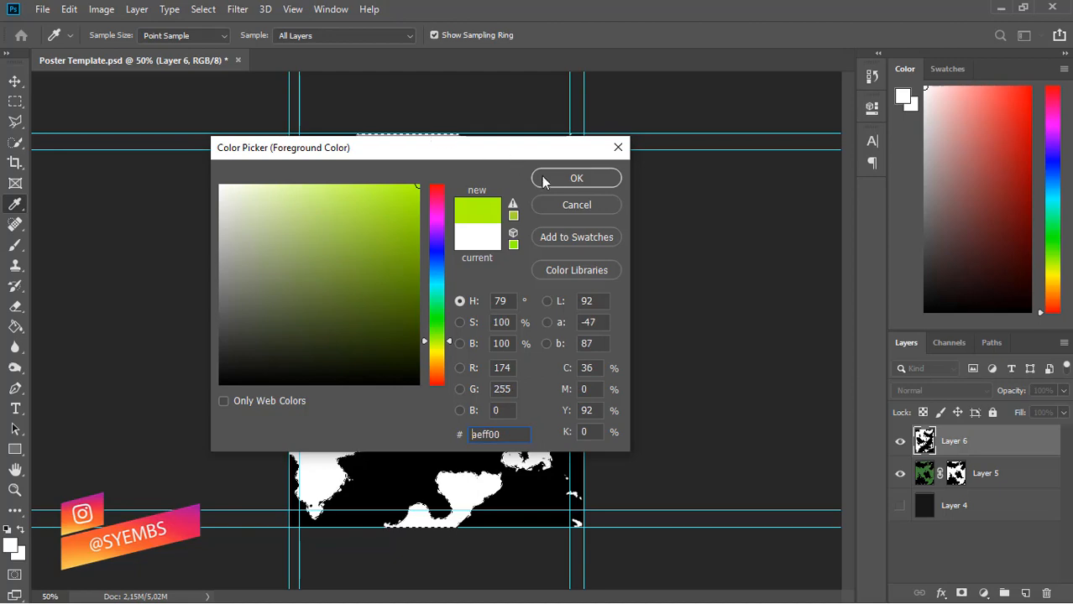
{"action": "left_click", "coordinate": [543, 179]}
{"action": "key", "text": "v"}
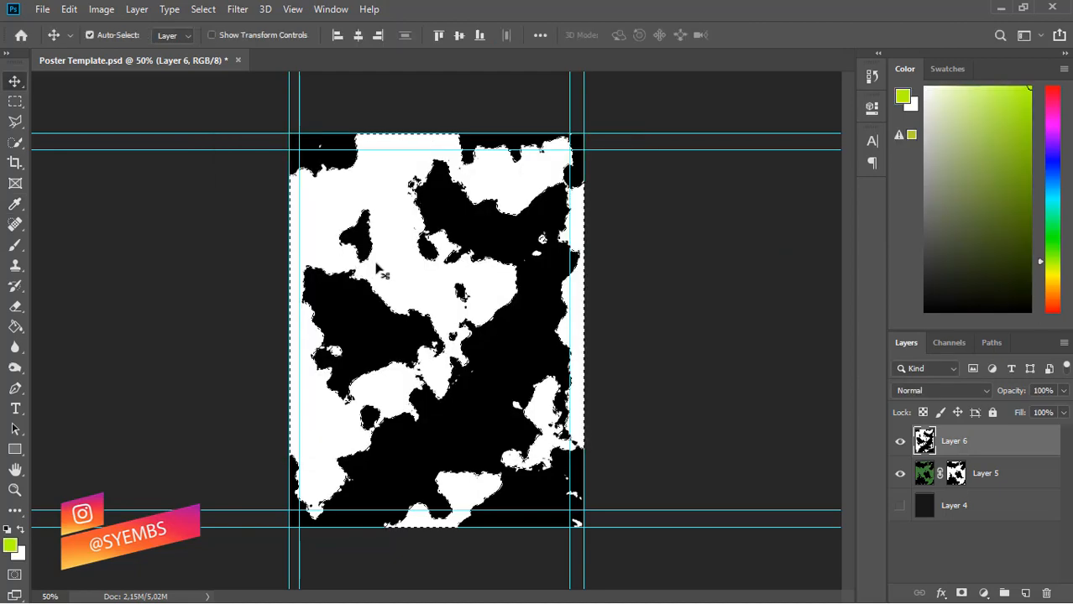
{"action": "left_click", "coordinate": [14, 327]}
{"action": "left_click", "coordinate": [394, 267]}
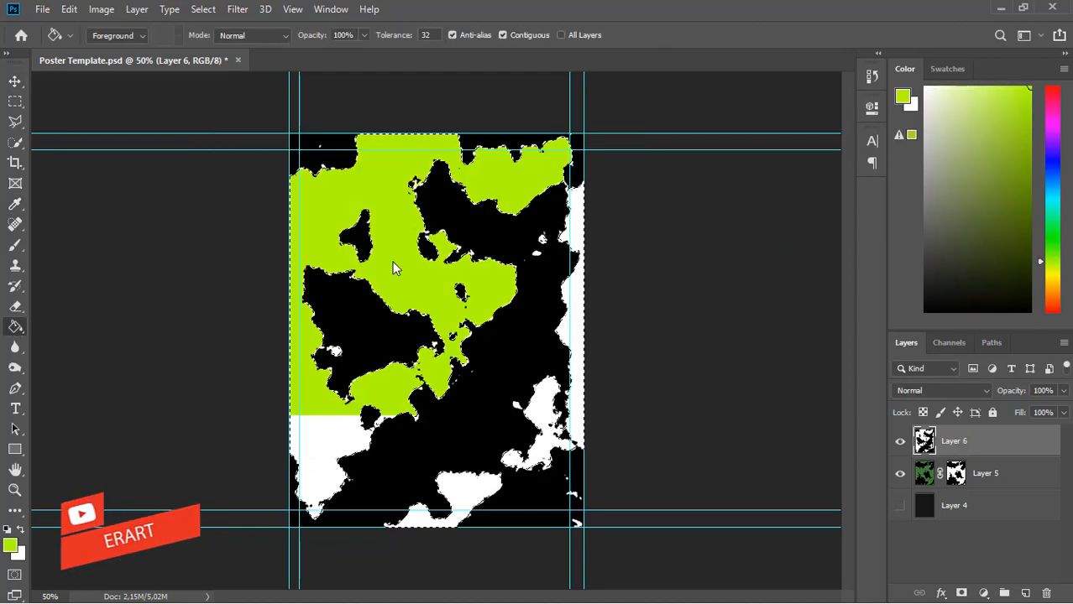
{"action": "left_click", "coordinate": [578, 338]}
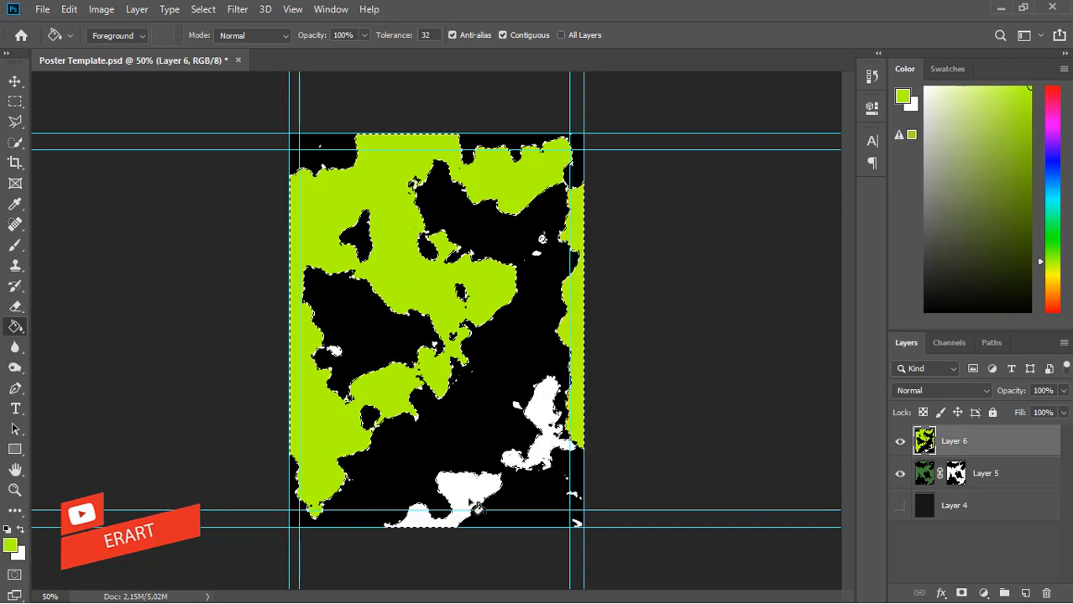
{"action": "left_click", "coordinate": [551, 411]}
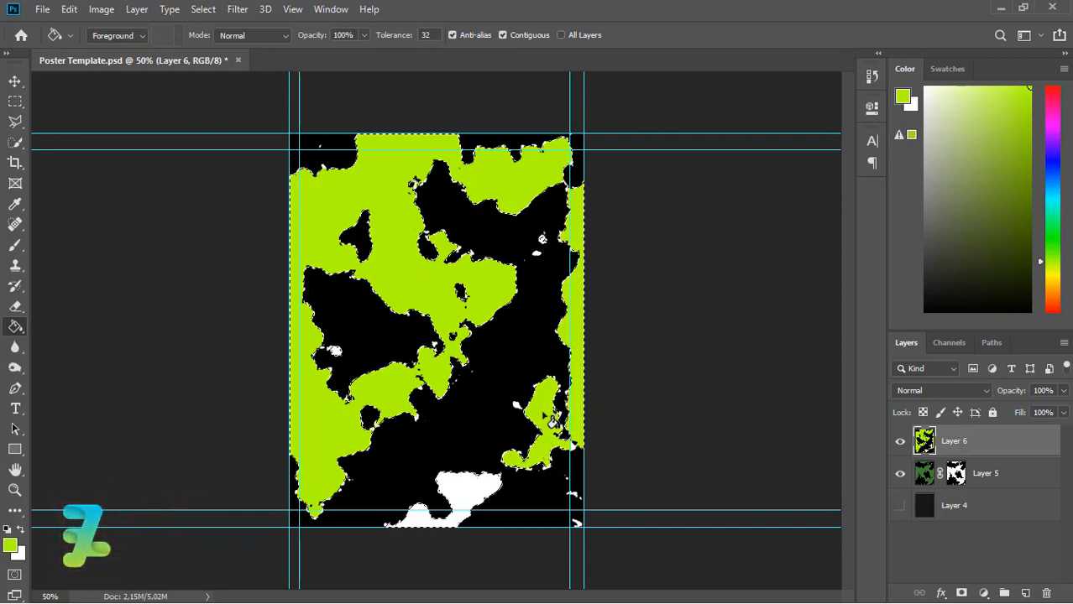
{"action": "left_click", "coordinate": [482, 492]}
{"action": "left_click", "coordinate": [336, 351]}
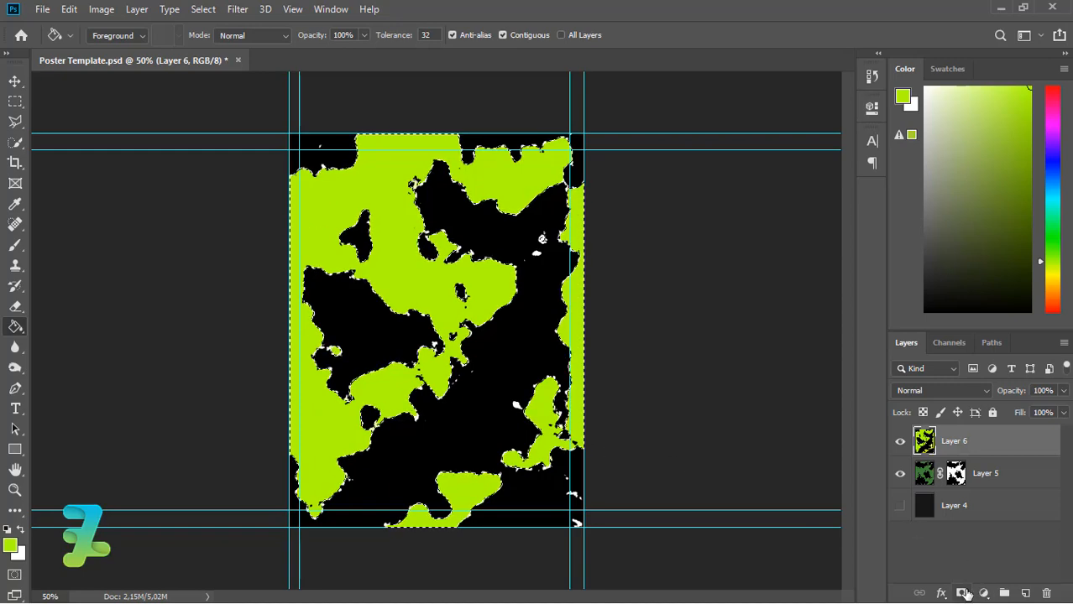
Step: Add a layer mask to Layer 6 from the current selection and create a new empty layer above it
{"action": "left_click", "coordinate": [962, 593]}
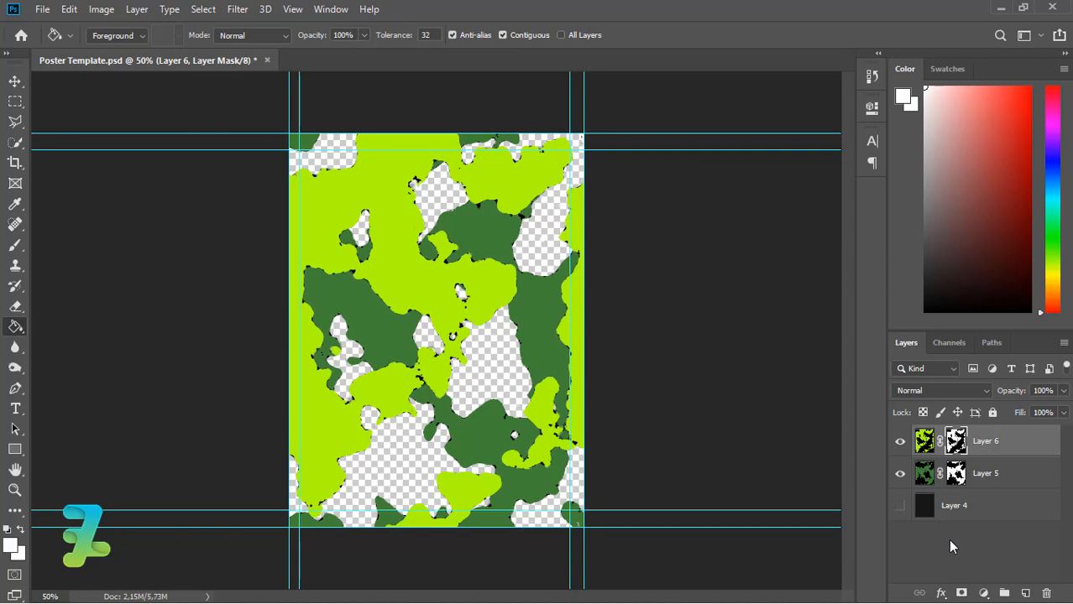
{"action": "left_click", "coordinate": [1023, 590]}
{"action": "left_click", "coordinate": [367, 158], "text": "alt"}
Step: Try the Clouds filter on Layer 7 with the lime foreground color and undo it
{"action": "left_click", "coordinate": [238, 10]}
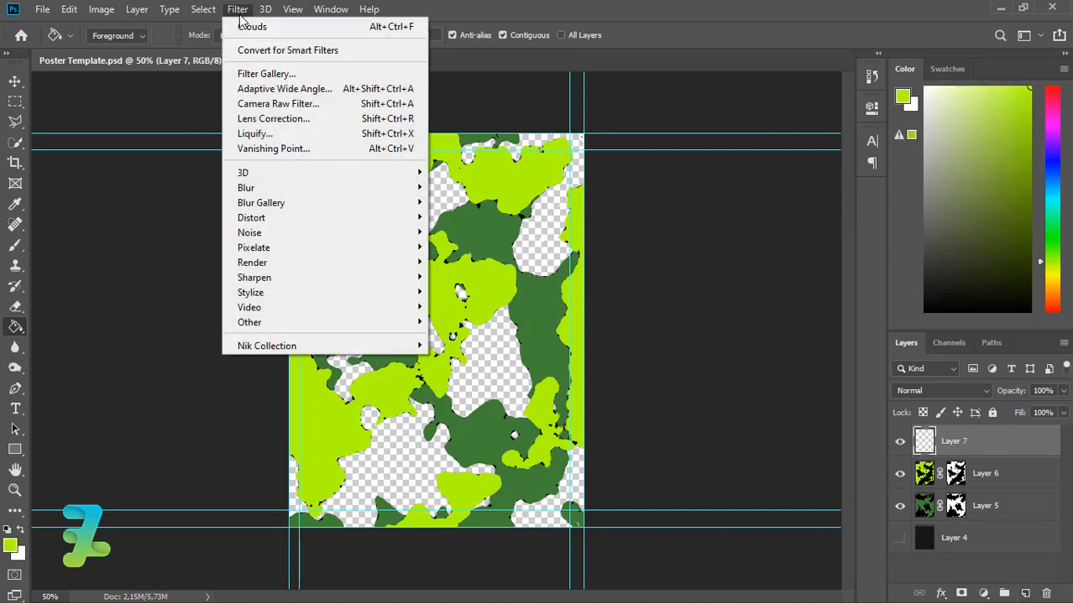
{"action": "left_click", "coordinate": [251, 27]}
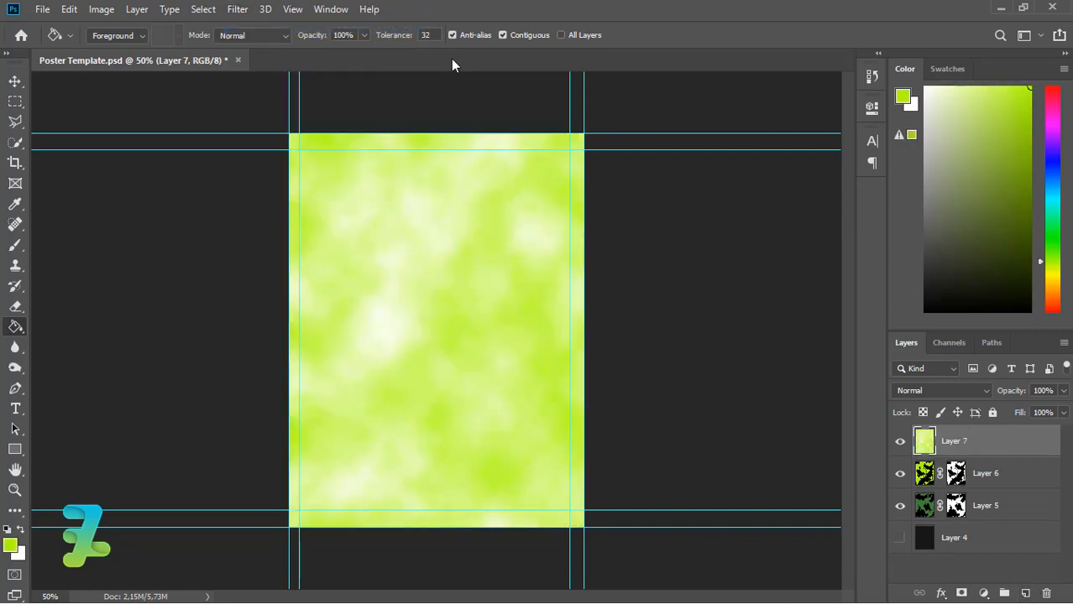
{"action": "key", "text": "ctrl+z"}
Step: Set the foreground color to black #000000 and render Clouds on Layer 7
{"action": "left_click", "coordinate": [10, 543]}
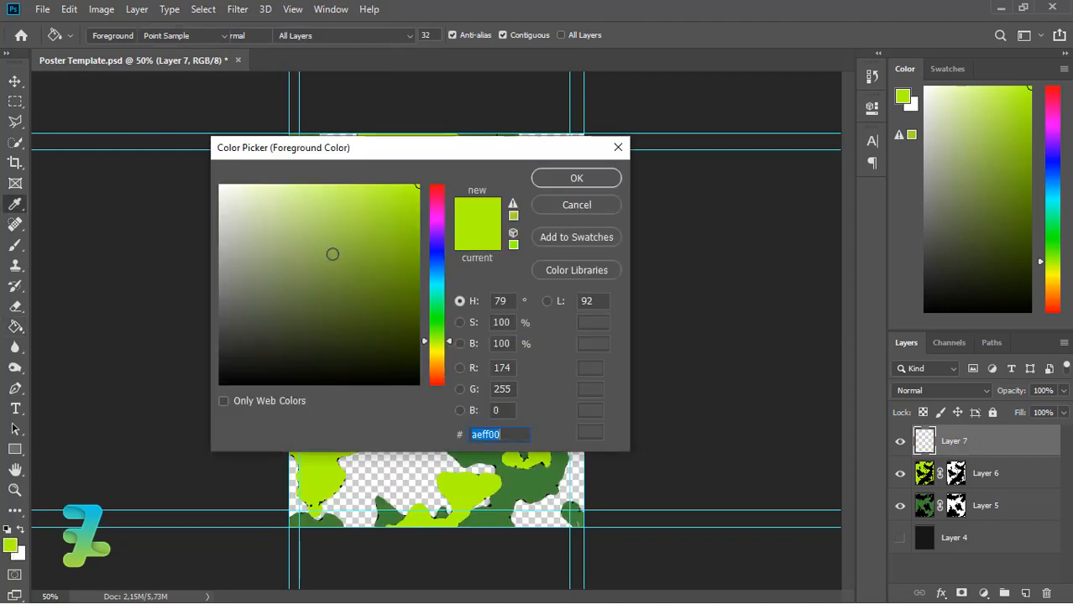
{"action": "left_click_drag", "start_coordinate": [332, 253], "coordinate": [175, 428]}
{"action": "left_click", "coordinate": [576, 179]}
{"action": "key", "text": "g"}
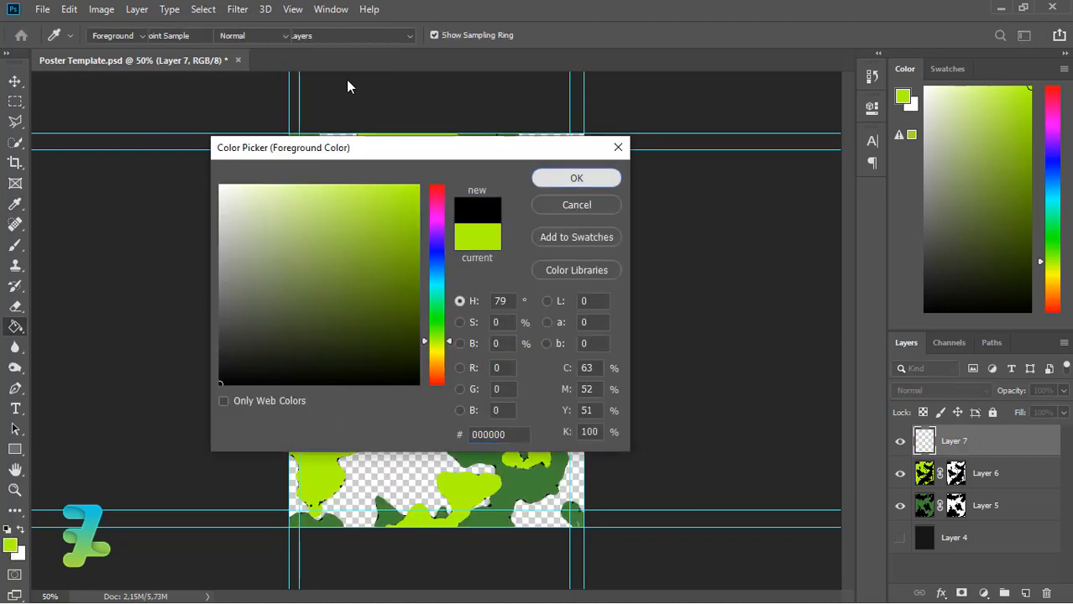
{"action": "left_click", "coordinate": [237, 10]}
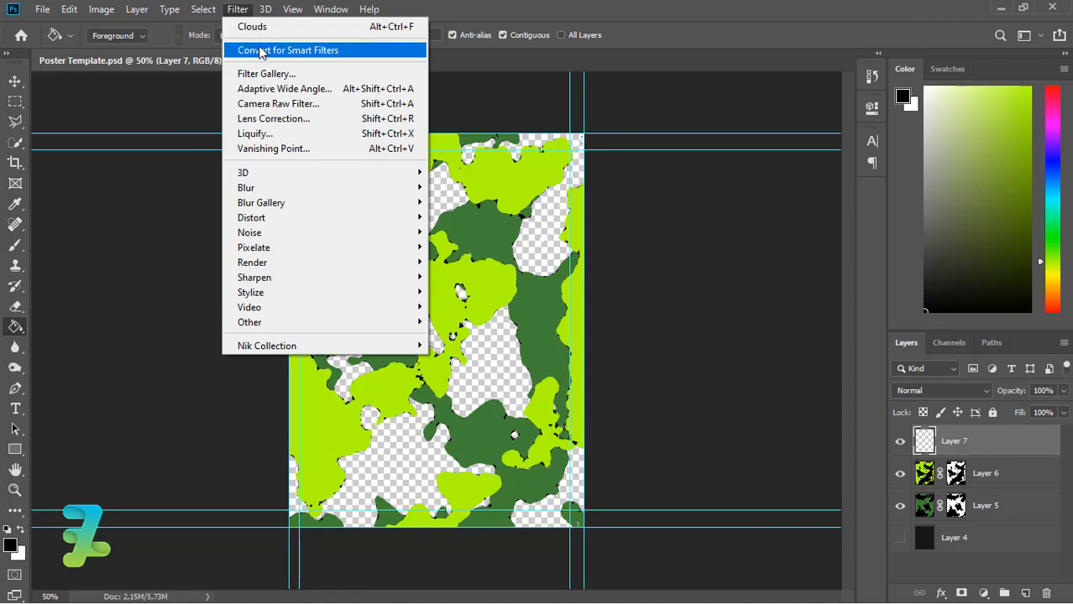
{"action": "left_click", "coordinate": [254, 27]}
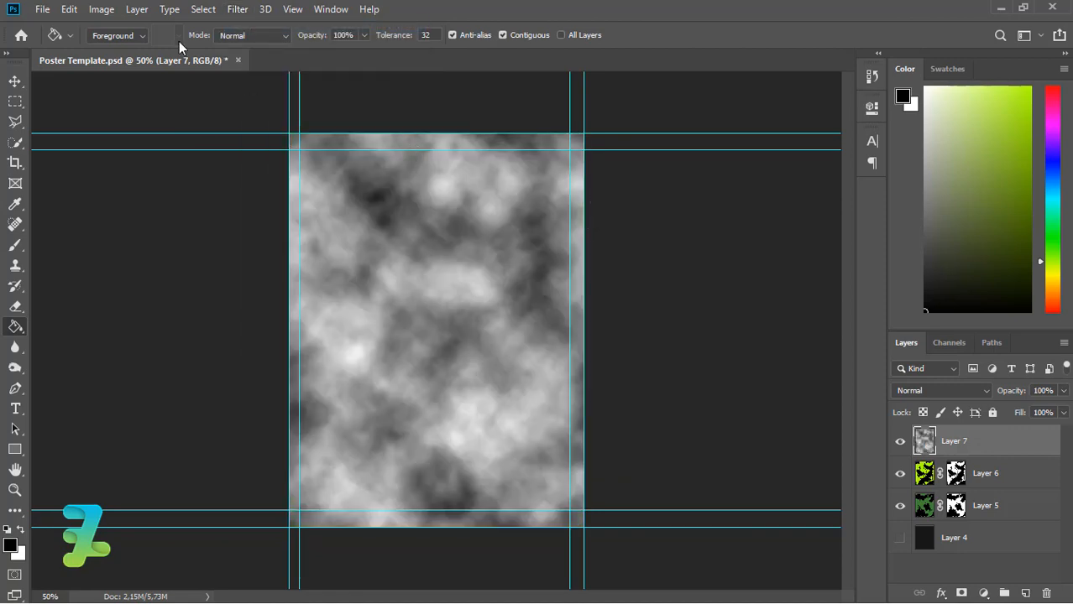
Step: Turn the Layer 7 clouds into hard black-and-white patches using Levels with input black 135 and input white 137
{"action": "left_click", "coordinate": [101, 9]}
{"action": "mouse_move", "coordinate": [147, 52]}
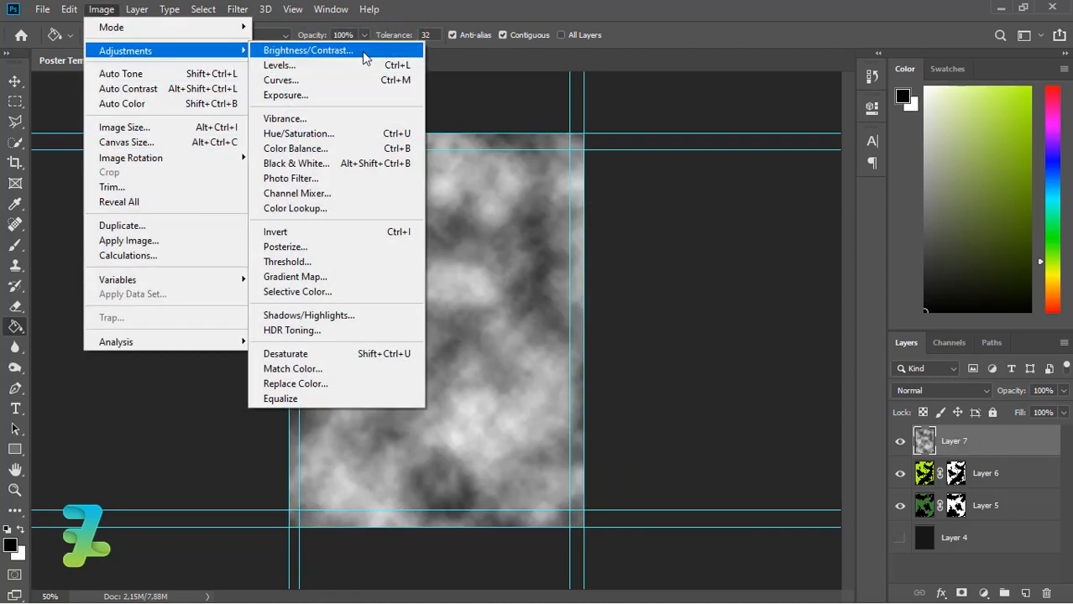
{"action": "left_click", "coordinate": [365, 65]}
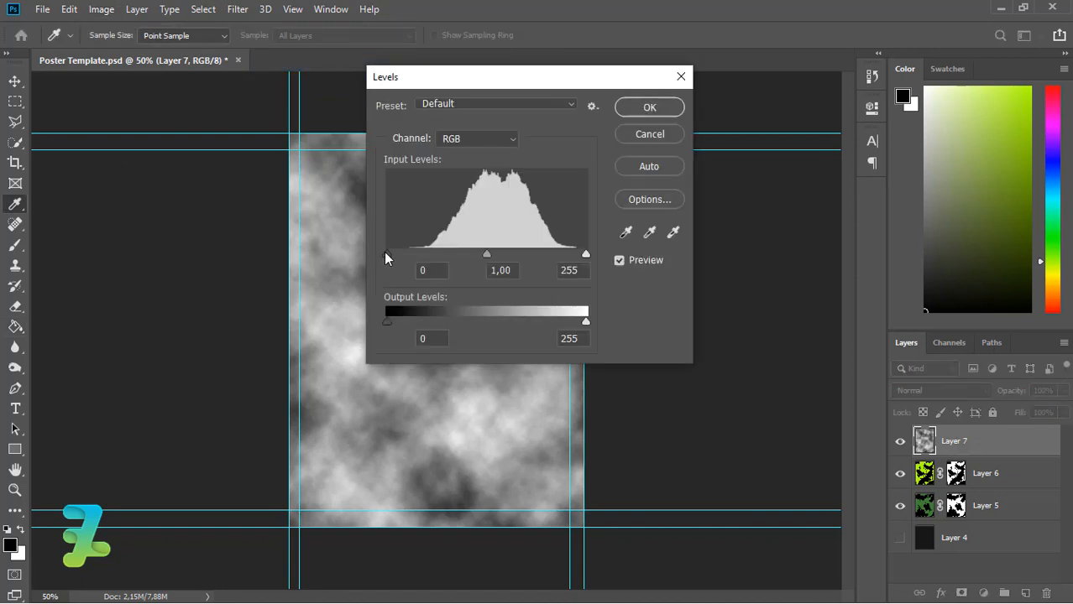
{"action": "left_click_drag", "start_coordinate": [385, 254], "coordinate": [491, 253]}
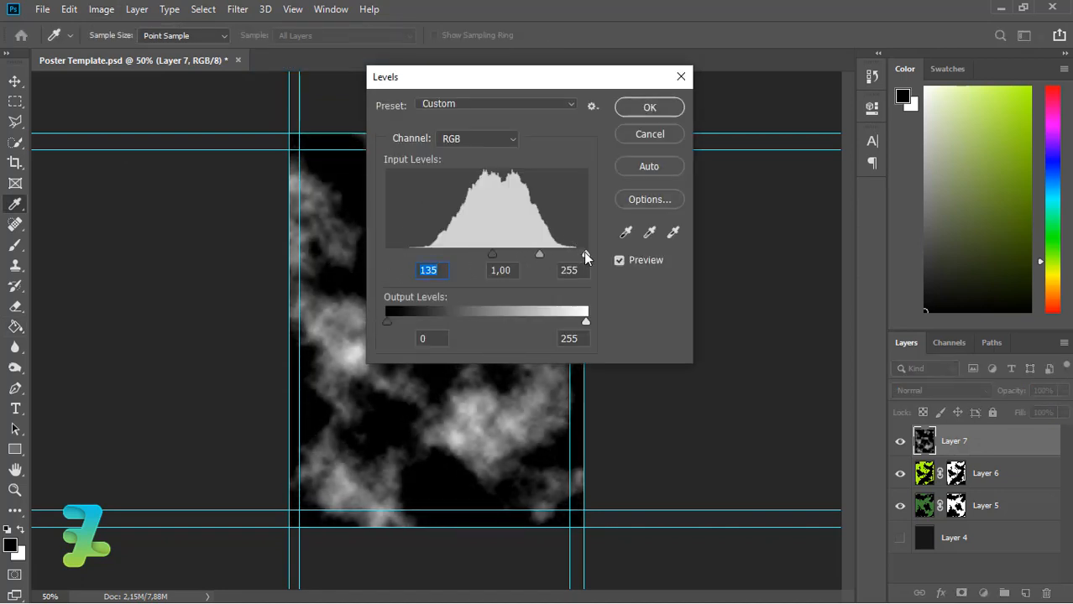
{"action": "left_click_drag", "start_coordinate": [585, 254], "coordinate": [494, 253]}
{"action": "left_click", "coordinate": [649, 107]}
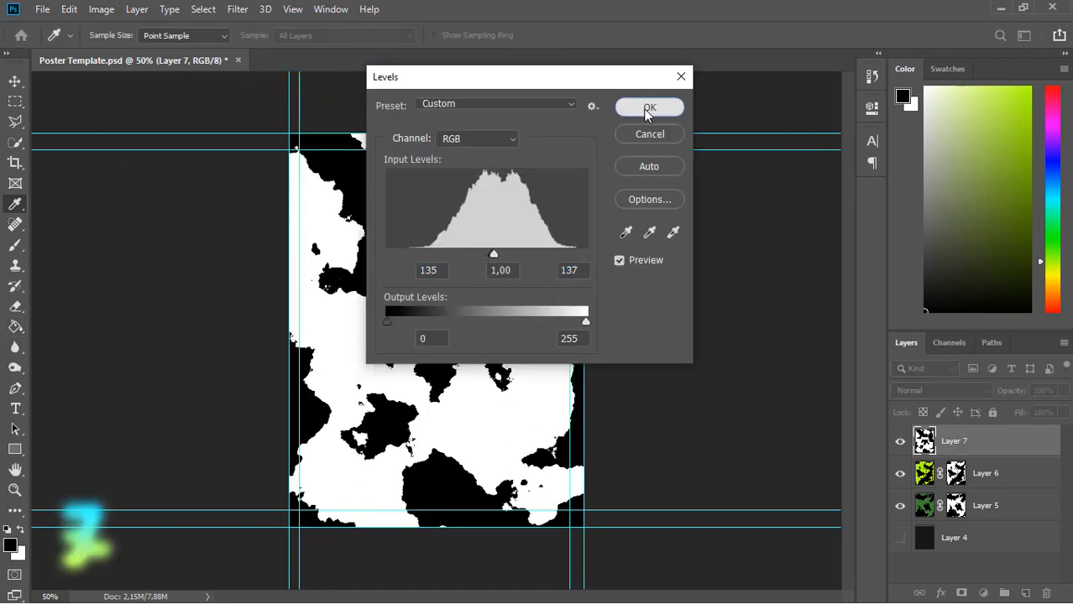
{"action": "key", "text": "g"}
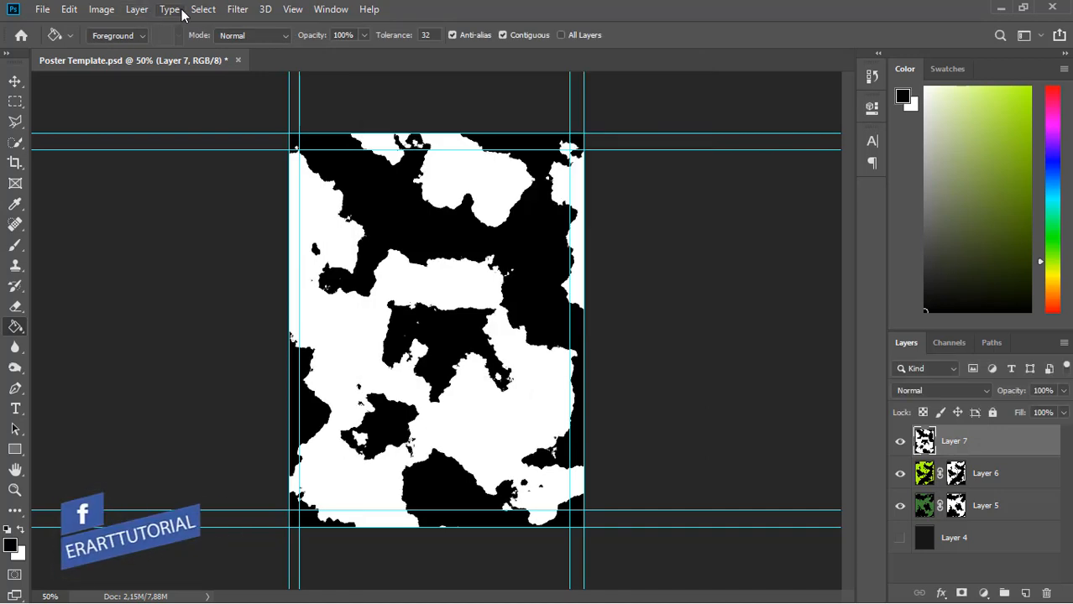
Step: Select the white patches of Layer 7 using Color Range with fuzziness 200 and smooth the selection with an 11-pixel sample radius
{"action": "left_click", "coordinate": [202, 9]}
{"action": "left_click", "coordinate": [292, 163]}
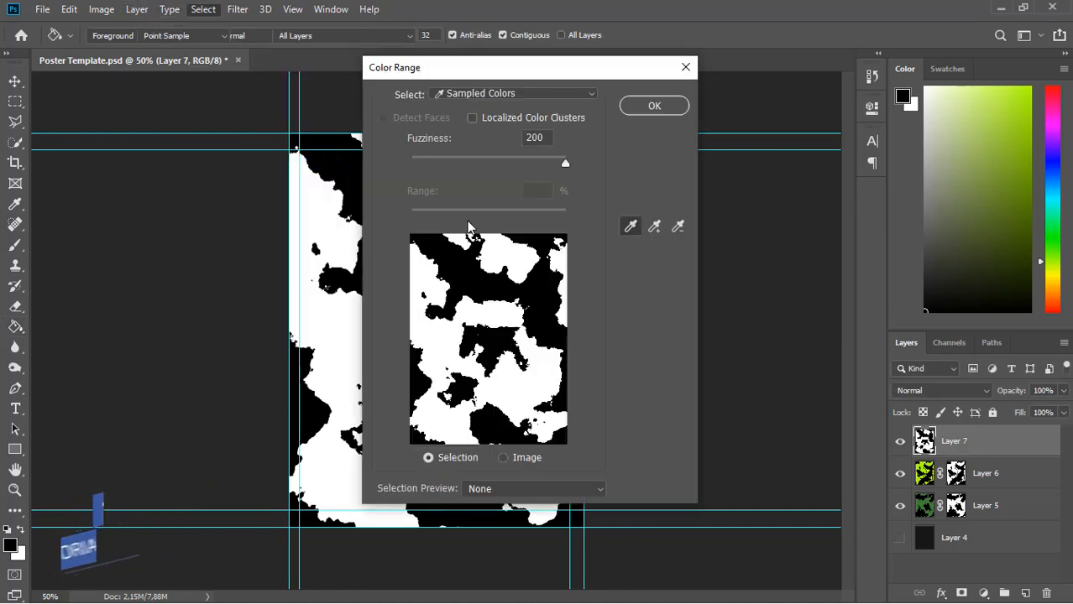
{"action": "left_click", "coordinate": [650, 107]}
{"action": "left_click", "coordinate": [202, 9]}
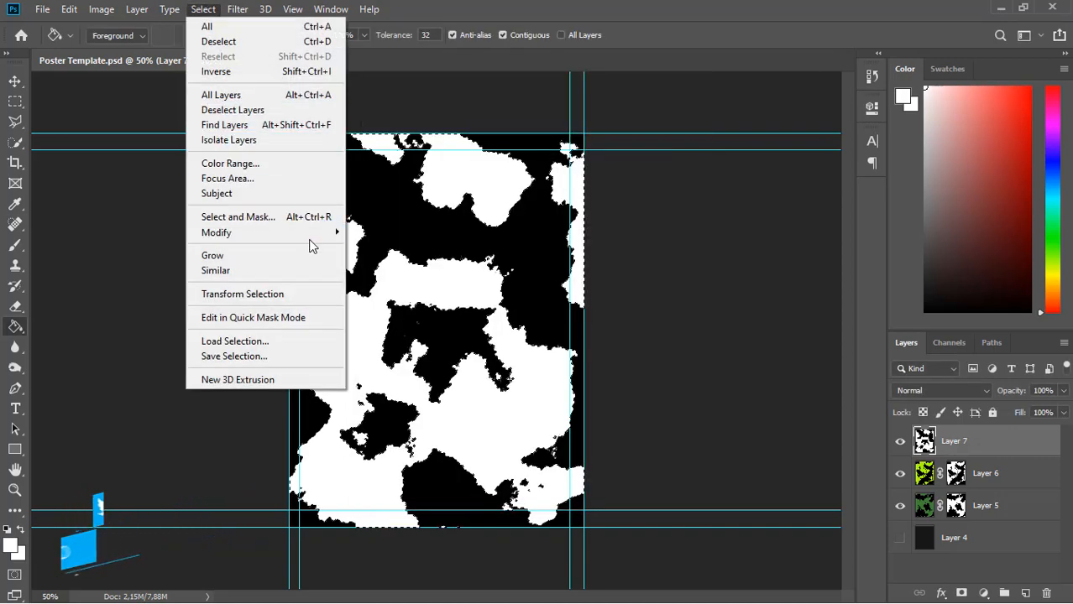
{"action": "mouse_move", "coordinate": [313, 233]}
{"action": "left_click", "coordinate": [373, 248]}
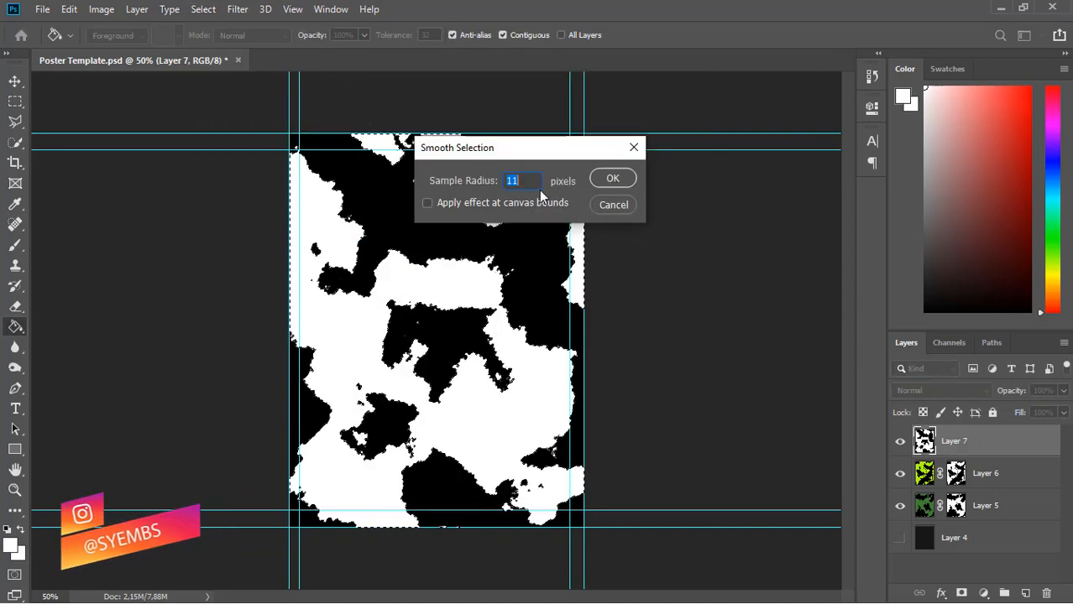
{"action": "left_click", "coordinate": [605, 179]}
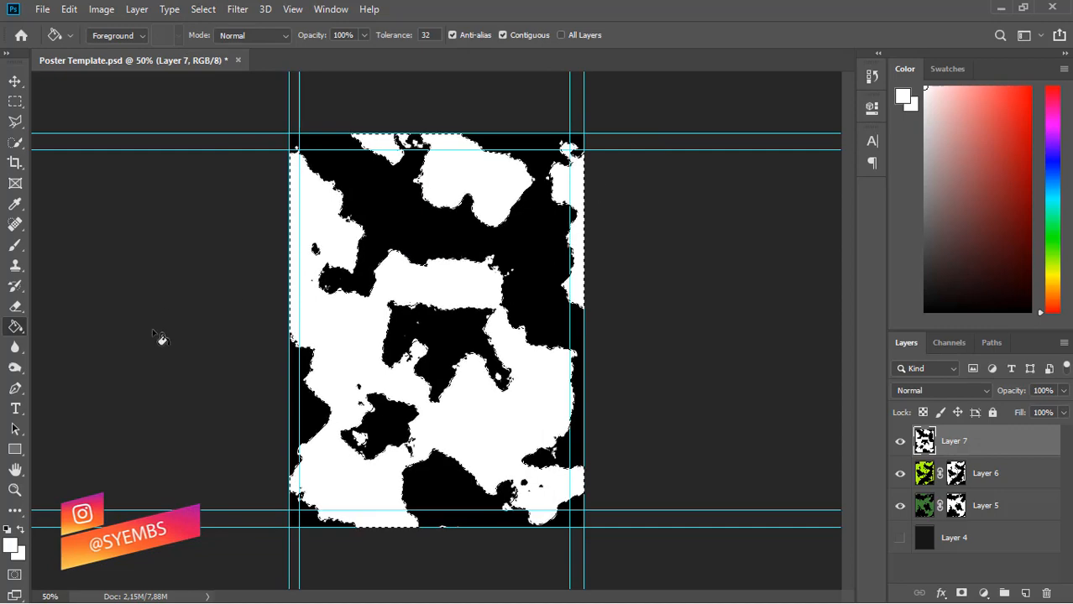
Step: Set the foreground color to dark green #273527 and fill the large selected white patches of Layer 7 with the Paint Bucket
{"action": "left_click", "coordinate": [10, 545]}
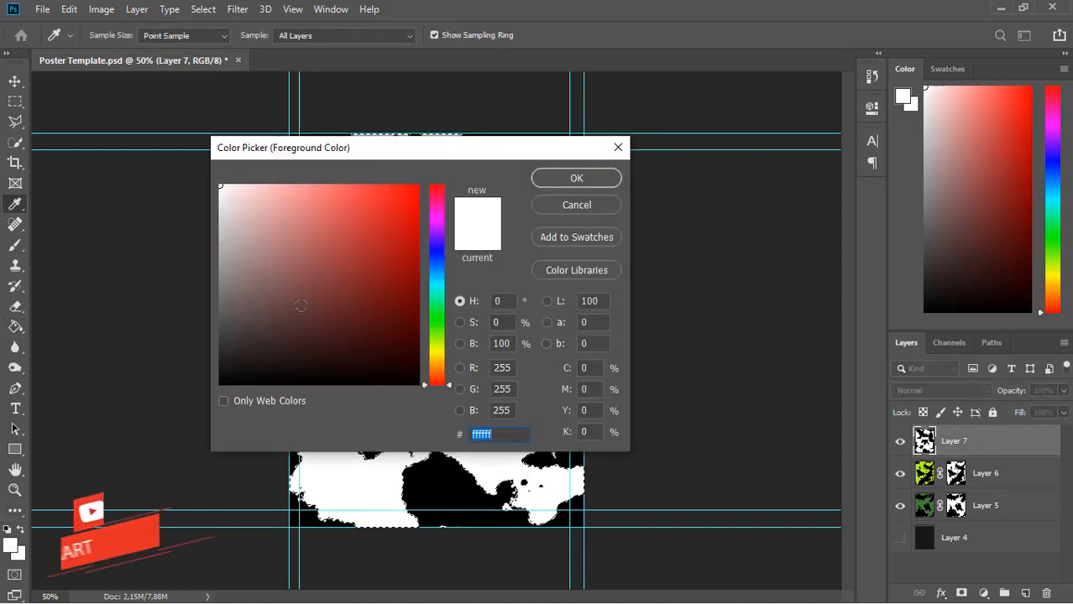
{"action": "left_click", "coordinate": [437, 317]}
{"action": "left_click", "coordinate": [326, 353]}
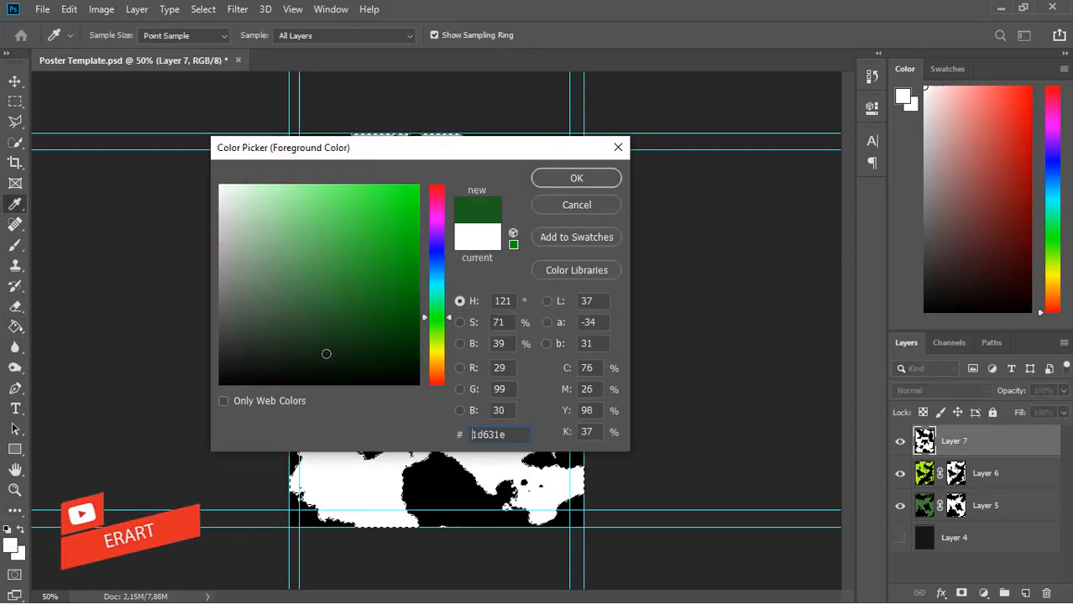
{"action": "left_click_drag", "start_coordinate": [325, 353], "coordinate": [277, 341]}
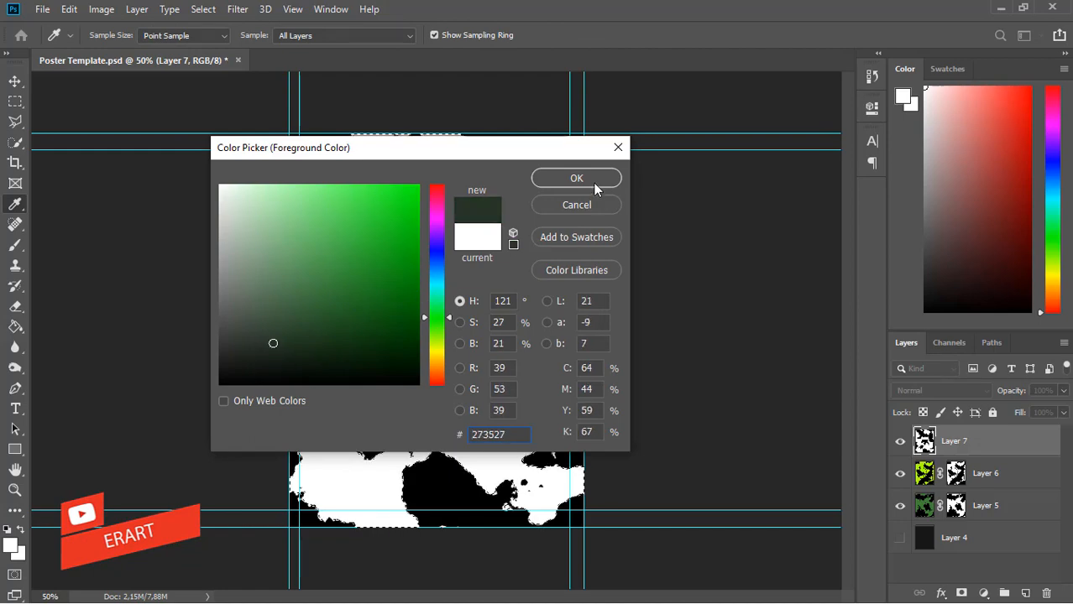
{"action": "left_click", "coordinate": [577, 178]}
{"action": "key", "text": "g"}
{"action": "left_click", "coordinate": [332, 329]}
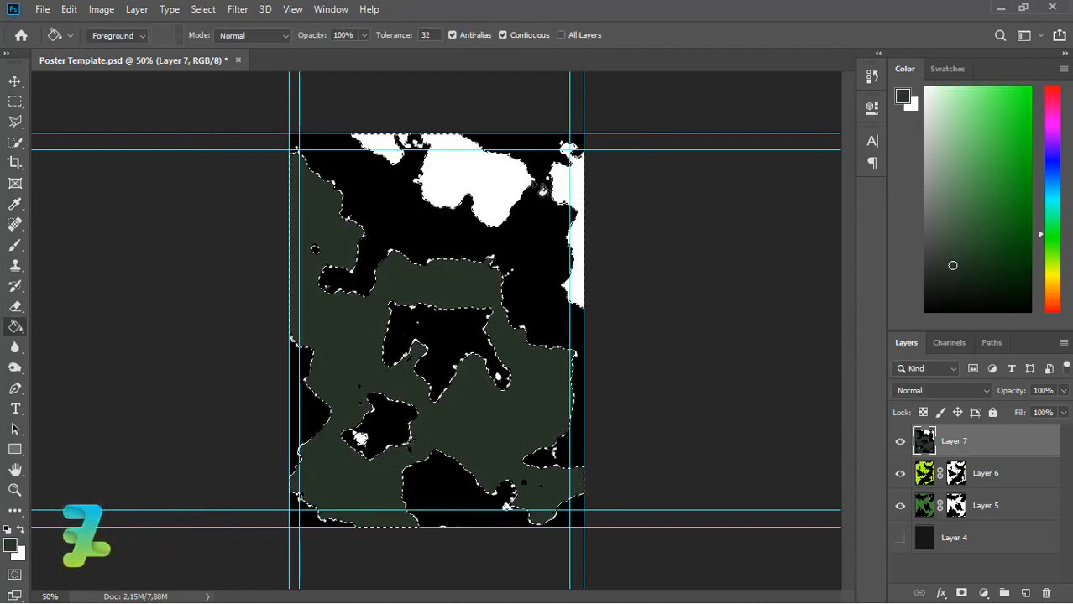
{"action": "left_click", "coordinate": [495, 184]}
{"action": "left_click", "coordinate": [574, 192]}
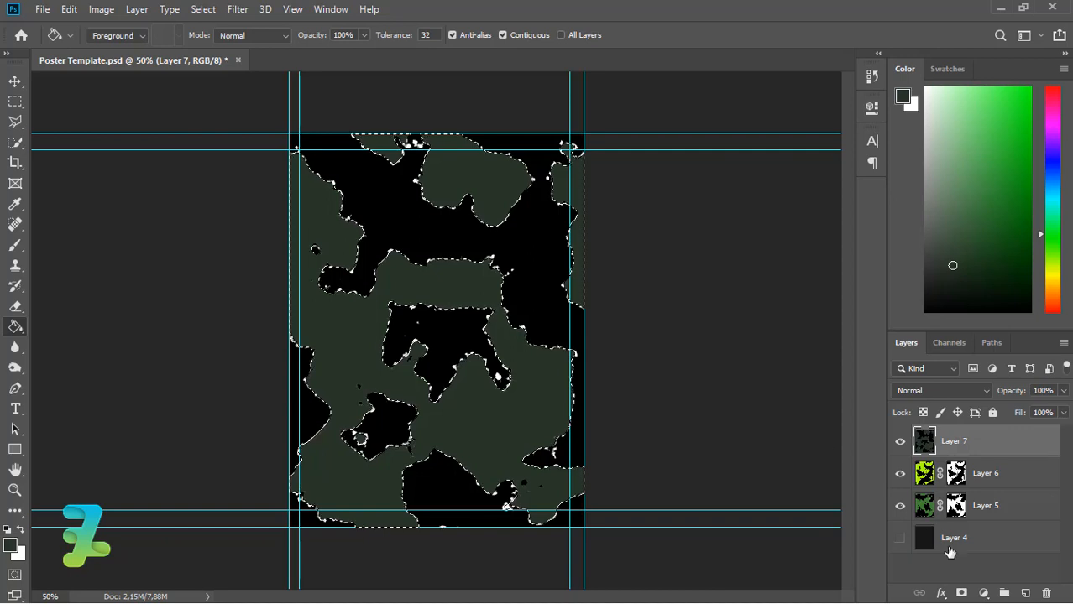
Step: Mask Layer 7 to the selected patches and add a new empty layer directly above Layer 4
{"action": "left_click", "coordinate": [962, 594]}
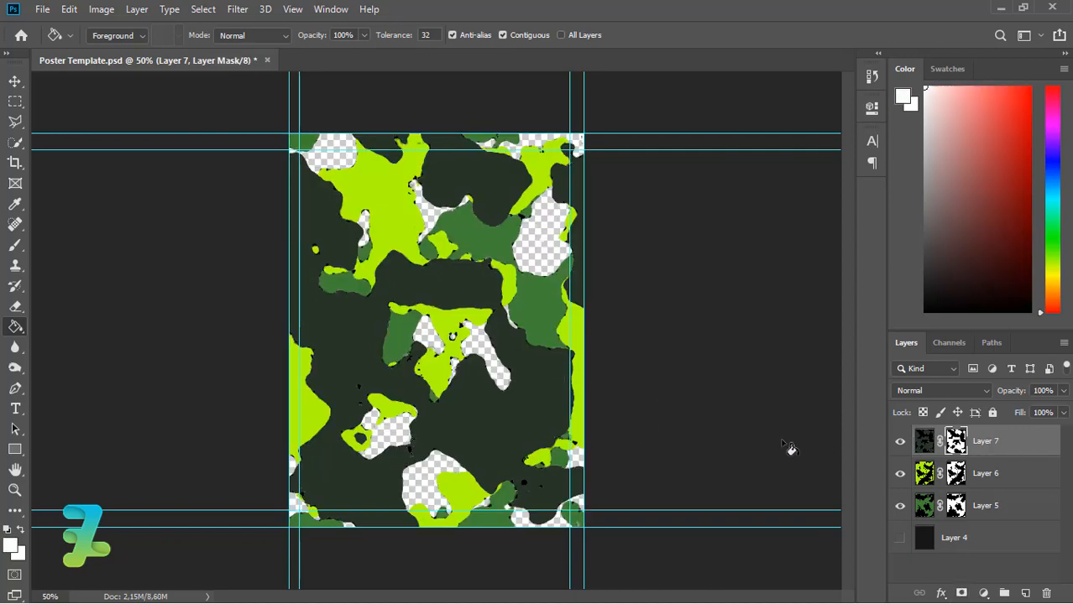
{"action": "left_click", "coordinate": [932, 541]}
{"action": "left_click", "coordinate": [1026, 593]}
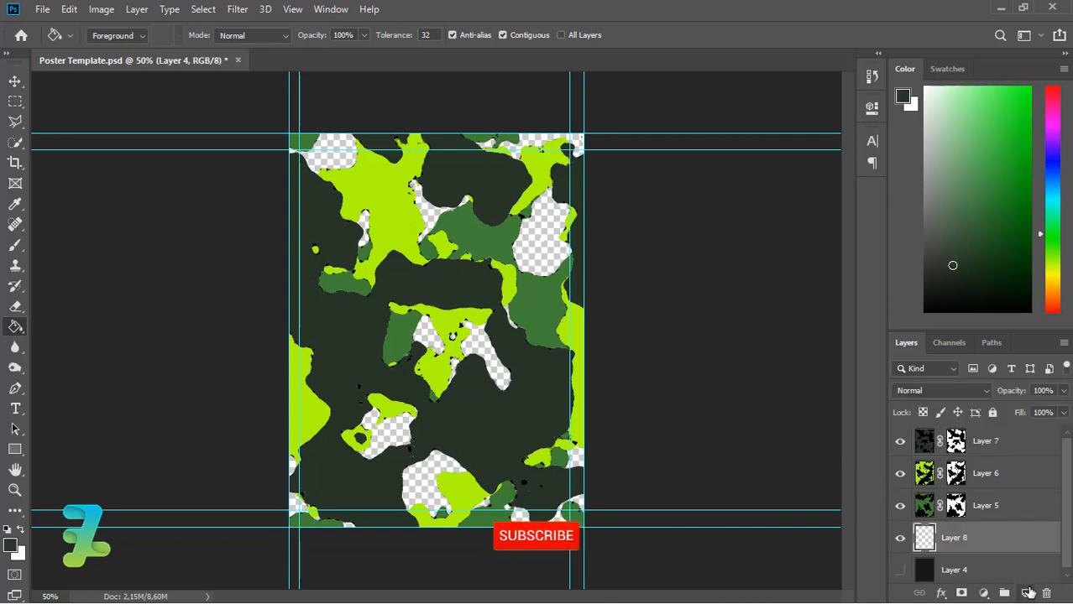
Step: Try filling the new empty layer with dark gray-green #323a2c using the Paint Bucket
{"action": "left_click", "coordinate": [10, 545]}
{"action": "left_click", "coordinate": [437, 334]}
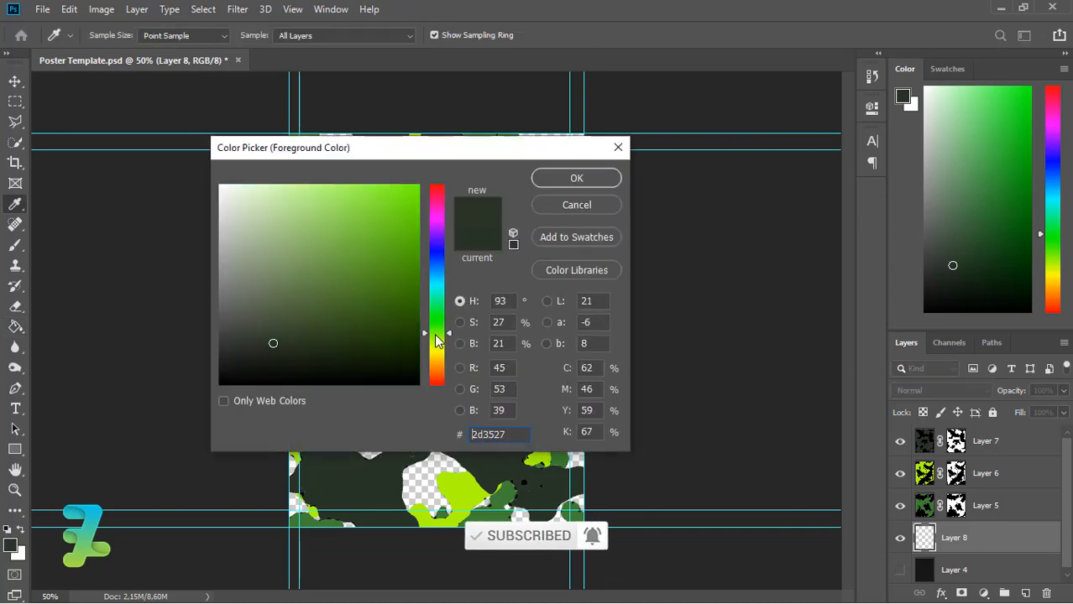
{"action": "left_click_drag", "start_coordinate": [398, 316], "coordinate": [267, 340]}
{"action": "left_click", "coordinate": [562, 185]}
{"action": "key", "text": "g"}
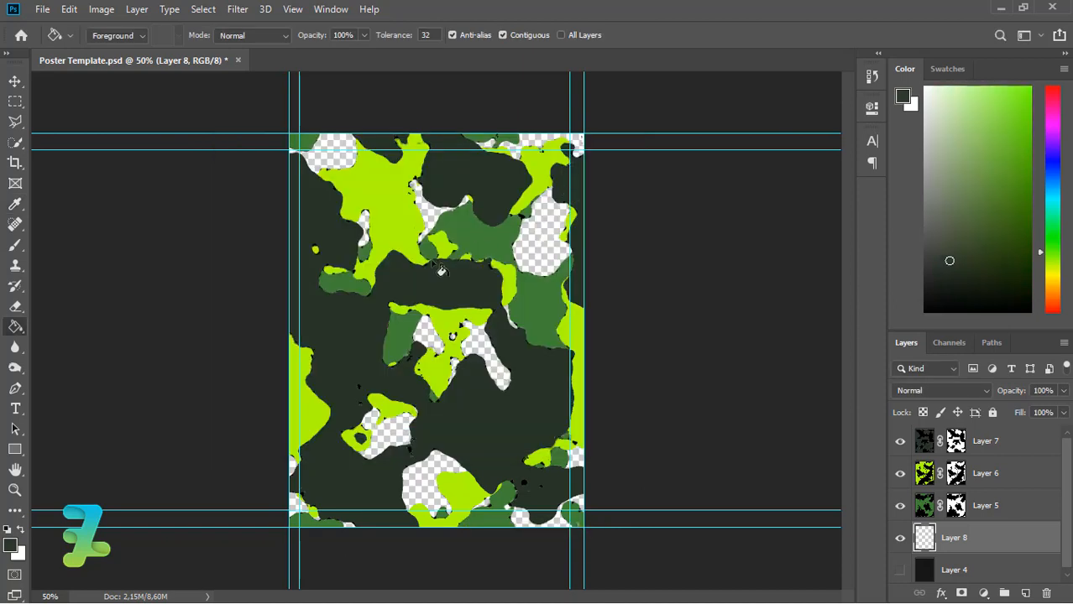
{"action": "left_click", "coordinate": [489, 357]}
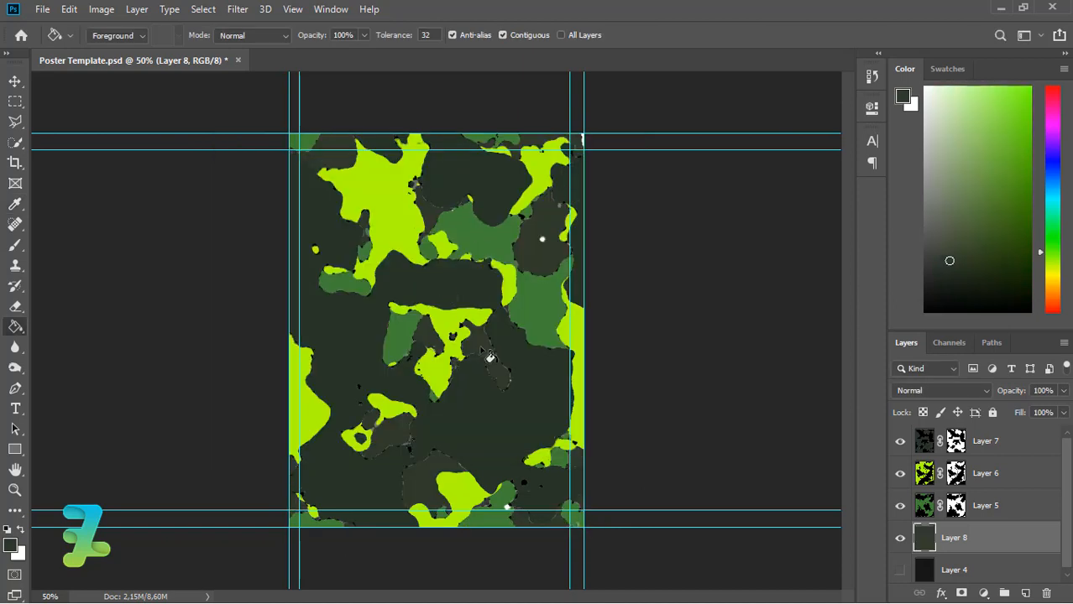
{"action": "key", "text": "ctrl+z"}
Step: Set the foreground color to olive green #3c4d0d and fill the empty Layer 8 with the Paint Bucket
{"action": "left_click", "coordinate": [10, 546]}
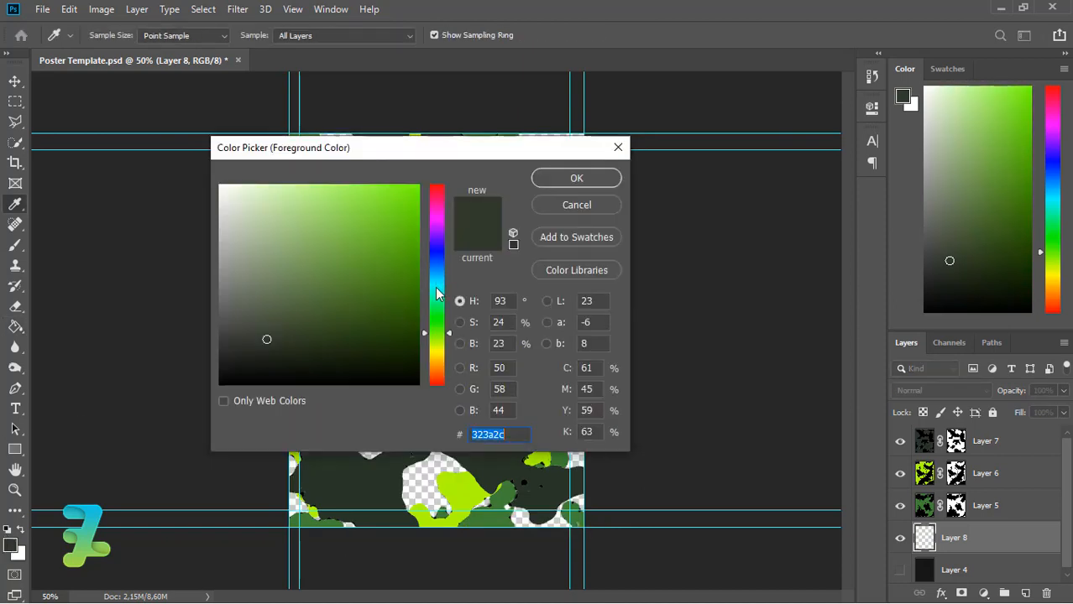
{"action": "left_click_drag", "start_coordinate": [340, 326], "coordinate": [386, 325]}
{"action": "left_click", "coordinate": [550, 184]}
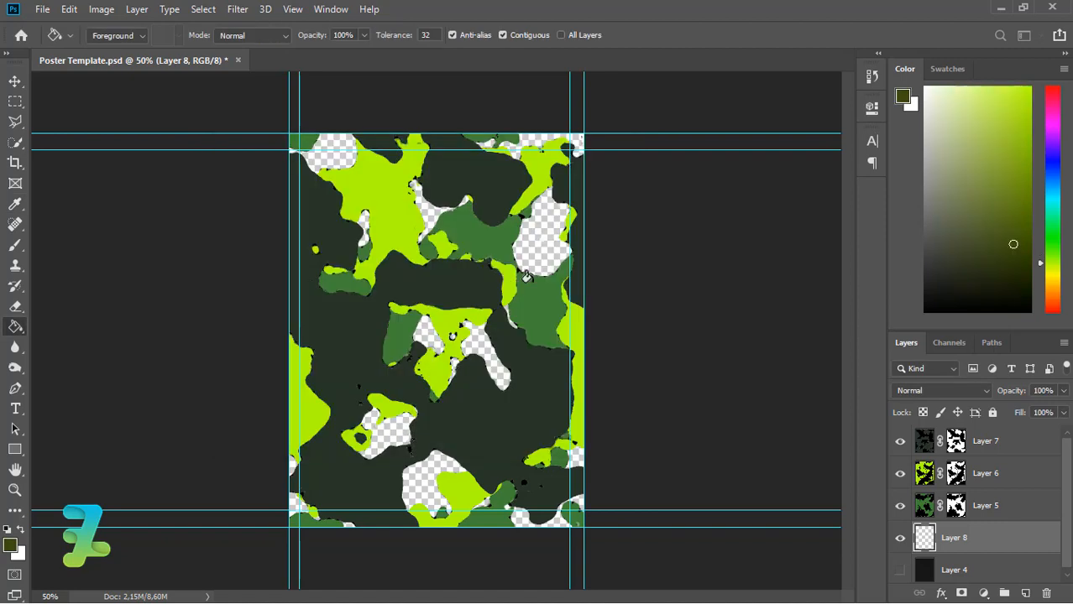
{"action": "left_click", "coordinate": [529, 252]}
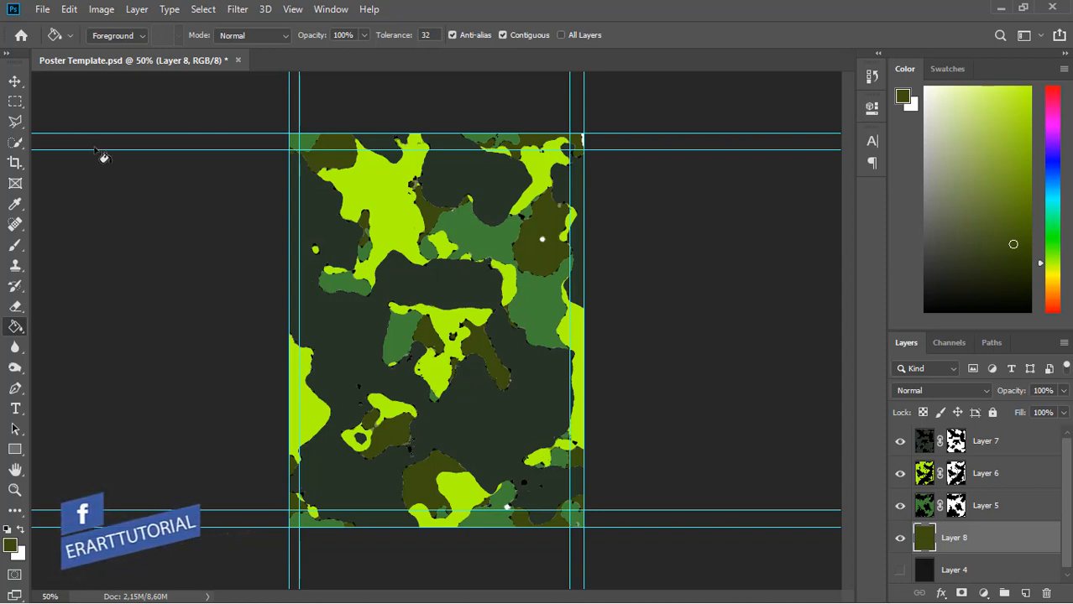
{"action": "left_click", "coordinate": [11, 81]}
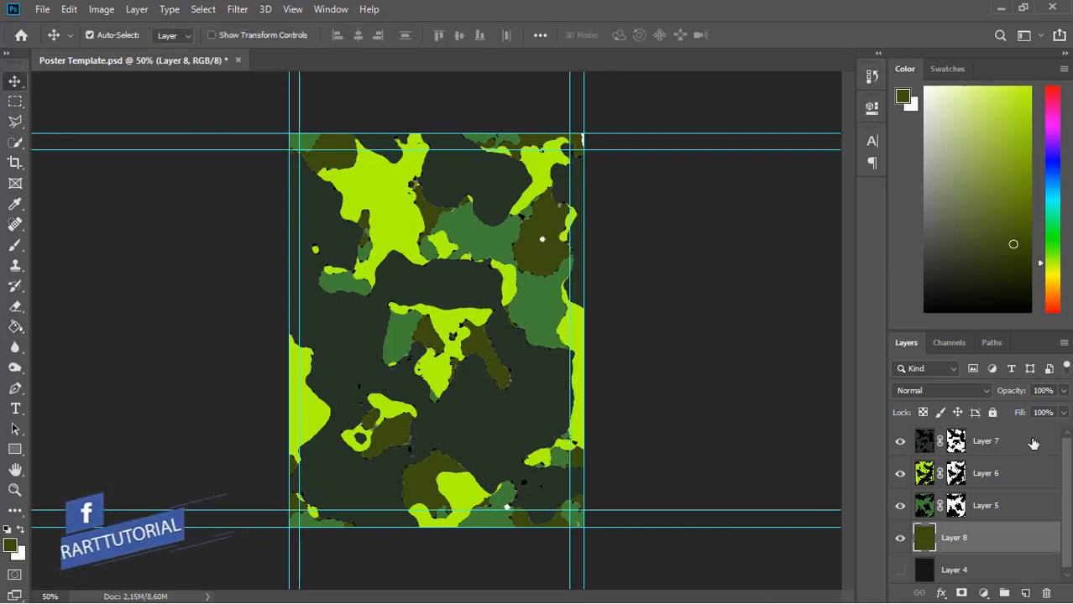
Step: Set the foreground color to green #324f32, a lighter shade of the dark green #273527
{"action": "left_click", "coordinate": [10, 545]}
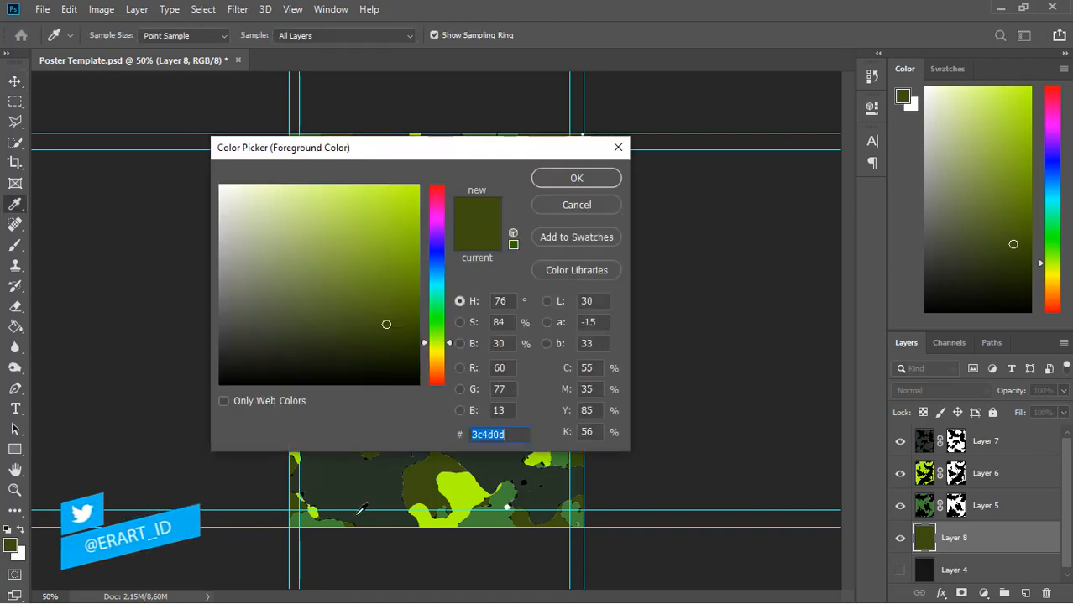
{"action": "type", "text": "273527"}
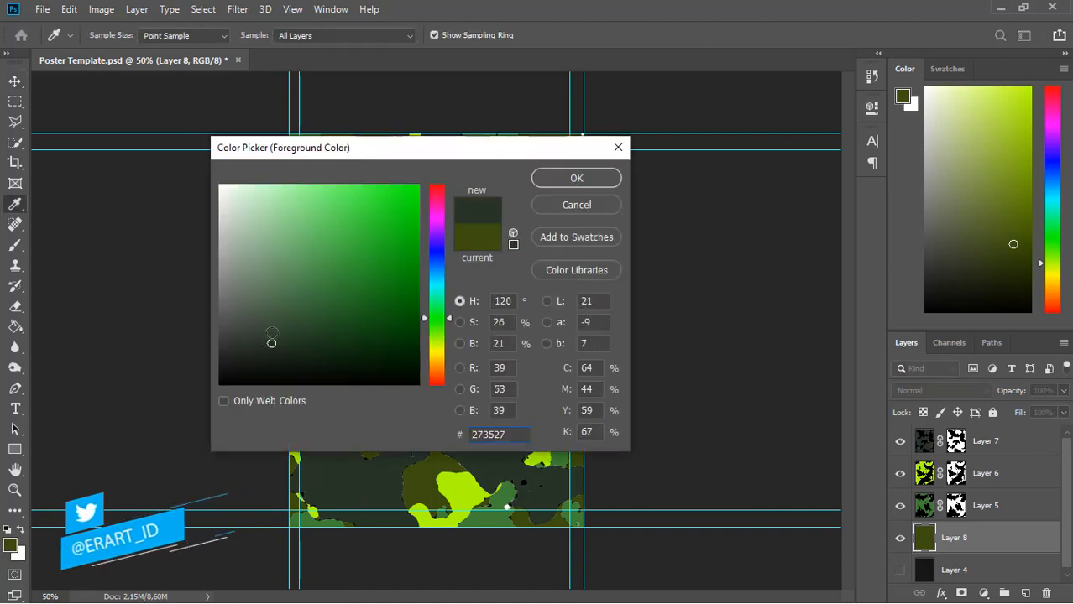
{"action": "left_click_drag", "start_coordinate": [280, 326], "coordinate": [293, 324]}
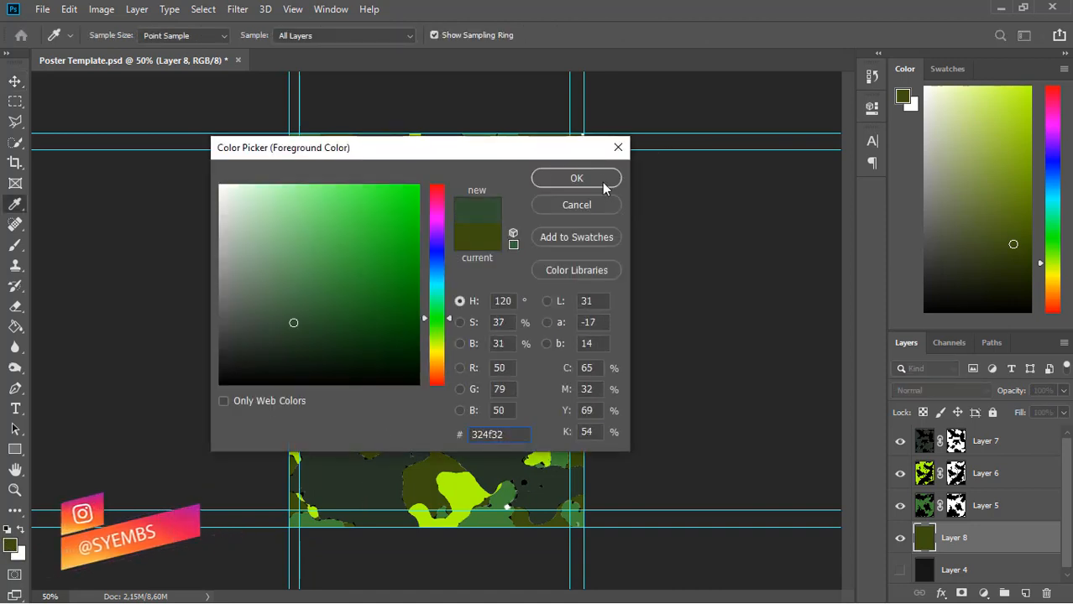
{"action": "left_click", "coordinate": [605, 178]}
{"action": "key", "text": "v"}
Step: Add a Color Overlay to Layer 7 in the foreground green #324f32 with Normal blending at 100% opacity
{"action": "left_click", "coordinate": [1029, 446]}
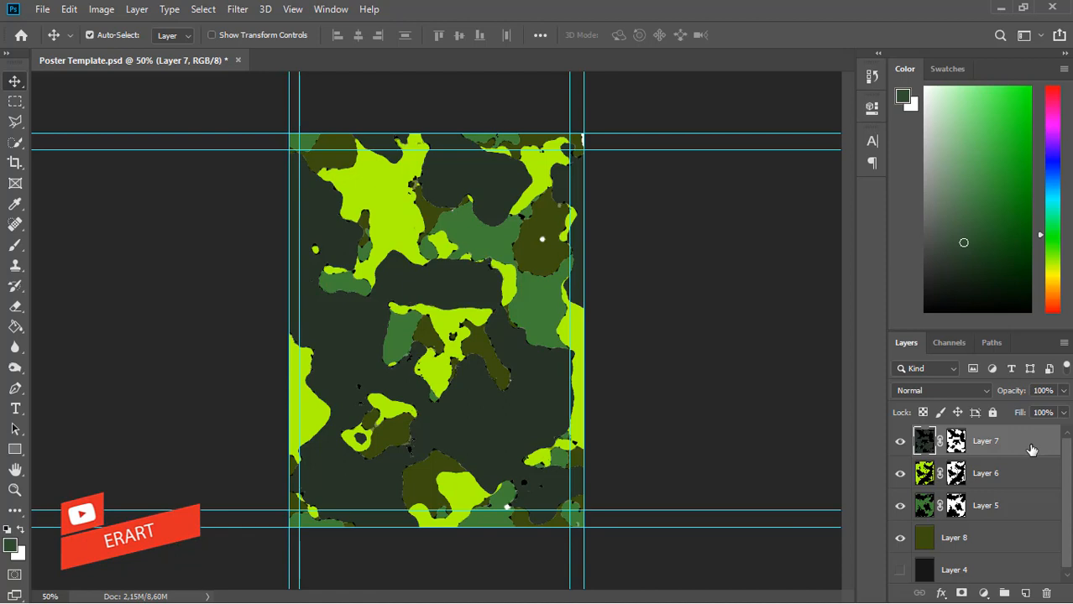
{"action": "key", "text": "h"}
{"action": "double_click", "coordinate": [1031, 450]}
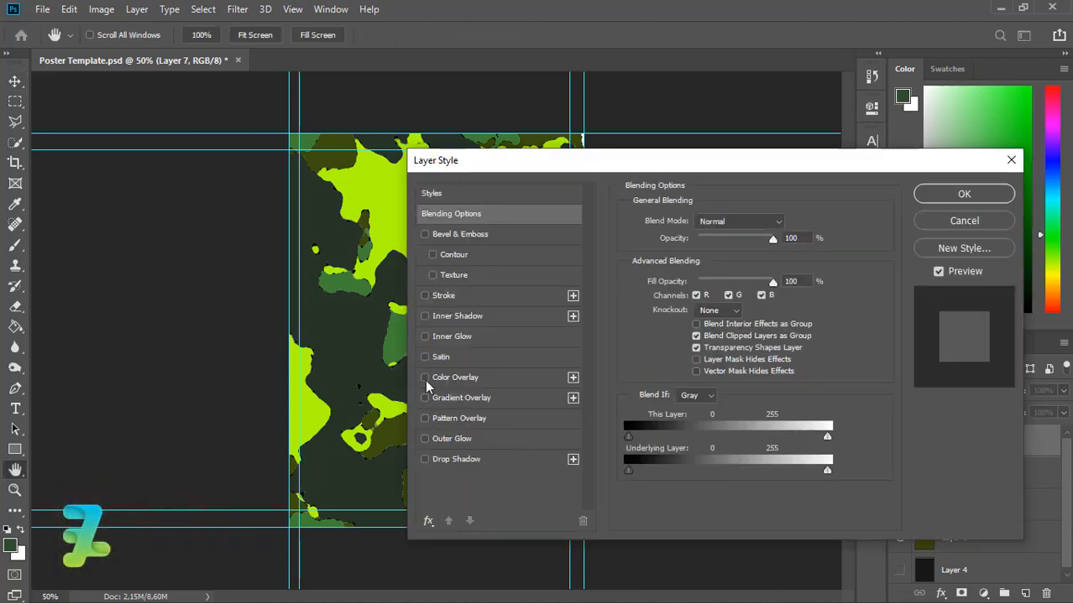
{"action": "left_click", "coordinate": [446, 374]}
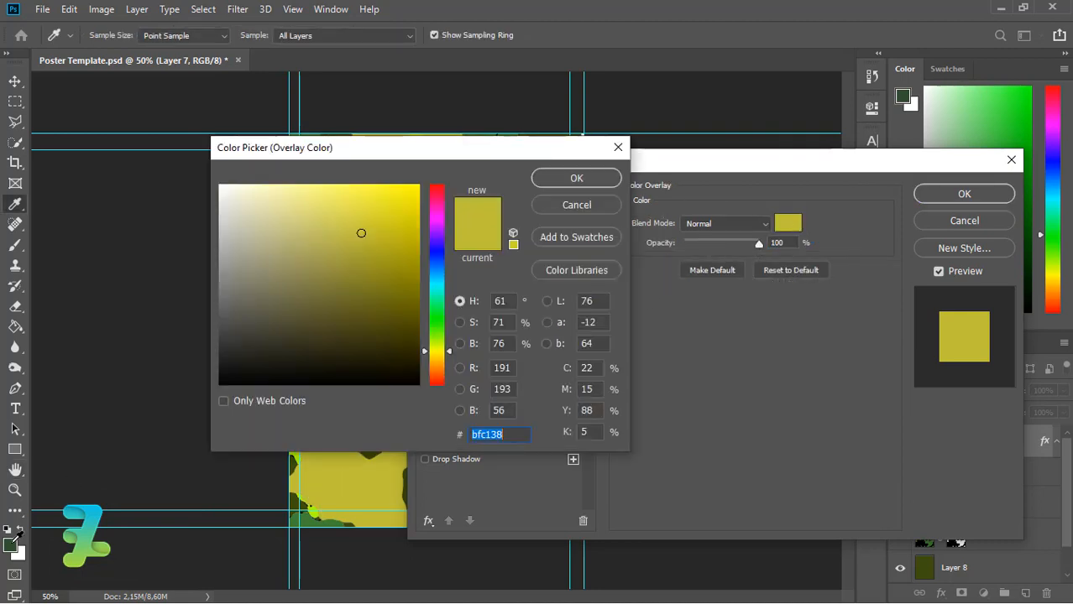
{"action": "left_click", "coordinate": [12, 541]}
{"action": "left_click", "coordinate": [605, 176]}
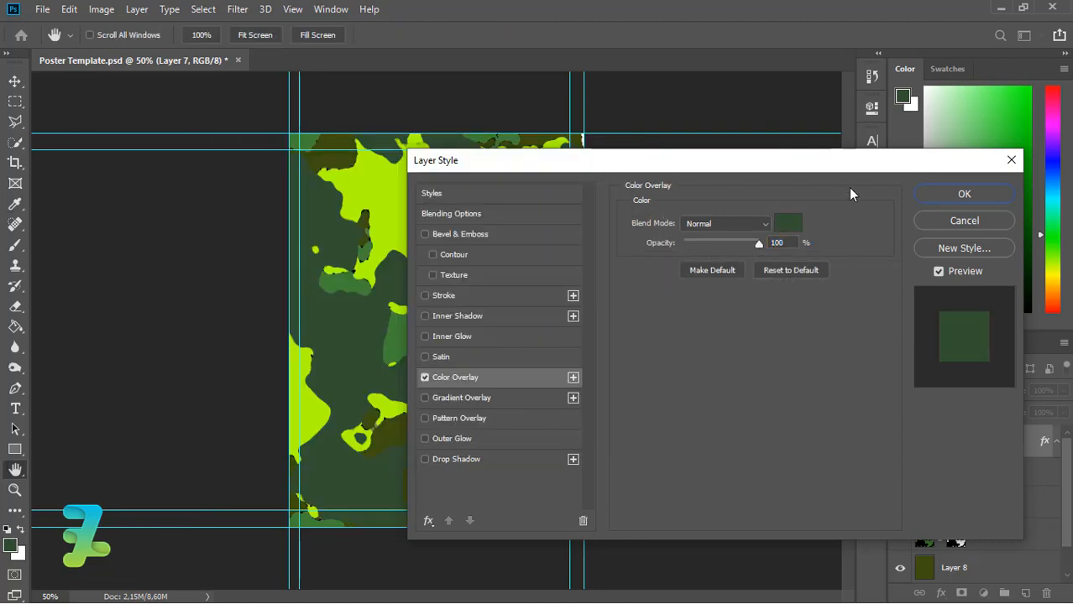
{"action": "left_click", "coordinate": [926, 199]}
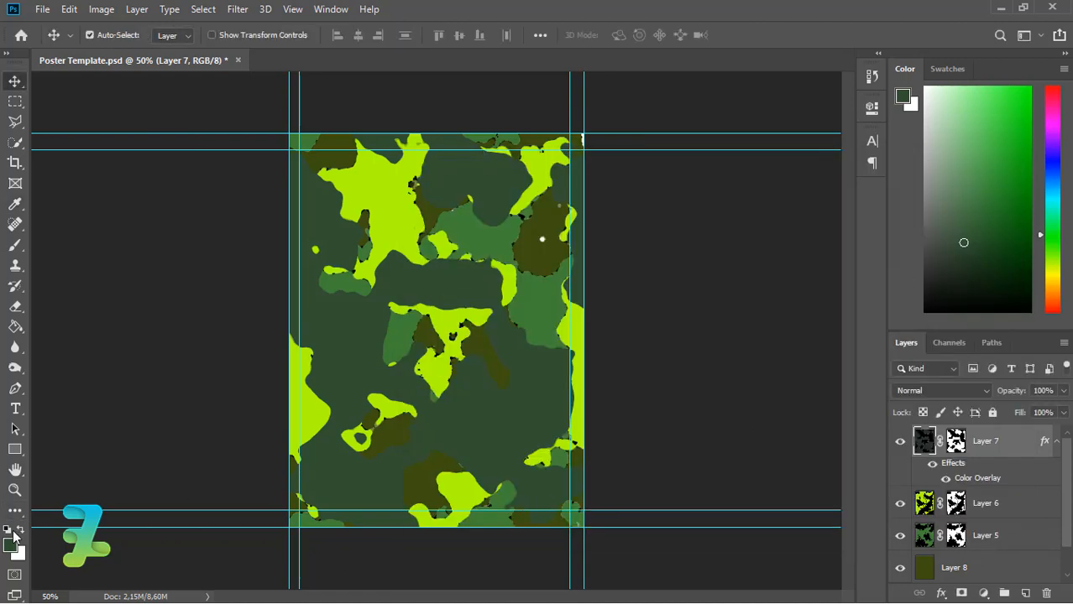
Step: Sample the lime green #aeff00 from a bright camouflage patch as the foreground color
{"action": "left_click", "coordinate": [11, 545]}
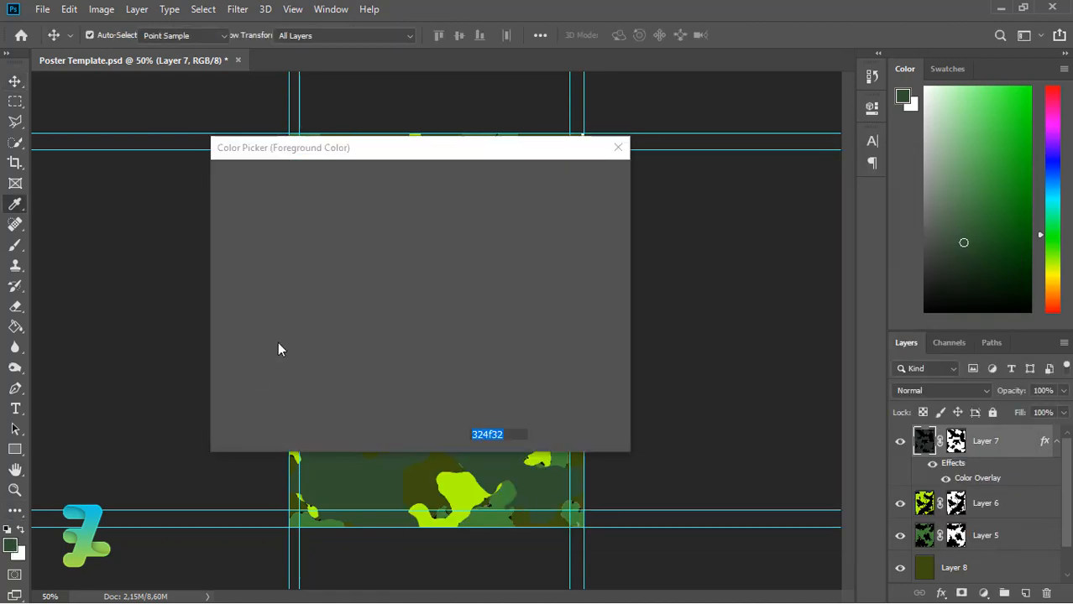
{"action": "left_click", "coordinate": [462, 478]}
{"action": "left_click", "coordinate": [579, 180]}
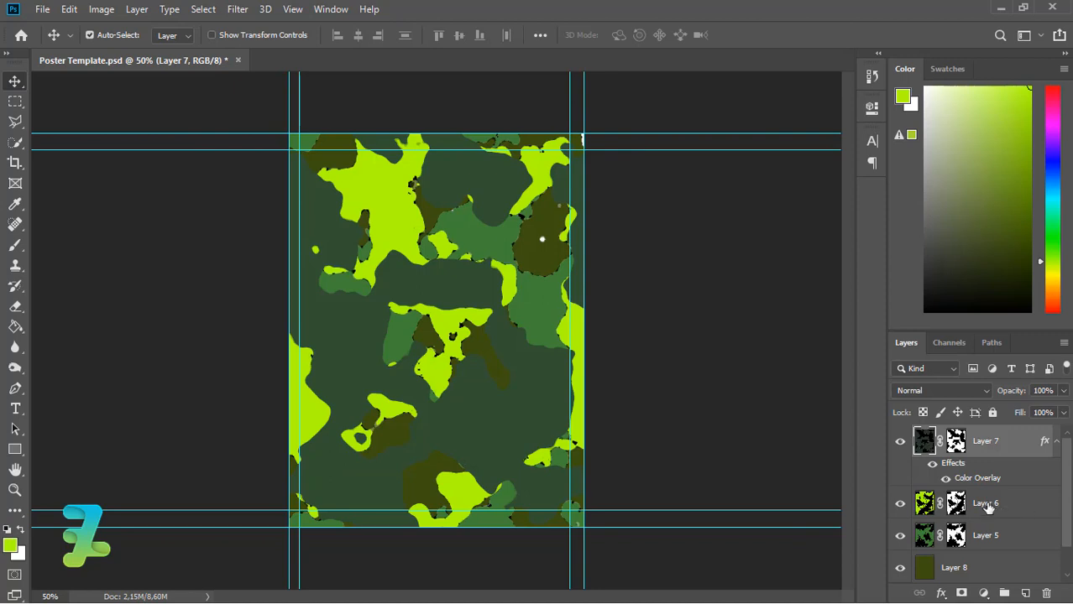
Step: Add a Color Overlay to Layer 6 in lime green #aeff00 with Normal blending at 100% opacity
{"action": "left_click", "coordinate": [987, 506]}
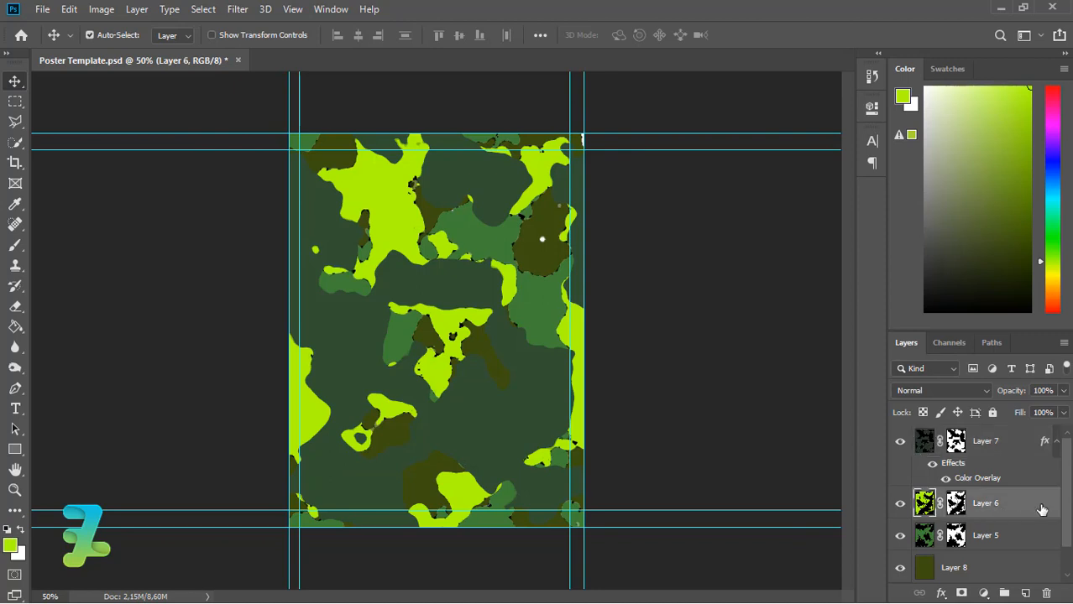
{"action": "double_click", "coordinate": [1041, 510]}
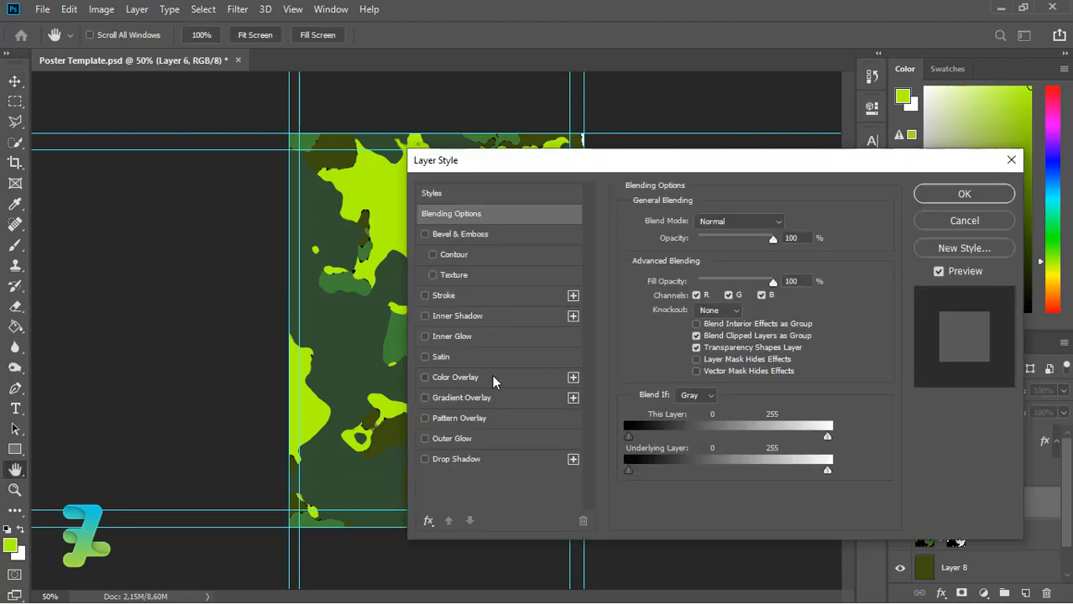
{"action": "left_click", "coordinate": [458, 377]}
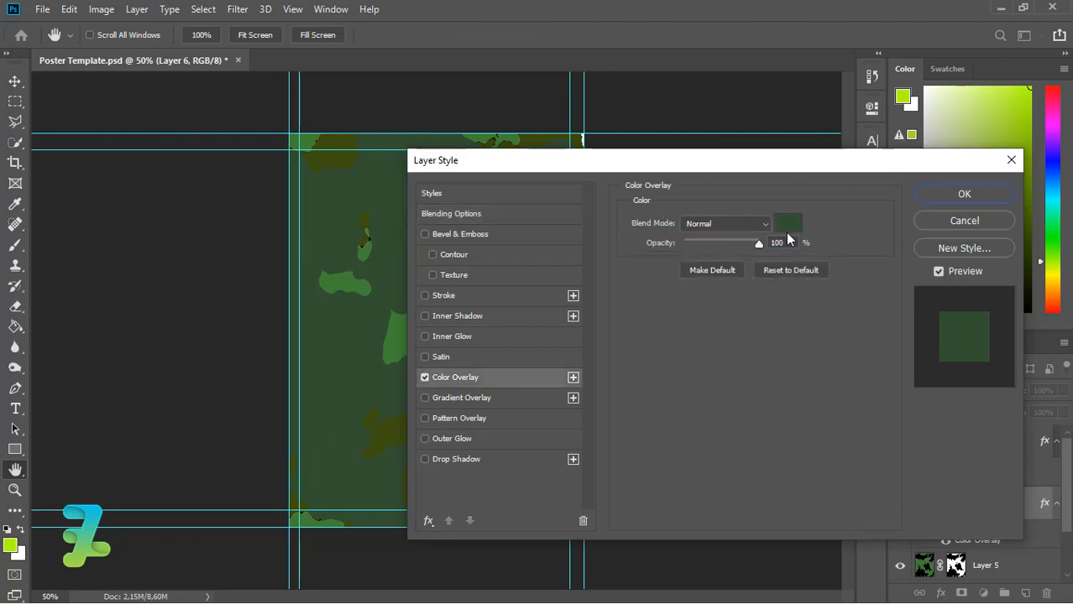
{"action": "left_click", "coordinate": [787, 223]}
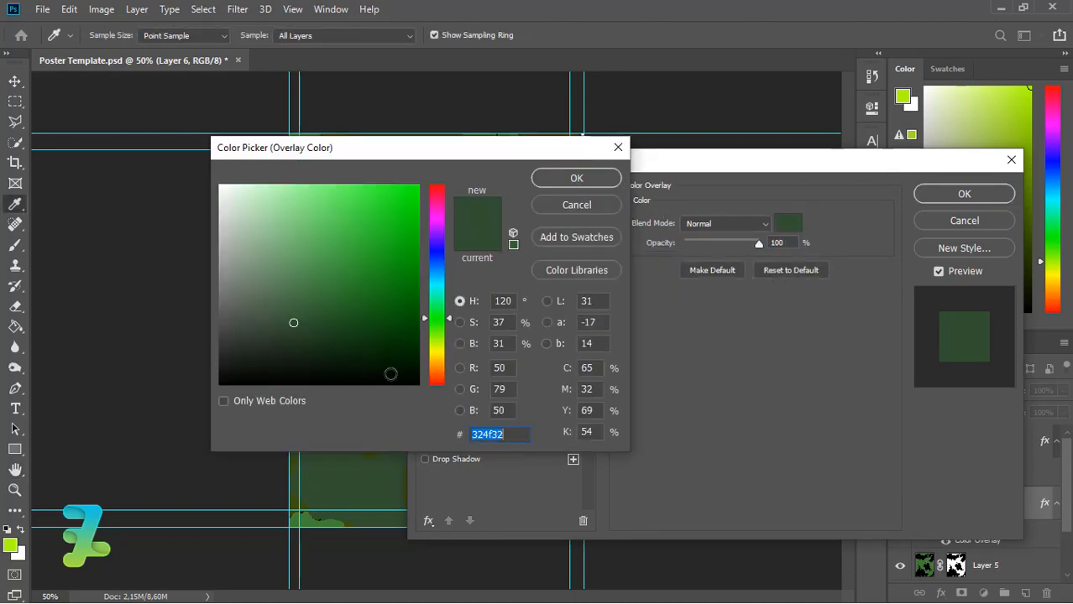
{"action": "type", "text": "324f32"}
{"action": "left_click", "coordinate": [435, 347]}
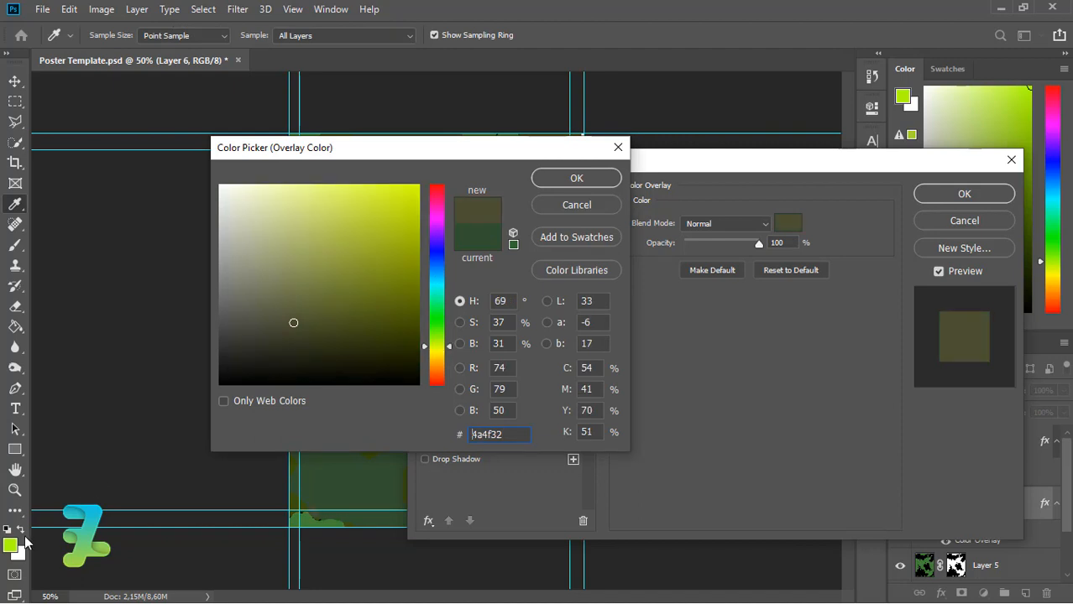
{"action": "type", "text": "aeff00"}
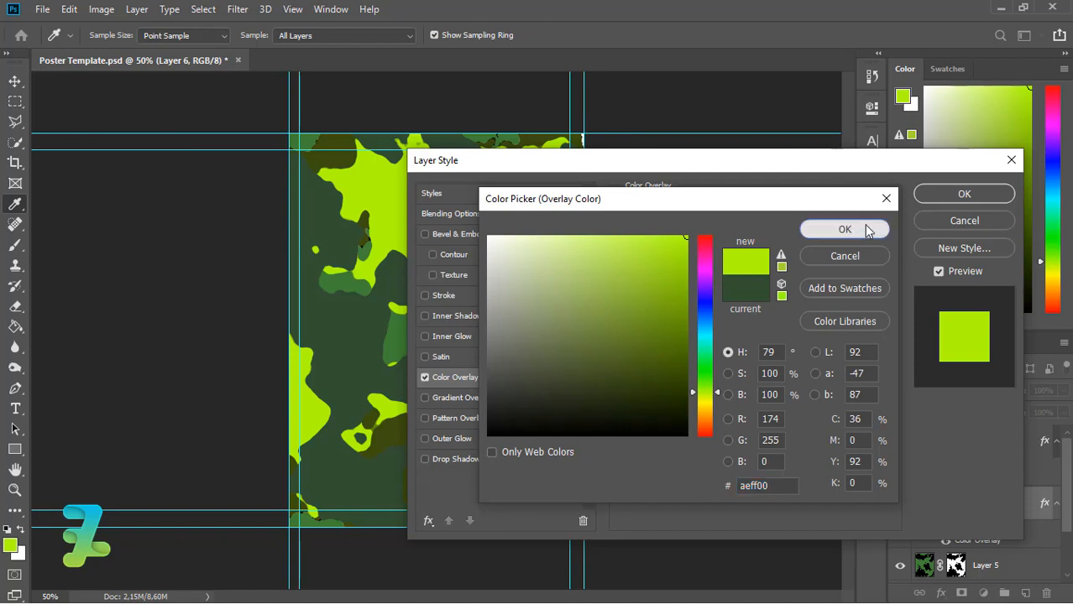
{"action": "left_click", "coordinate": [865, 227]}
{"action": "key", "text": "Return"}
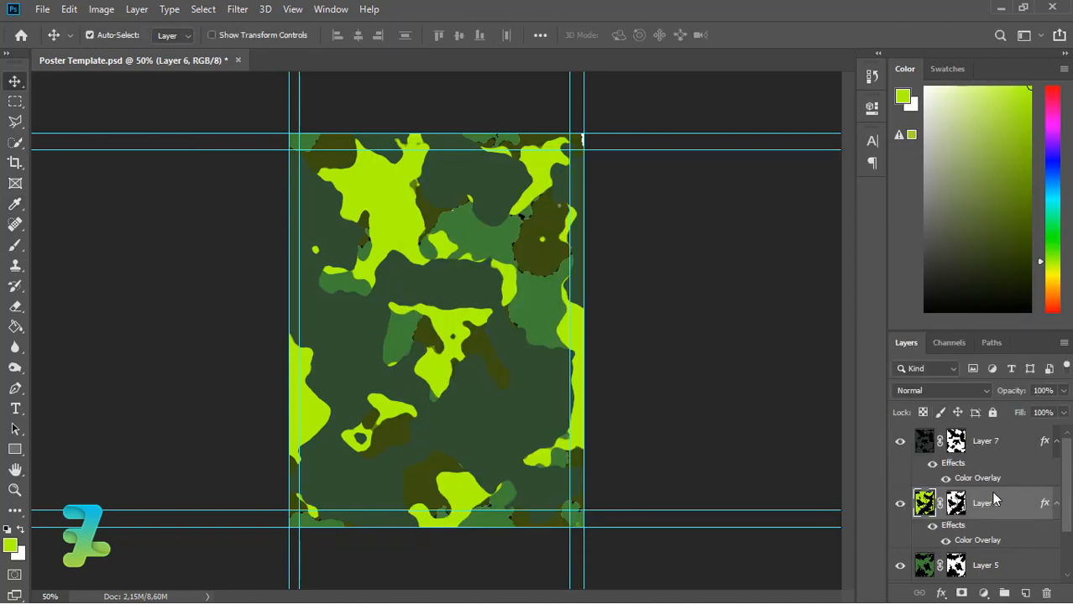
Step: Select Layer 5 and sample its medium green #3f8234 from a camouflage patch as the foreground color
{"action": "scroll", "coordinate": [970, 503], "scroll_direction": "down", "scroll_amount": 1}
{"action": "left_click", "coordinate": [985, 526]}
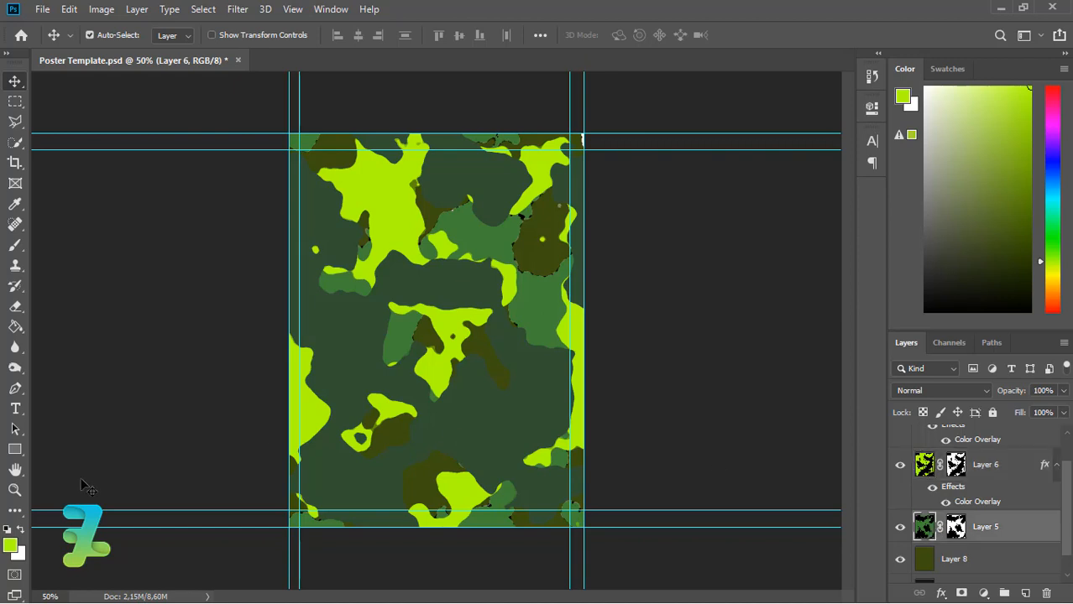
{"action": "left_click", "coordinate": [10, 545]}
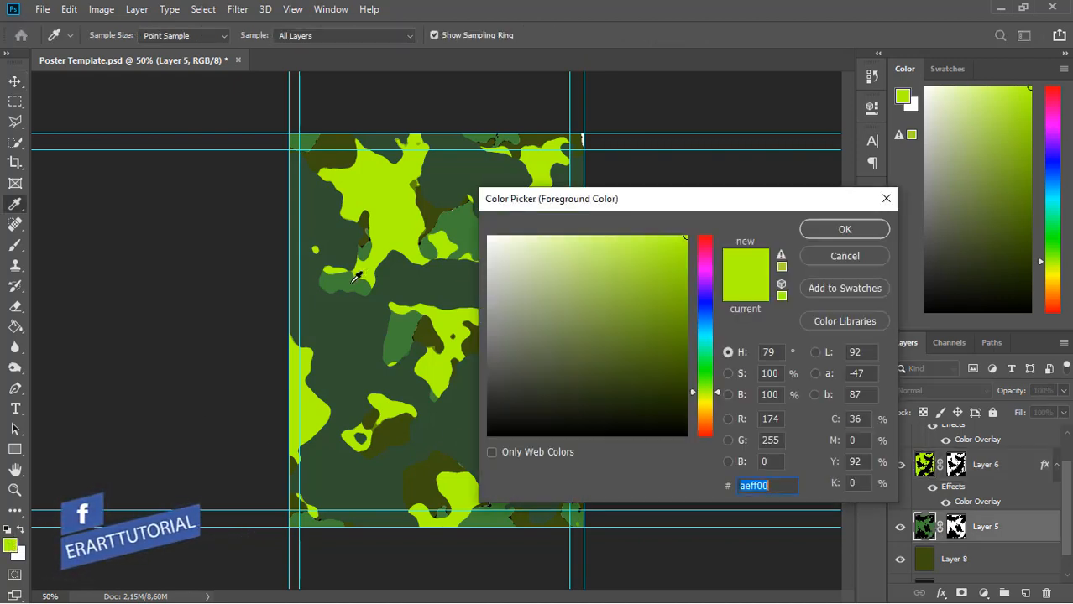
{"action": "left_click", "coordinate": [346, 291]}
{"action": "left_click", "coordinate": [873, 228]}
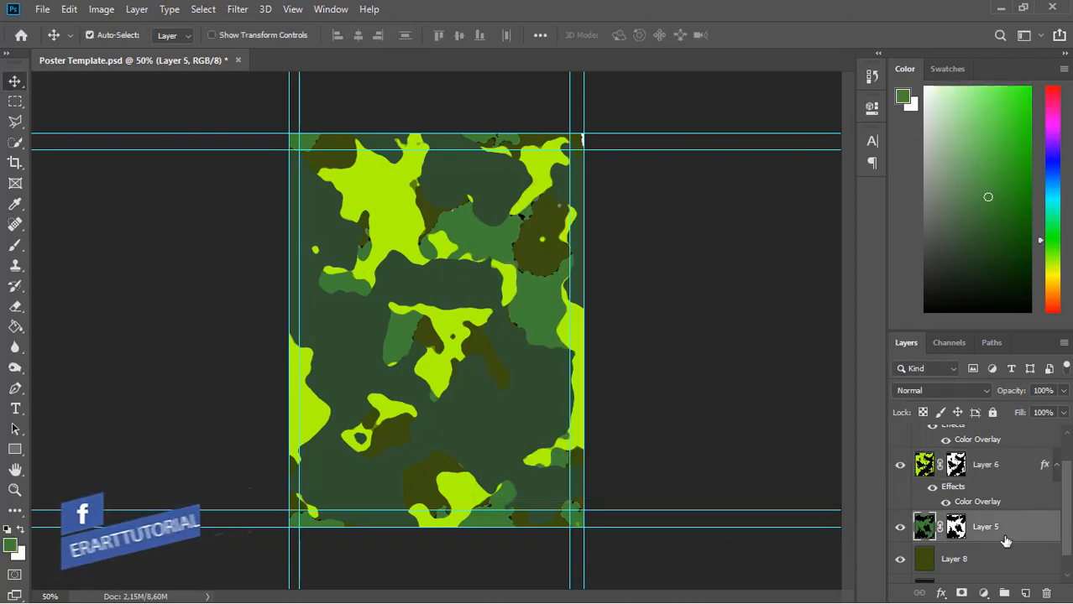
{"action": "scroll", "coordinate": [1070, 547], "scroll_direction": "down", "scroll_amount": 1}
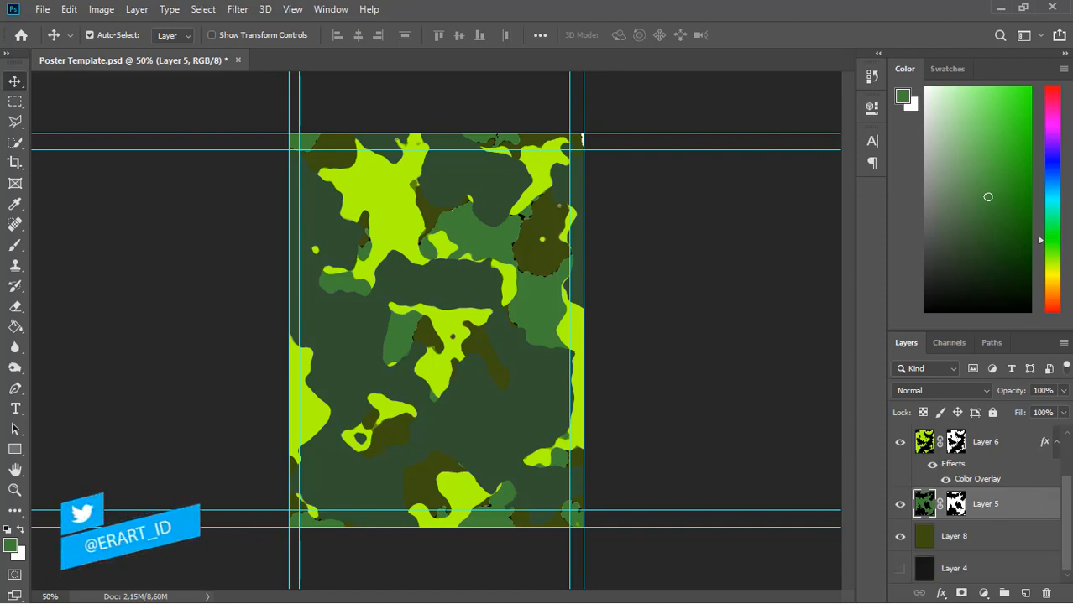
Step: Add a Color Overlay to Layer 5 in the sampled foreground green #3f8234
{"action": "double_click", "coordinate": [1021, 507]}
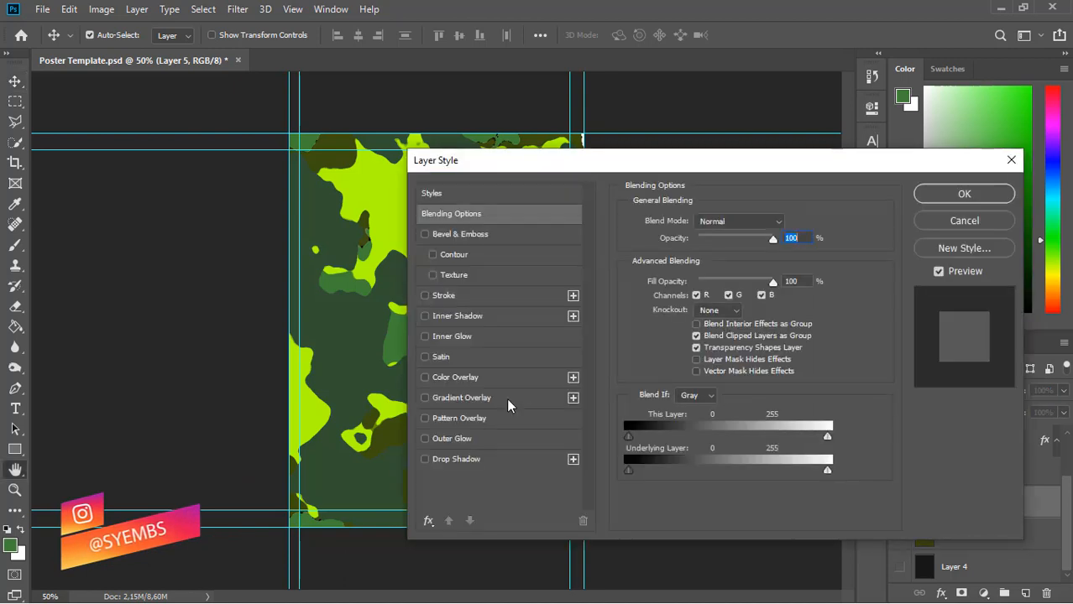
{"action": "left_click", "coordinate": [426, 378]}
{"action": "left_click", "coordinate": [446, 378]}
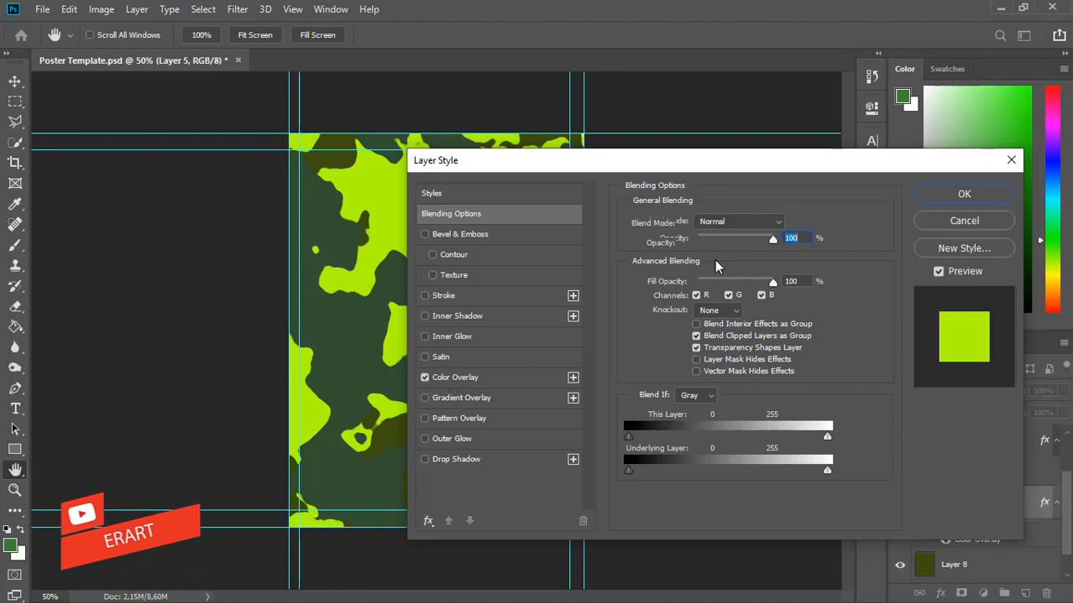
{"action": "left_click", "coordinate": [787, 223]}
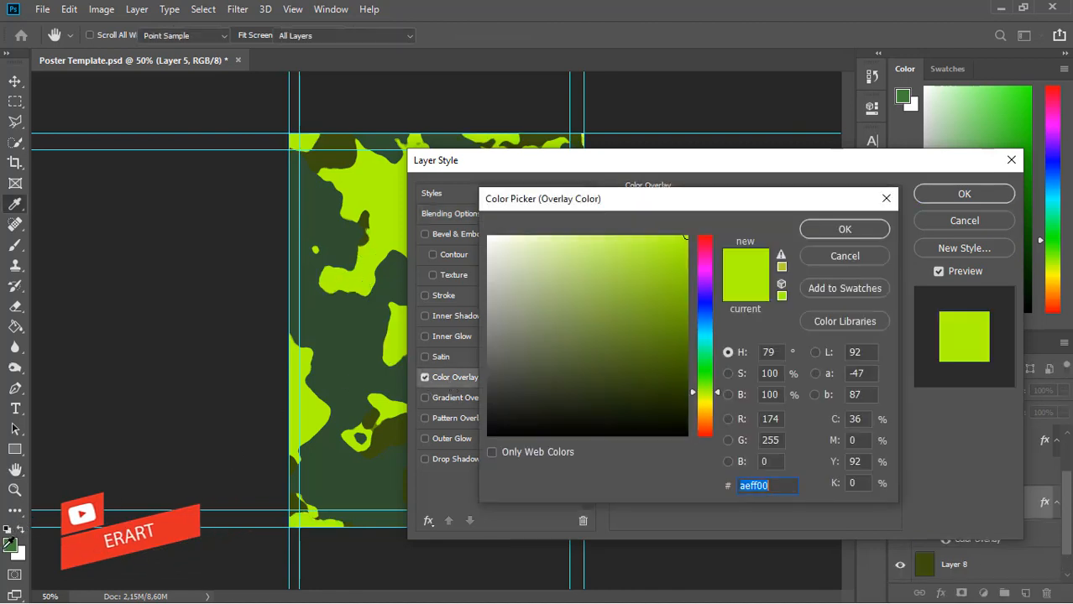
{"action": "left_click", "coordinate": [12, 543]}
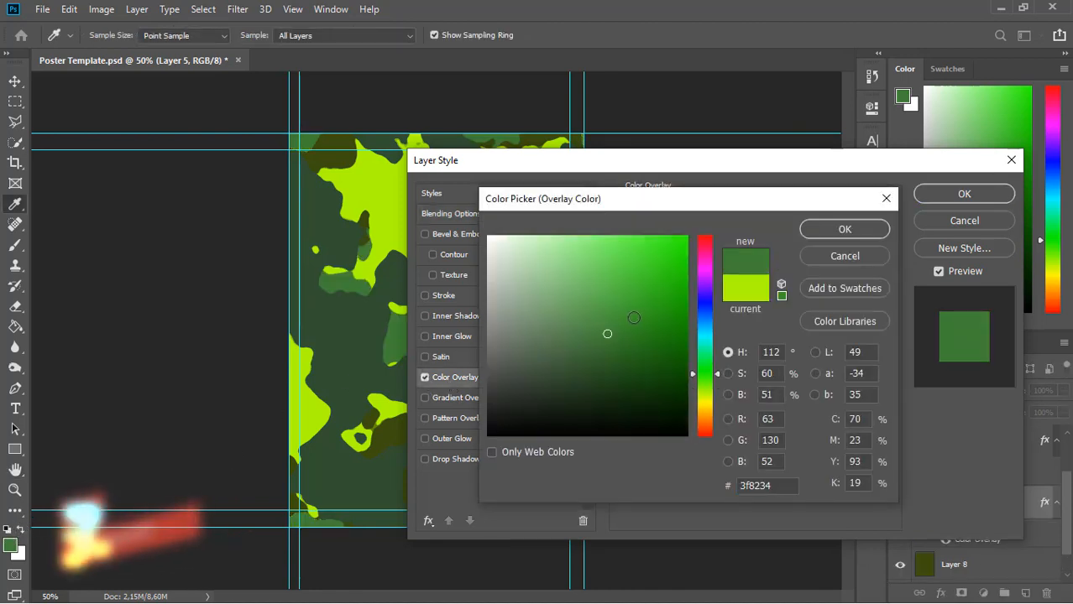
{"action": "left_click", "coordinate": [831, 231]}
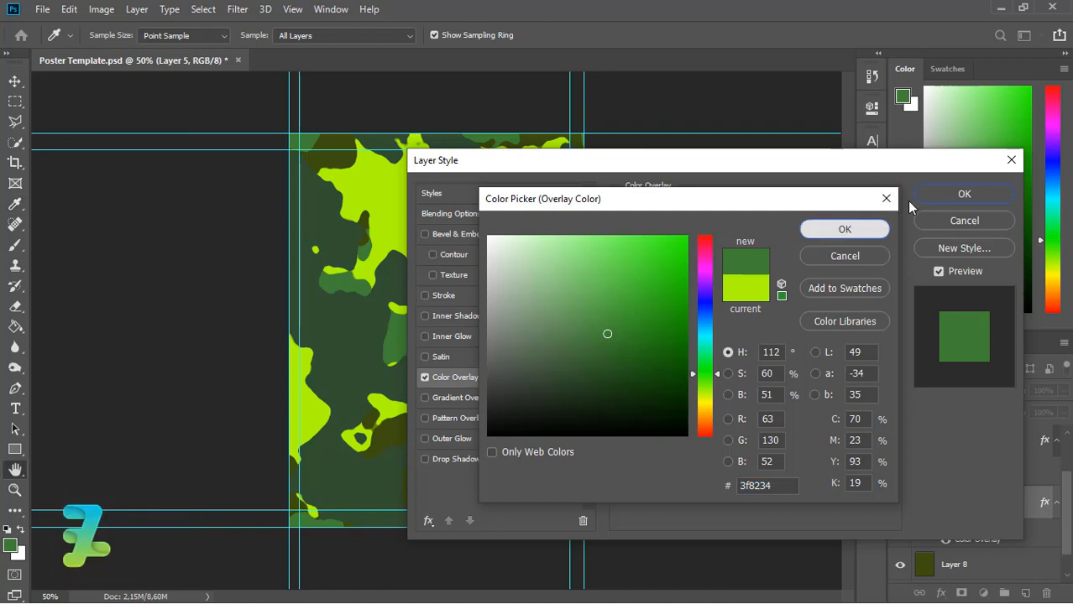
{"action": "left_click", "coordinate": [934, 196]}
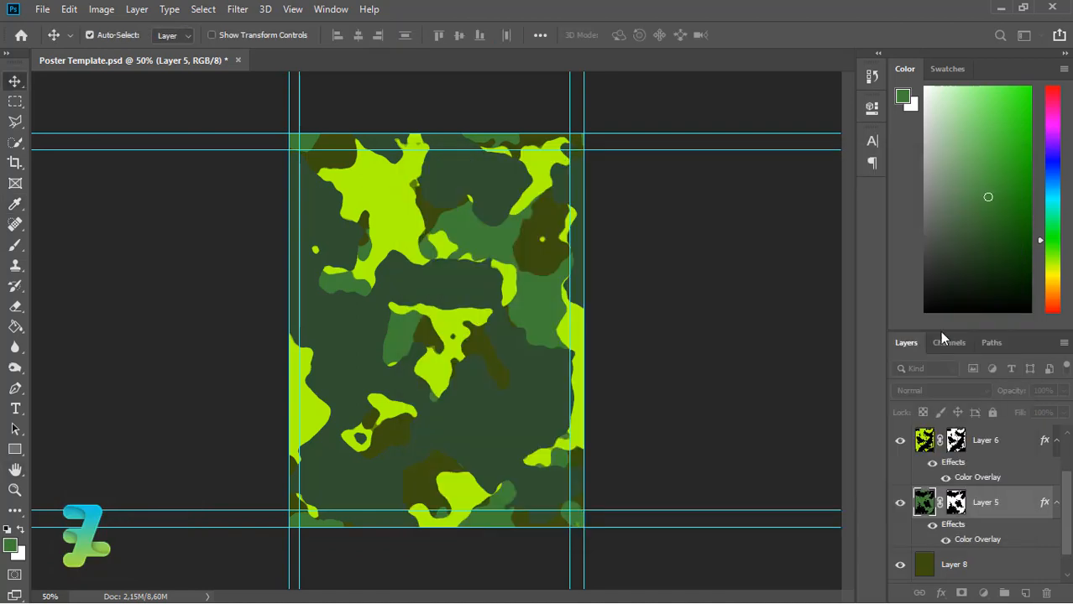
Step: Try filling the Layer 8 base with bright green #31df14 and undo the fill
{"action": "left_click", "coordinate": [922, 565]}
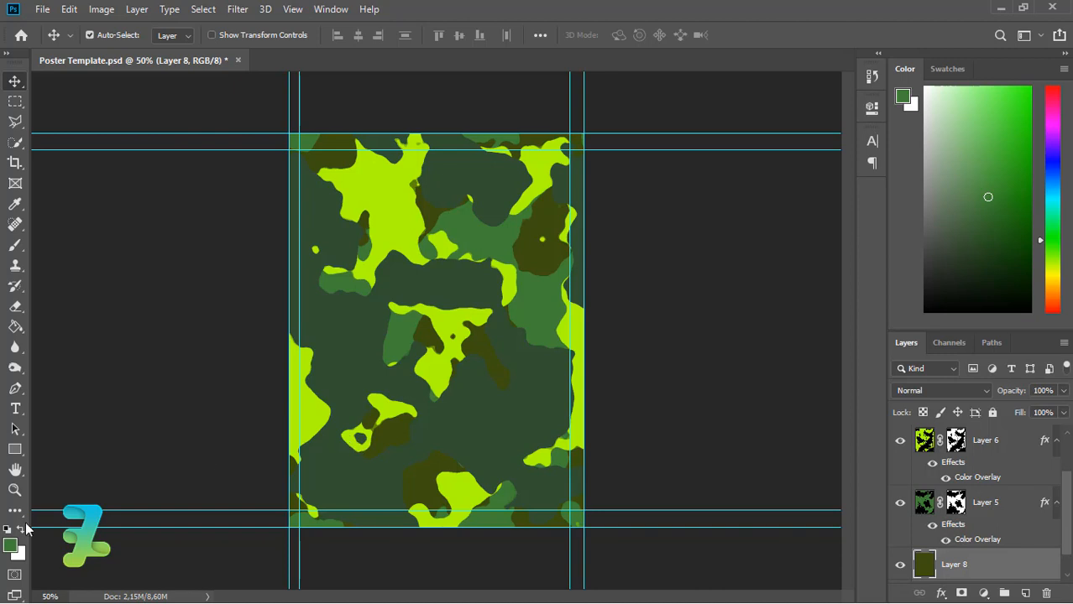
{"action": "left_click", "coordinate": [10, 547]}
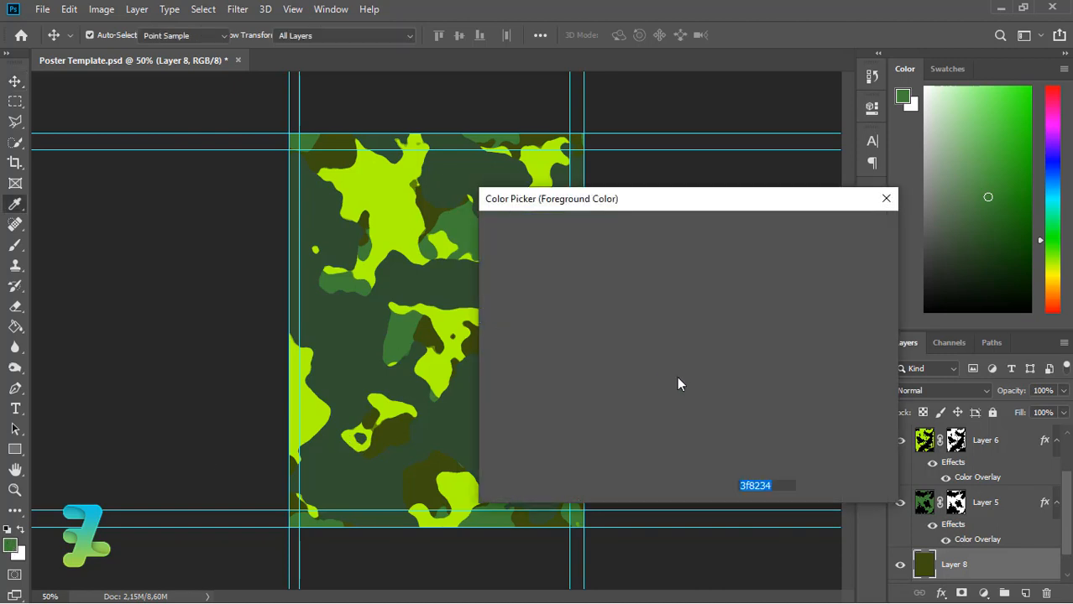
{"action": "left_click_drag", "start_coordinate": [679, 292], "coordinate": [670, 251]}
{"action": "left_click", "coordinate": [831, 230]}
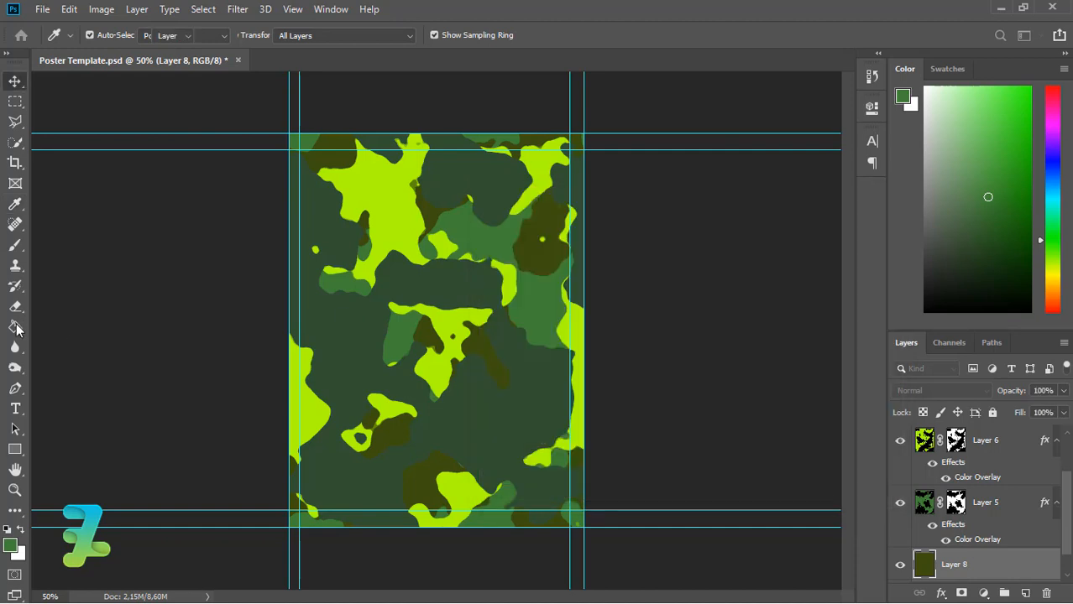
{"action": "left_click", "coordinate": [15, 327]}
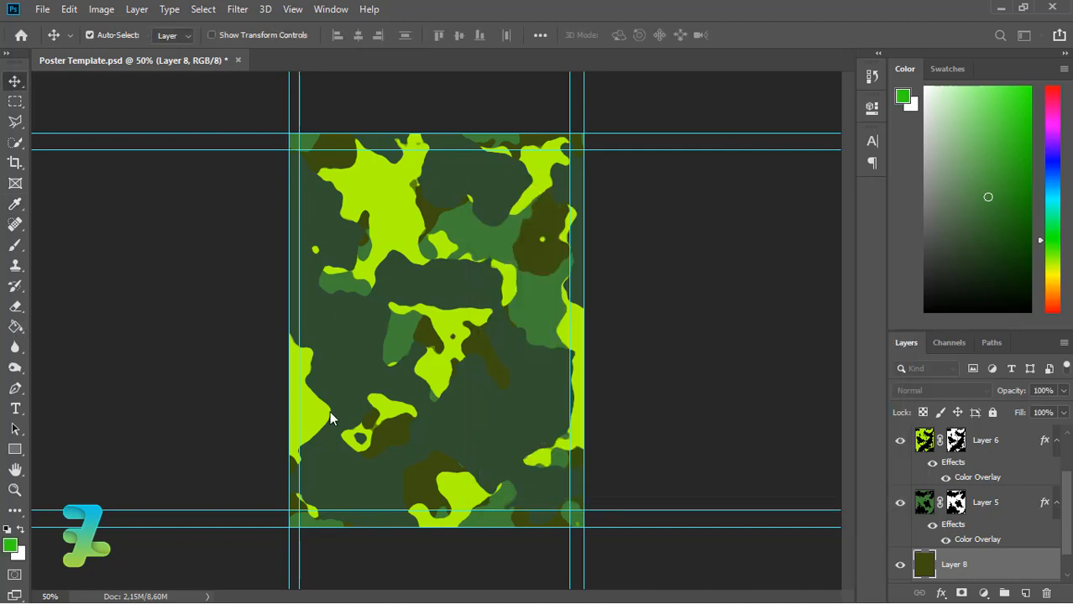
{"action": "left_click", "coordinate": [385, 441]}
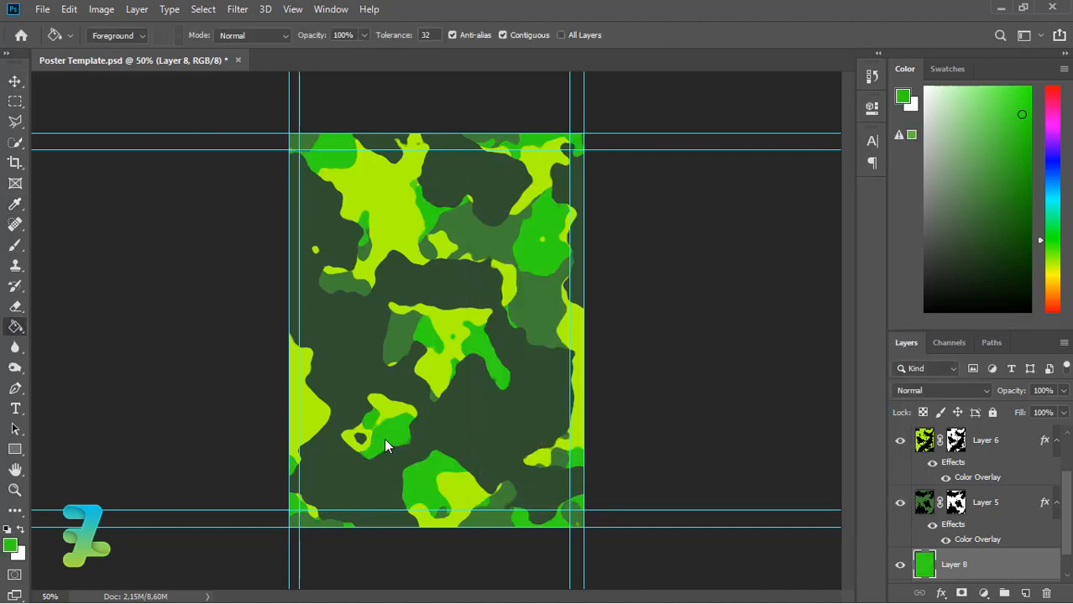
{"action": "key", "text": "ctrl+z"}
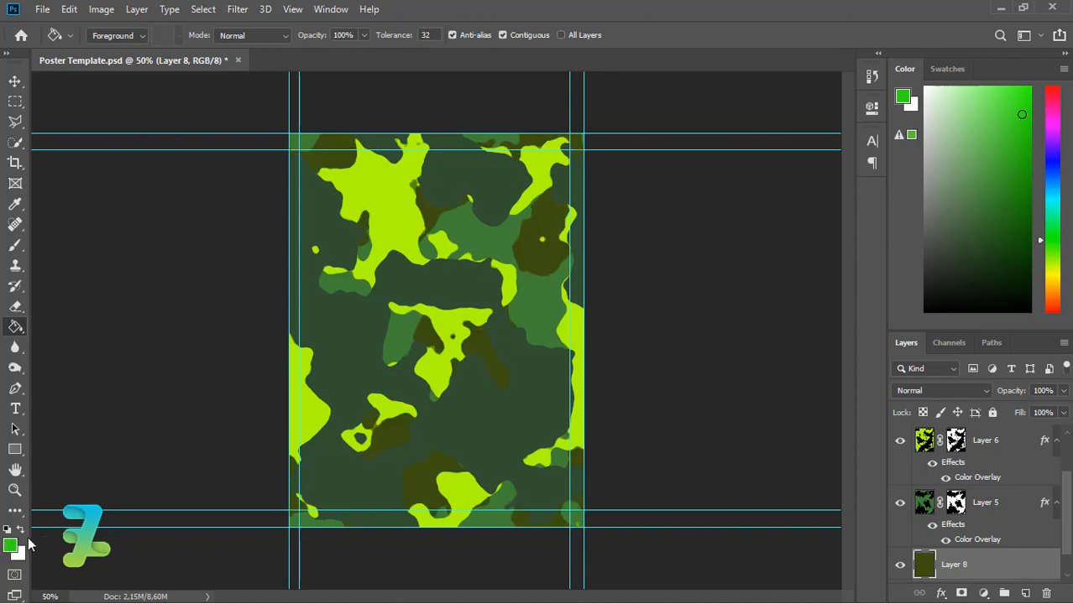
Step: Set the foreground color to dark green #183b12 and fill the Layer 8 base with it using the Paint Bucket
{"action": "left_click", "coordinate": [10, 546]}
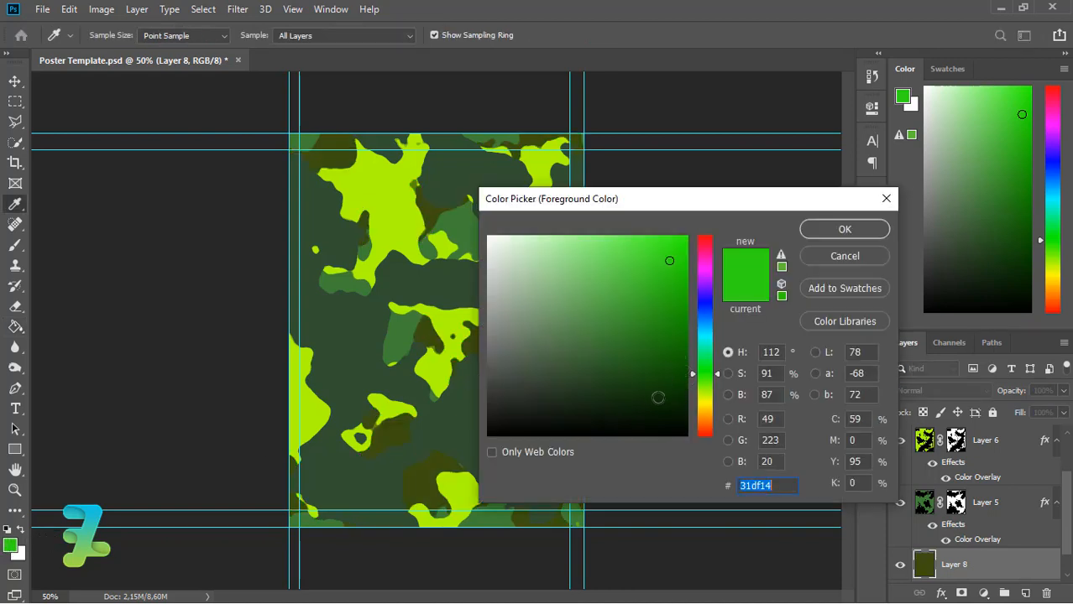
{"action": "type", "text": "3f8234"}
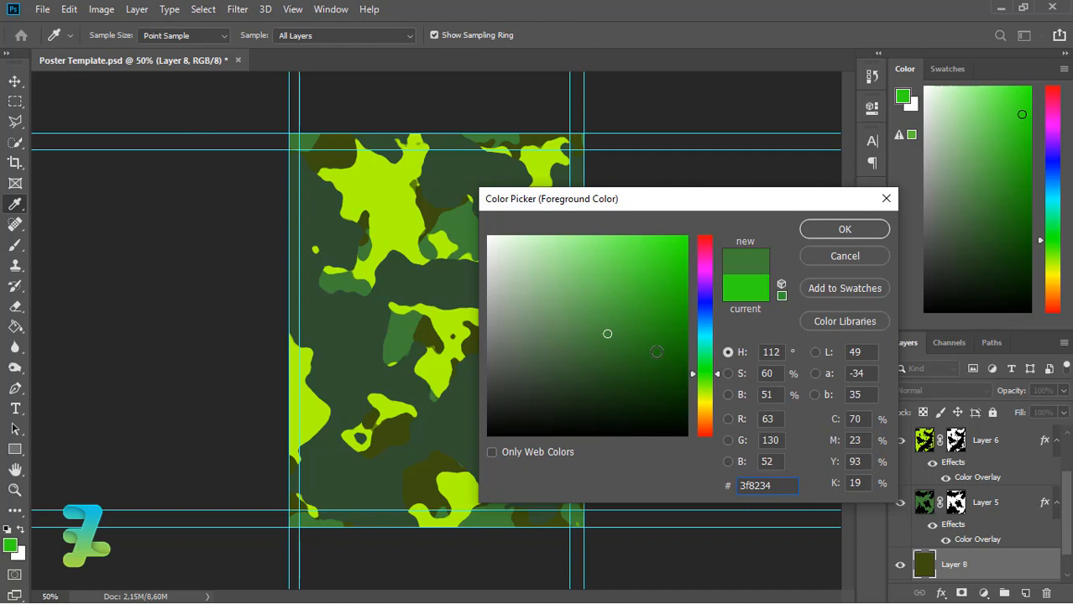
{"action": "type", "text": "183b12"}
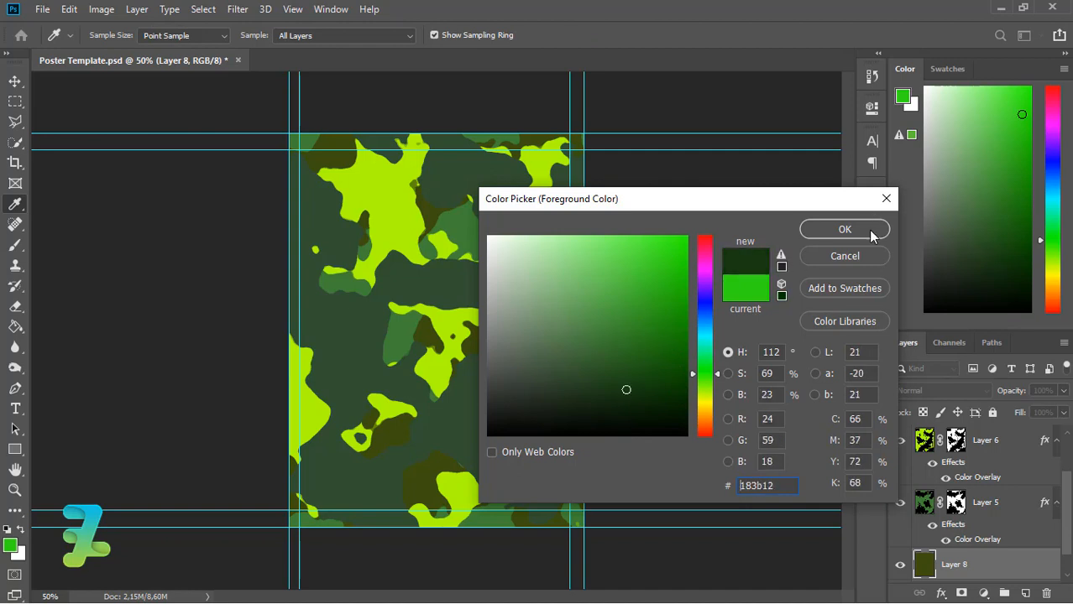
{"action": "left_click", "coordinate": [844, 229]}
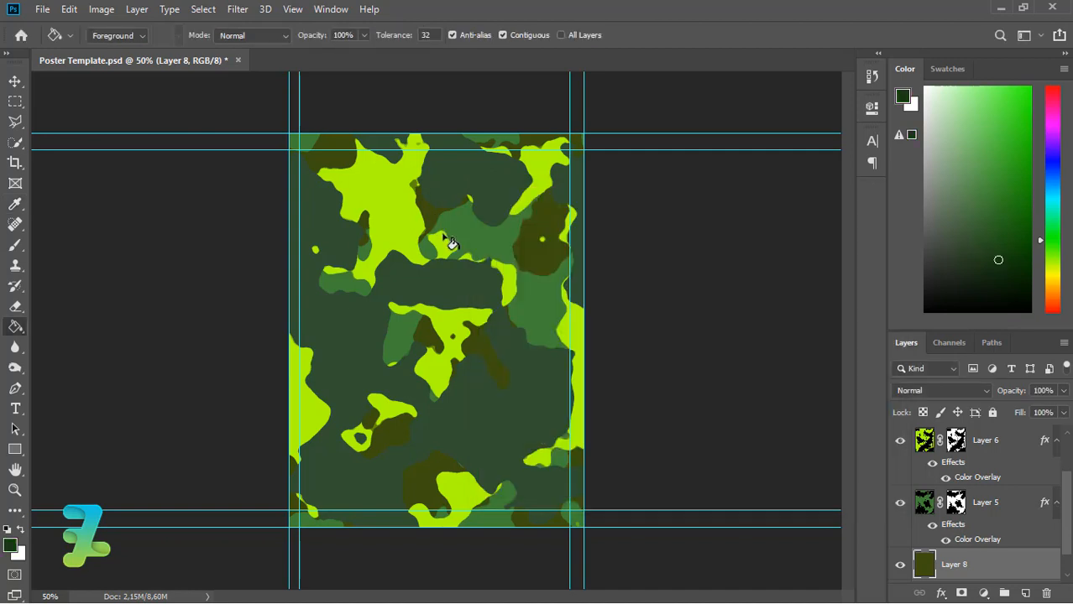
{"action": "left_click", "coordinate": [450, 242]}
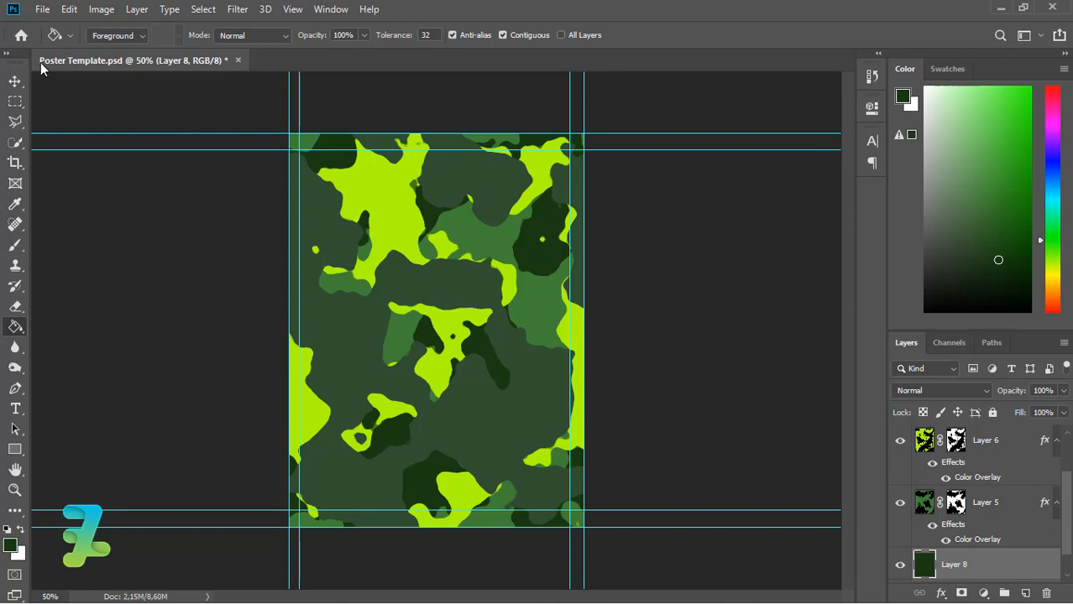
{"action": "left_click", "coordinate": [15, 81]}
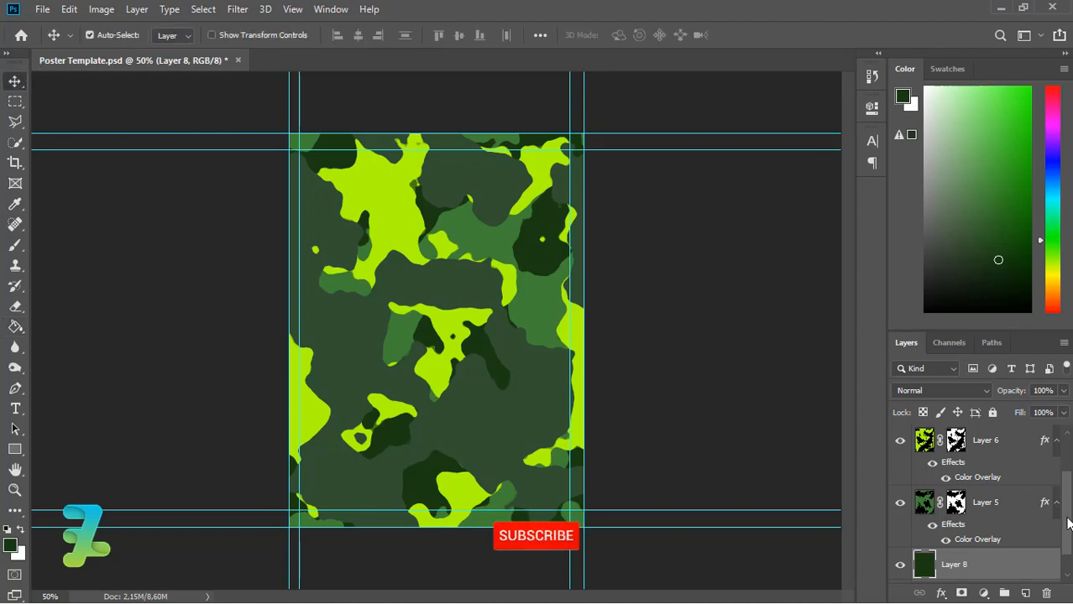
Step: Create a new empty layer above Layer 7 and swap the colors to make white the foreground
{"action": "left_click_drag", "start_coordinate": [1067, 519], "coordinate": [1065, 457]}
{"action": "left_click", "coordinate": [1009, 443]}
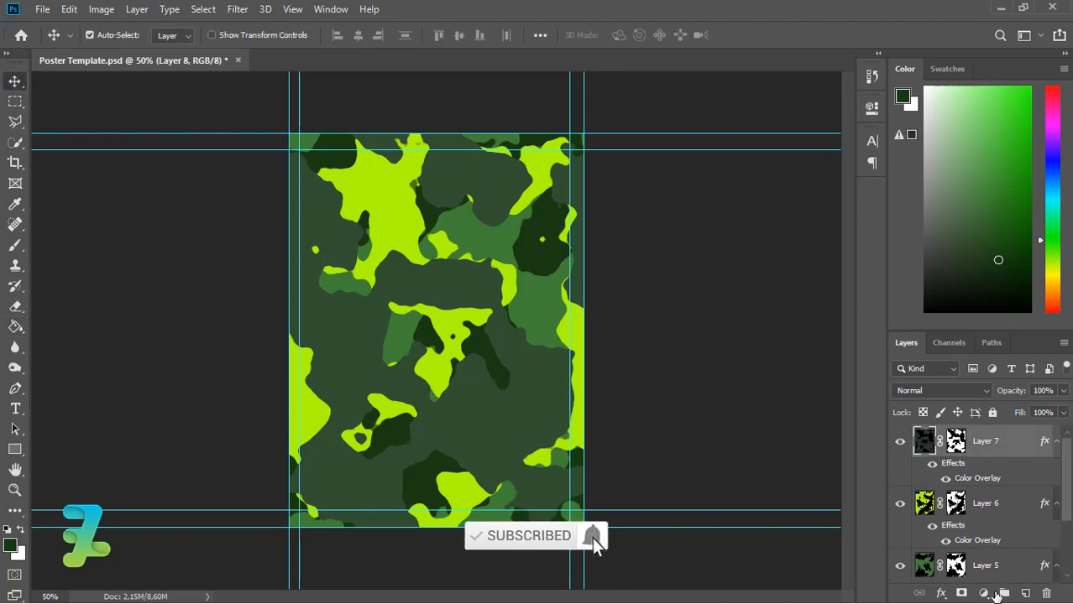
{"action": "left_click", "coordinate": [1024, 594]}
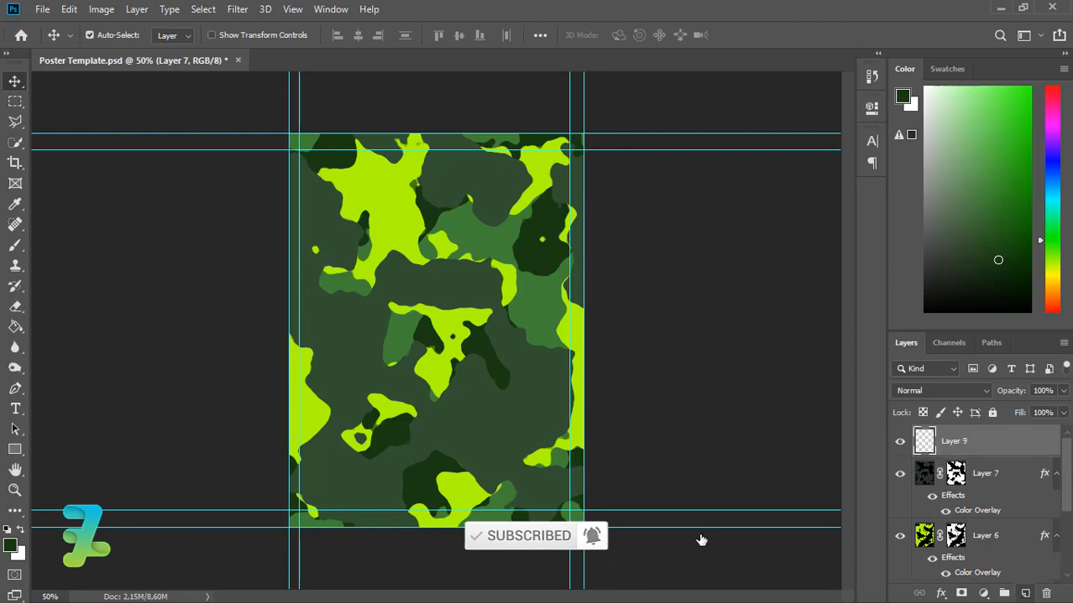
{"action": "left_click", "coordinate": [20, 530]}
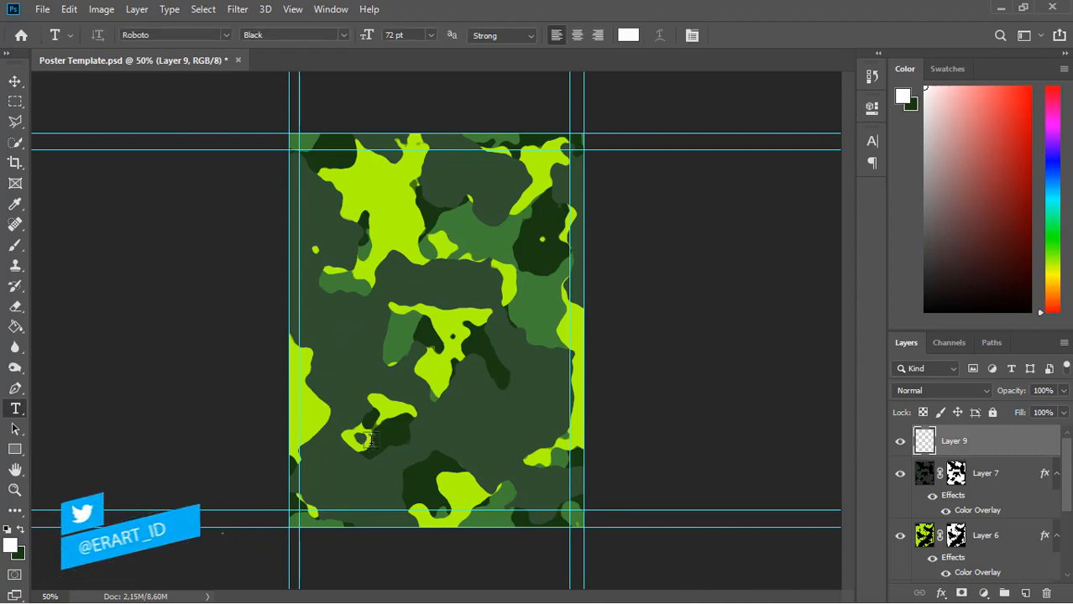
Step: Add the white title text CAMOFLAUGE in Roboto Black 72 pt across the lower half of the poster
{"action": "left_click", "coordinate": [372, 440]}
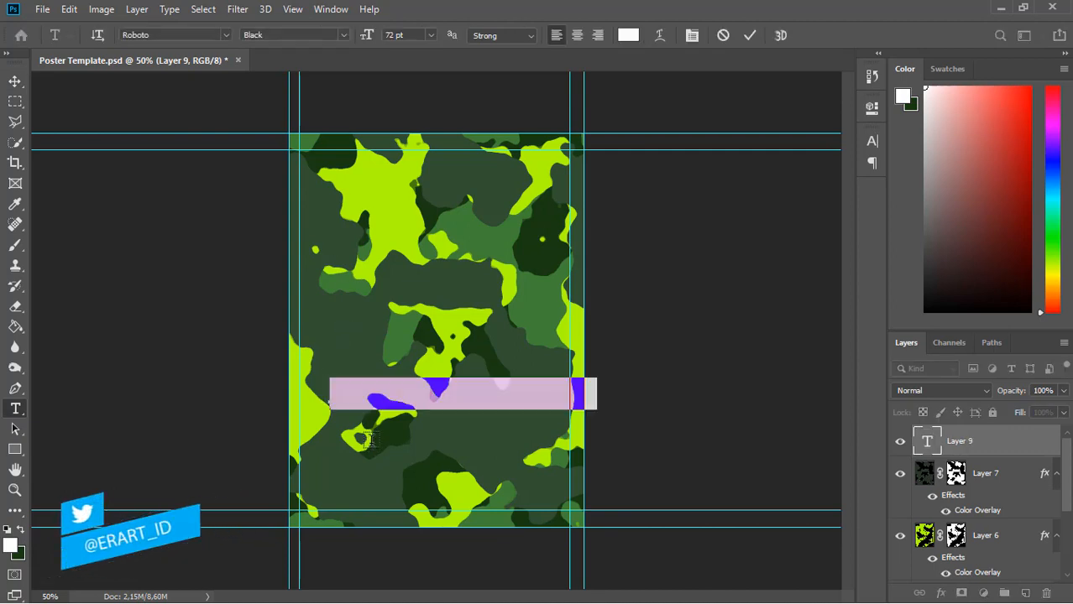
{"action": "type", "text": "CA"}
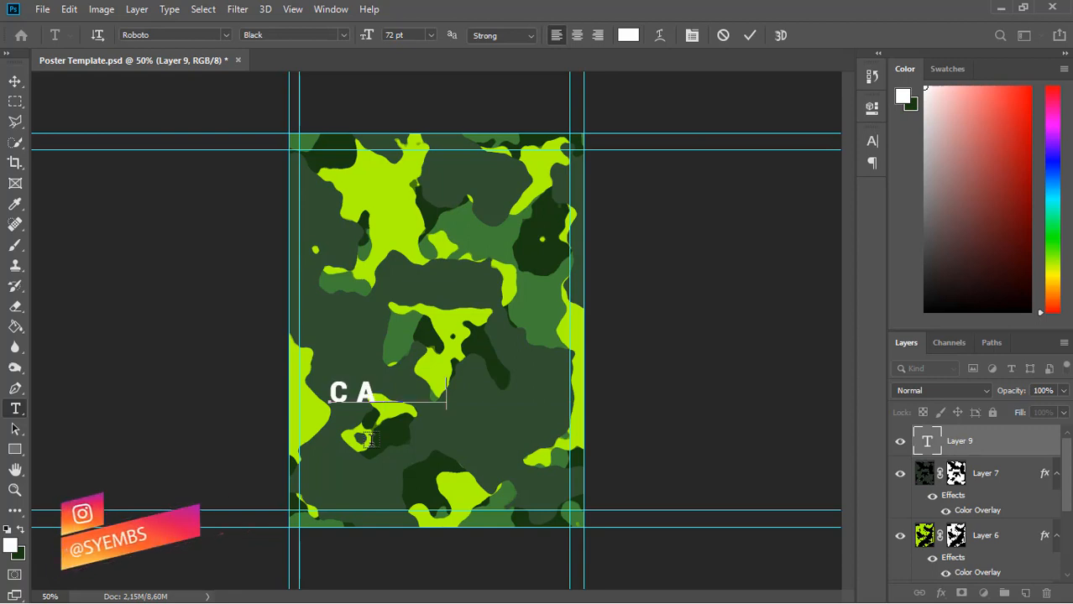
{"action": "type", "text": "MOF"}
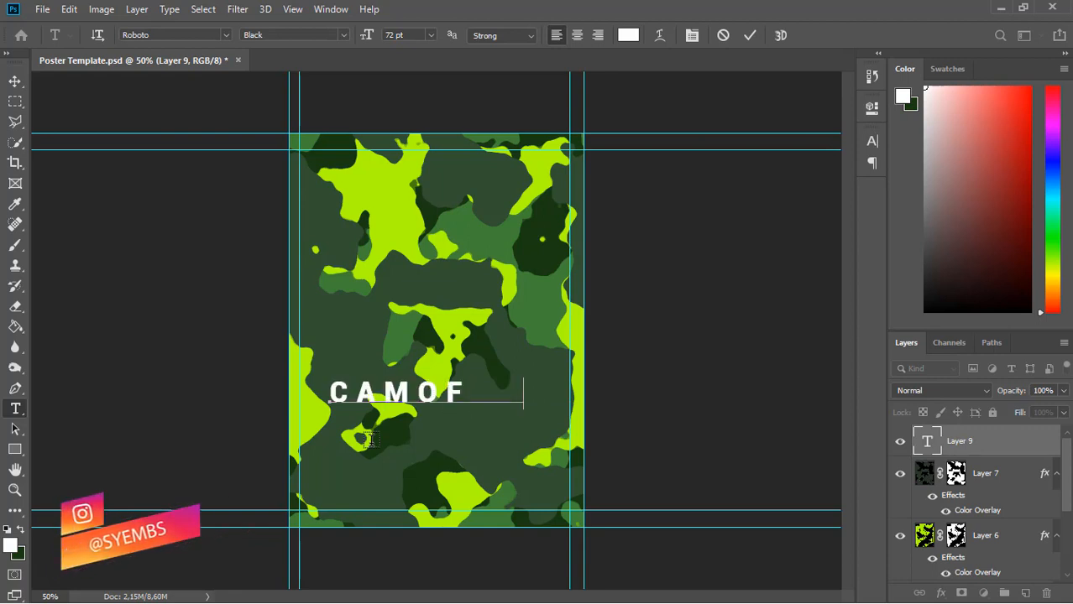
{"action": "type", "text": "LAUGE"}
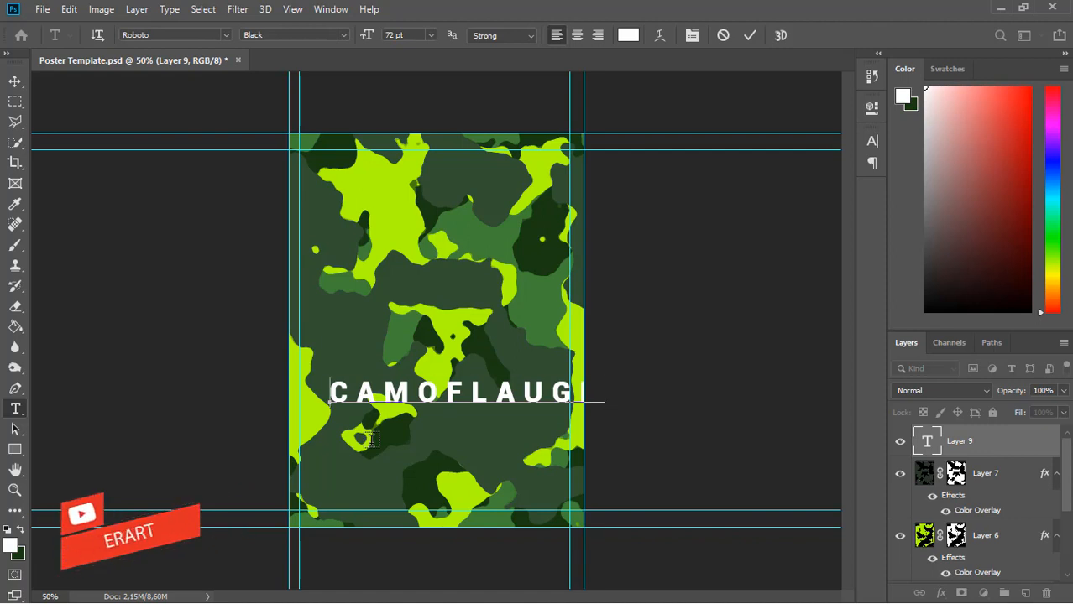
Step: Try overwriting the title with the text 324f32 and restore the wording CAMOFLAUGE
{"action": "key", "text": "ctrl+a"}
{"action": "key", "text": "Return"}
{"action": "type", "text": "324f32"}
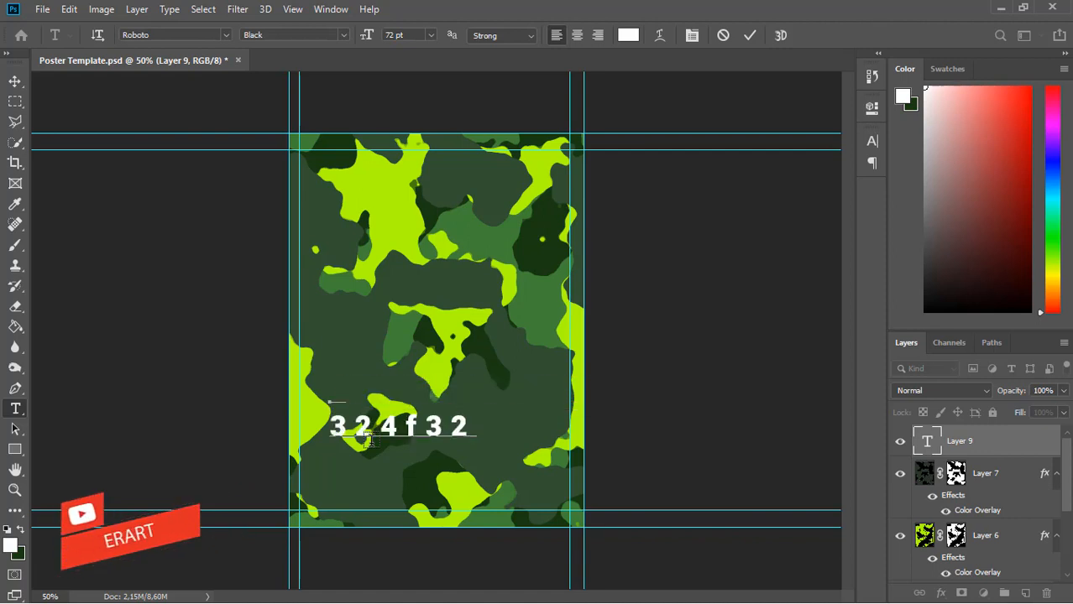
{"action": "key", "text": "BackSpace"}
{"action": "key", "text": "BackSpace"}
{"action": "key", "text": "BackSpace"}
{"action": "key", "text": "BackSpace"}
{"action": "key", "text": "BackSpace"}
{"action": "key", "text": "BackSpace"}
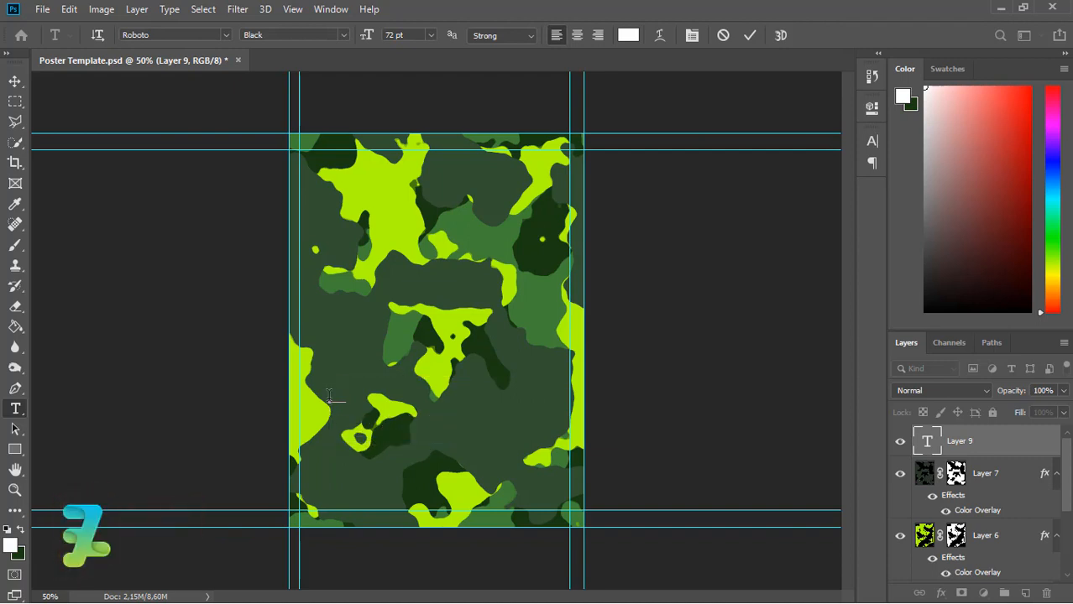
{"action": "type", "text": "CA"}
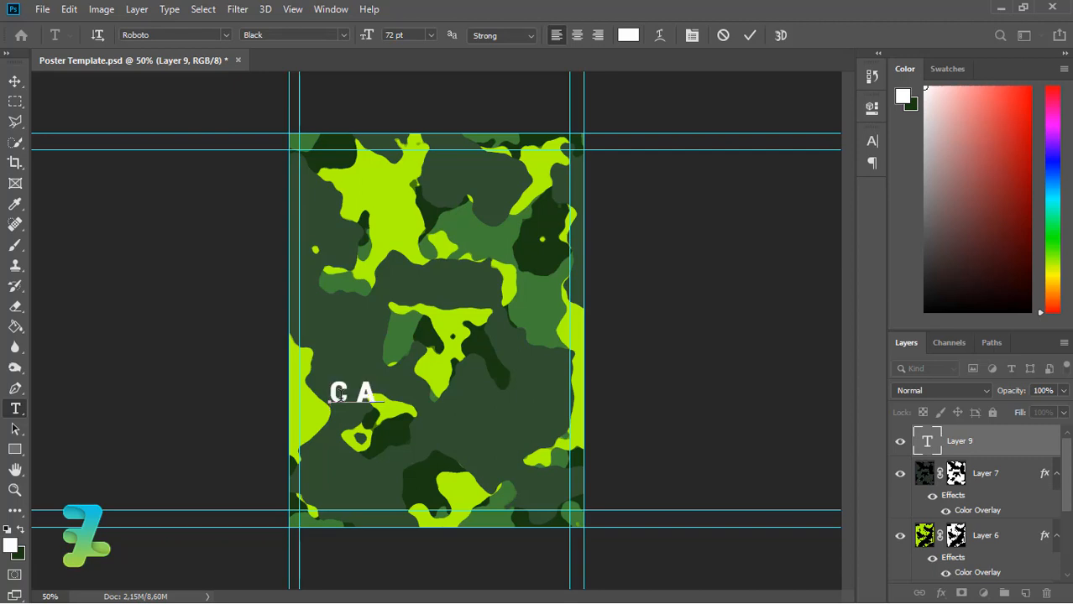
{"action": "type", "text": "MOF"}
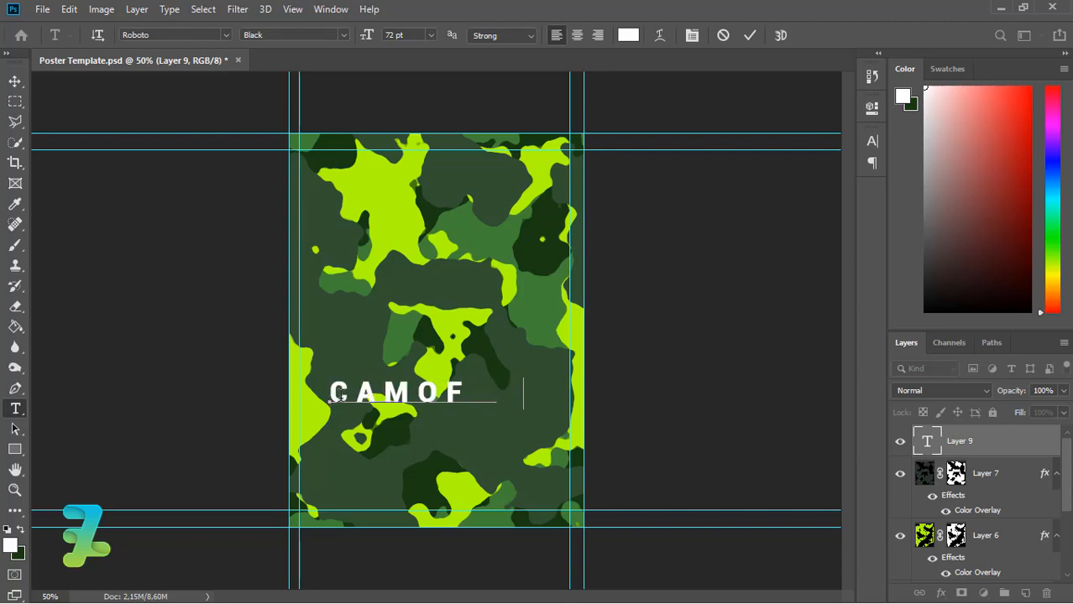
{"action": "type", "text": "LAUGE"}
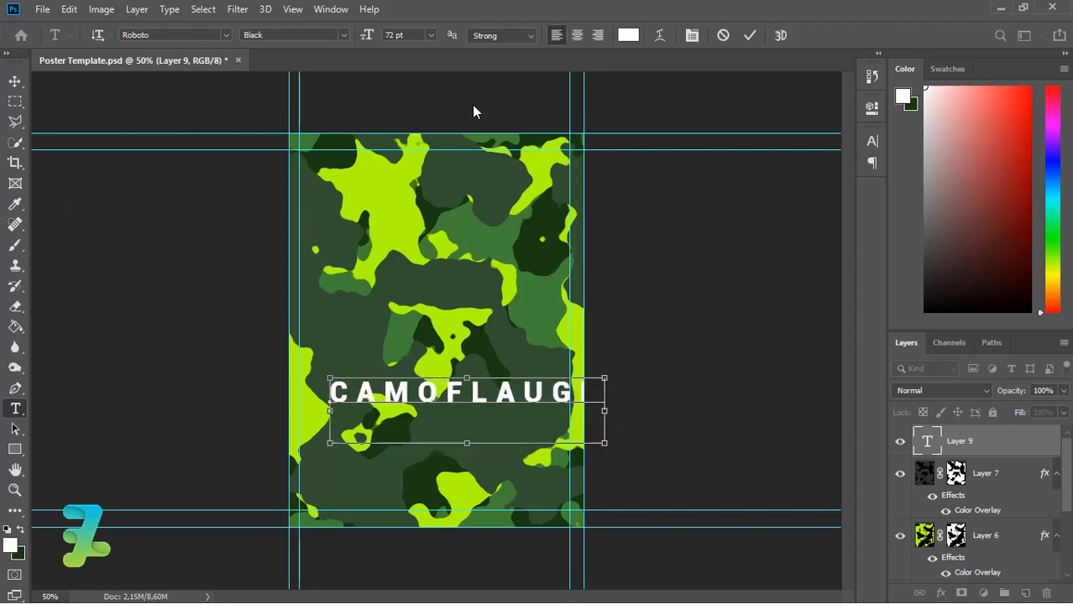
Step: Set the whole title's tracking to 21 and move it against the poster's left margin guide, above the bottom margin guide
{"action": "key", "text": "ctrl+a"}
{"action": "left_click", "coordinate": [693, 37]}
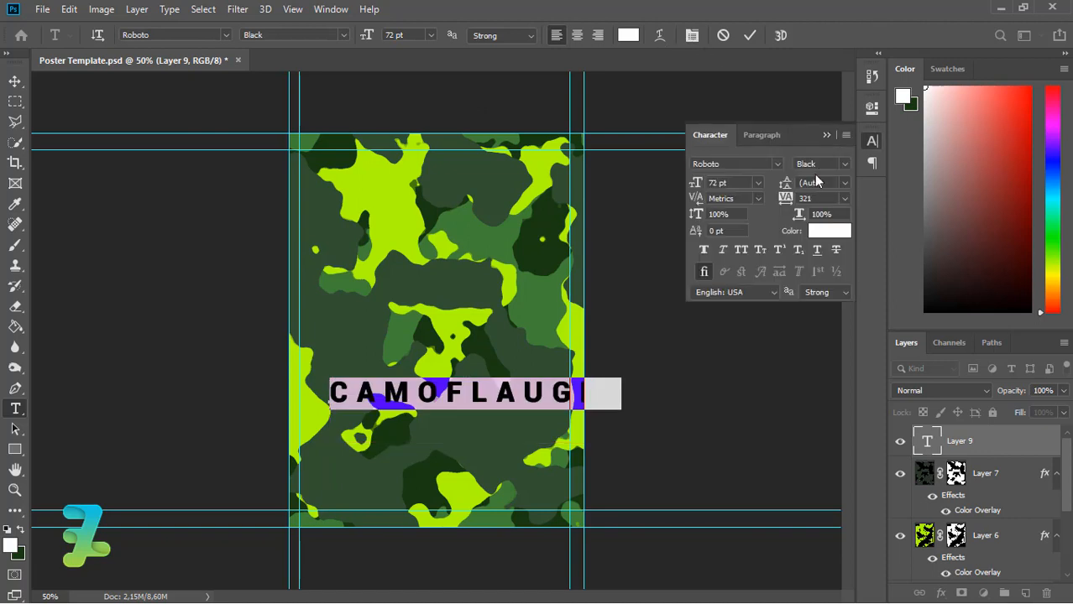
{"action": "mouse_move", "coordinate": [783, 202]}
{"action": "left_mouse_down"}
{"action": "mouse_move", "coordinate": [768, 201]}
{"action": "mouse_move", "coordinate": [779, 200]}
{"action": "left_mouse_up"}
{"action": "left_click", "coordinate": [14, 79]}
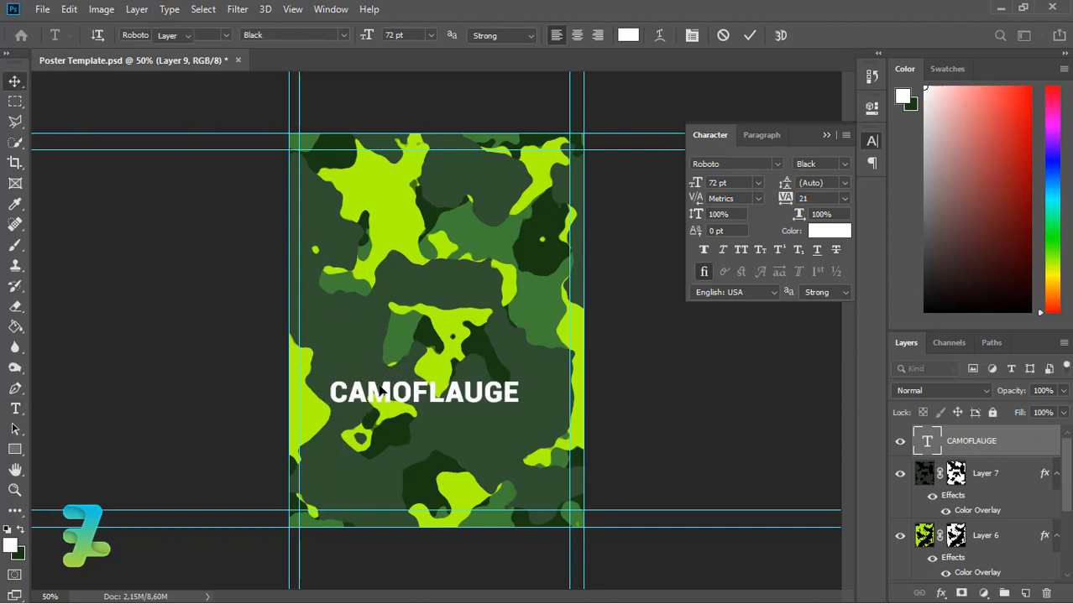
{"action": "mouse_move", "coordinate": [380, 391]}
{"action": "left_mouse_down"}
{"action": "mouse_move", "coordinate": [398, 373]}
{"action": "mouse_move", "coordinate": [399, 318]}
{"action": "mouse_move", "coordinate": [361, 383]}
{"action": "left_mouse_up"}
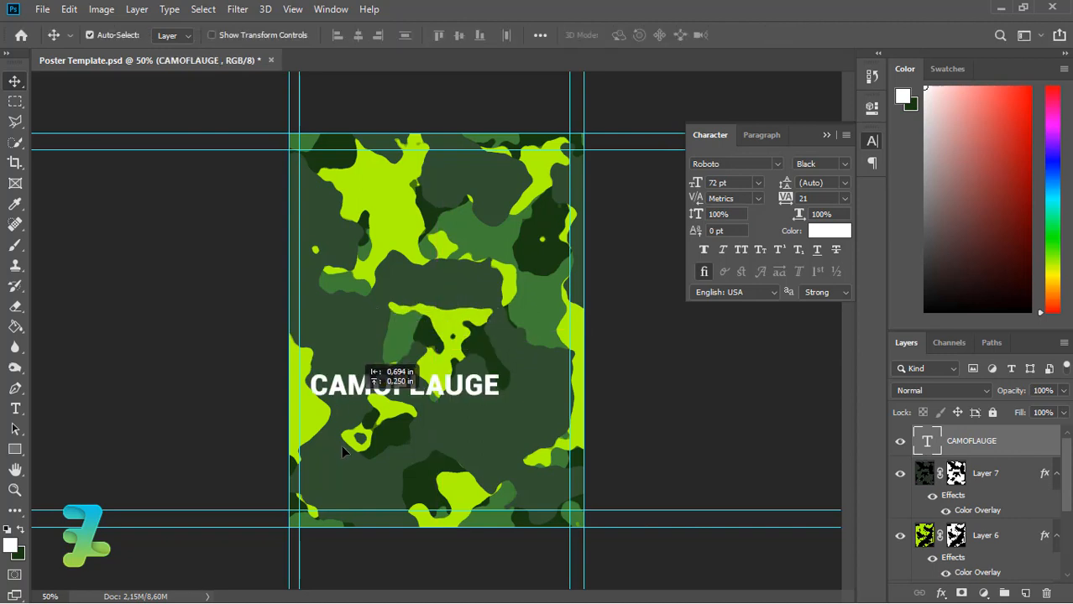
{"action": "left_click_drag", "start_coordinate": [343, 451], "coordinate": [351, 445]}
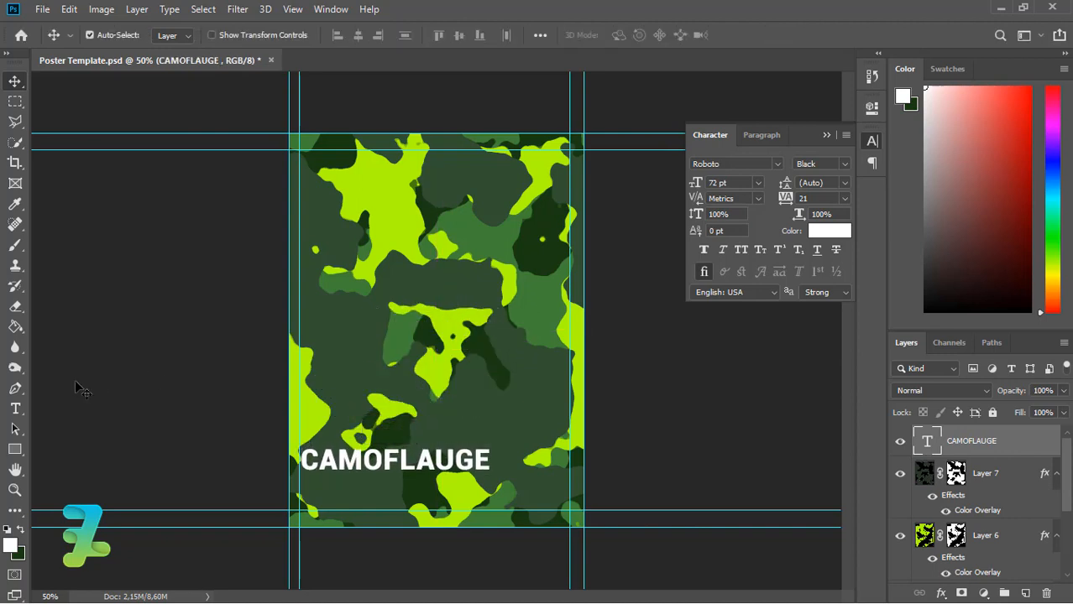
Step: Add a second white text line reading EFFECT in Roboto Black 72 pt just below the CAMOFLAUGE title
{"action": "left_click", "coordinate": [15, 408]}
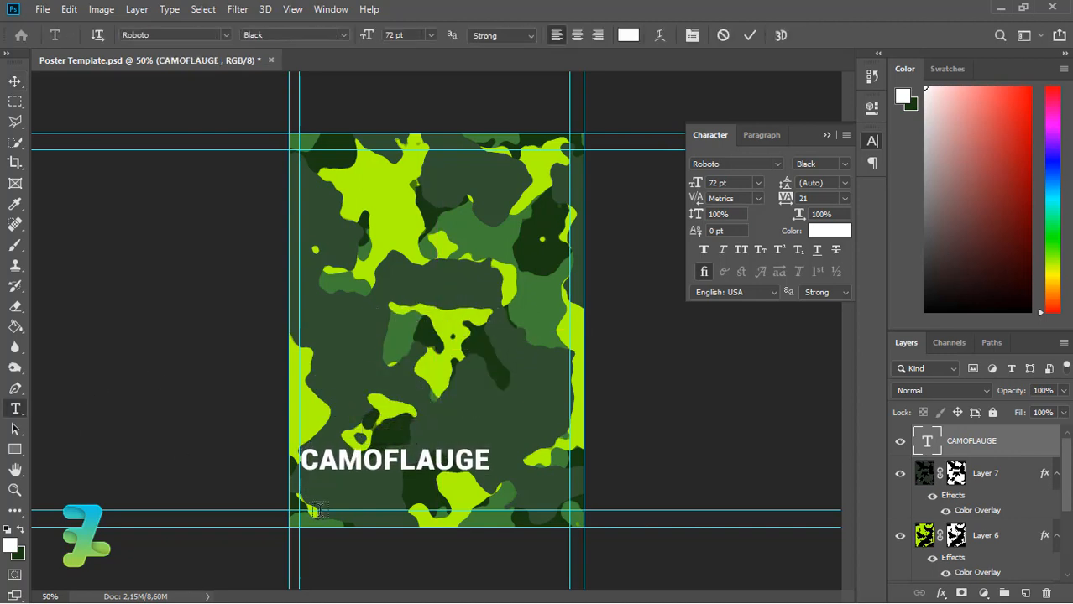
{"action": "left_click", "coordinate": [319, 510]}
{"action": "type", "text": "E"}
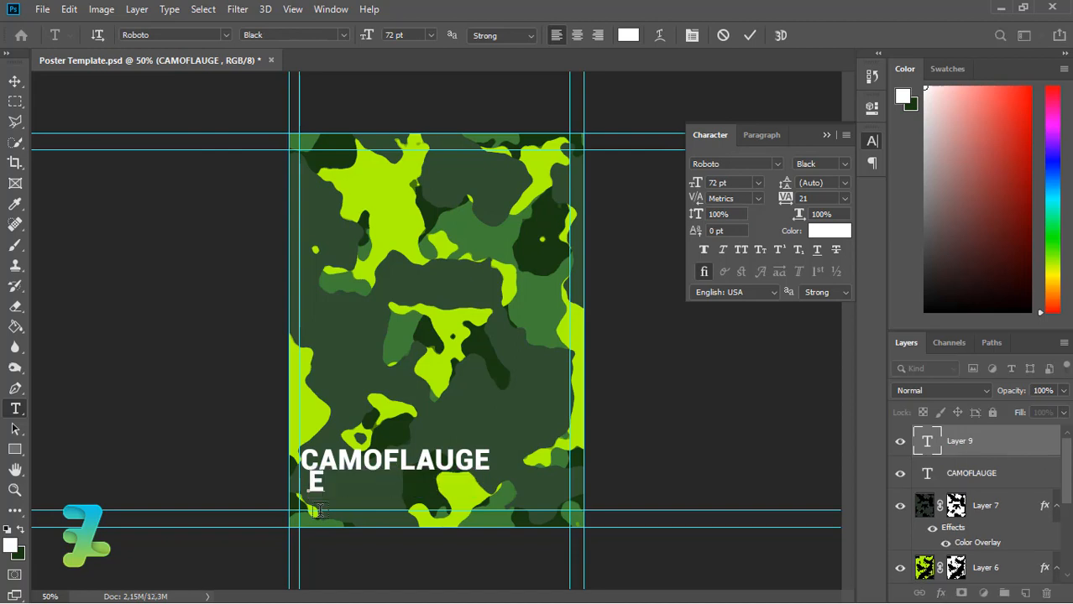
{"action": "type", "text": "FFECT"}
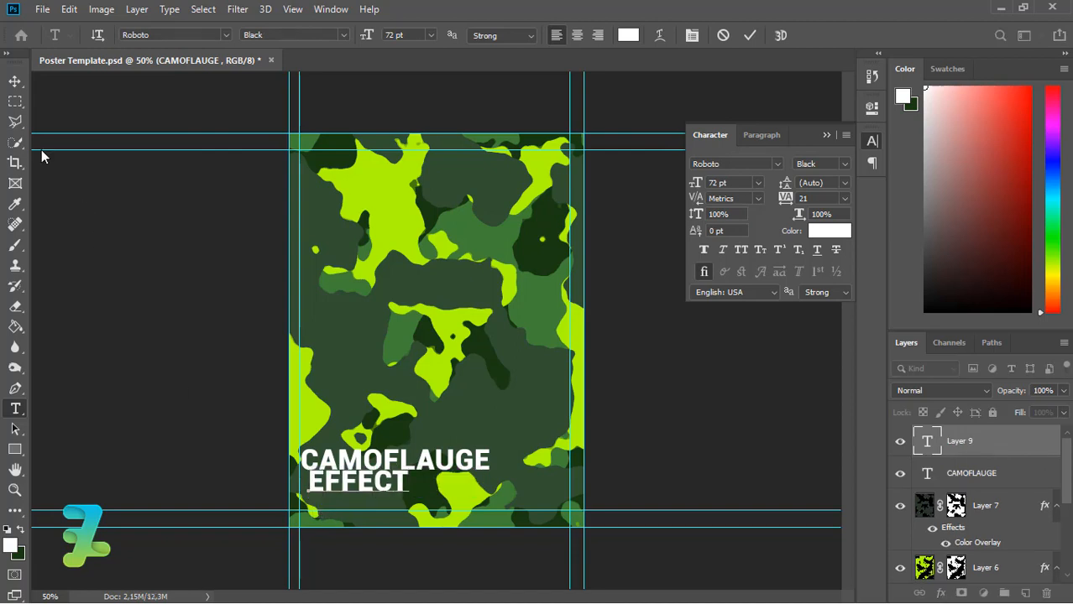
Step: Move EFFECT against the left margin guide just above the bottom margin guide, and lower CAMOFLAUGE to sit closely above it
{"action": "left_click", "coordinate": [12, 81]}
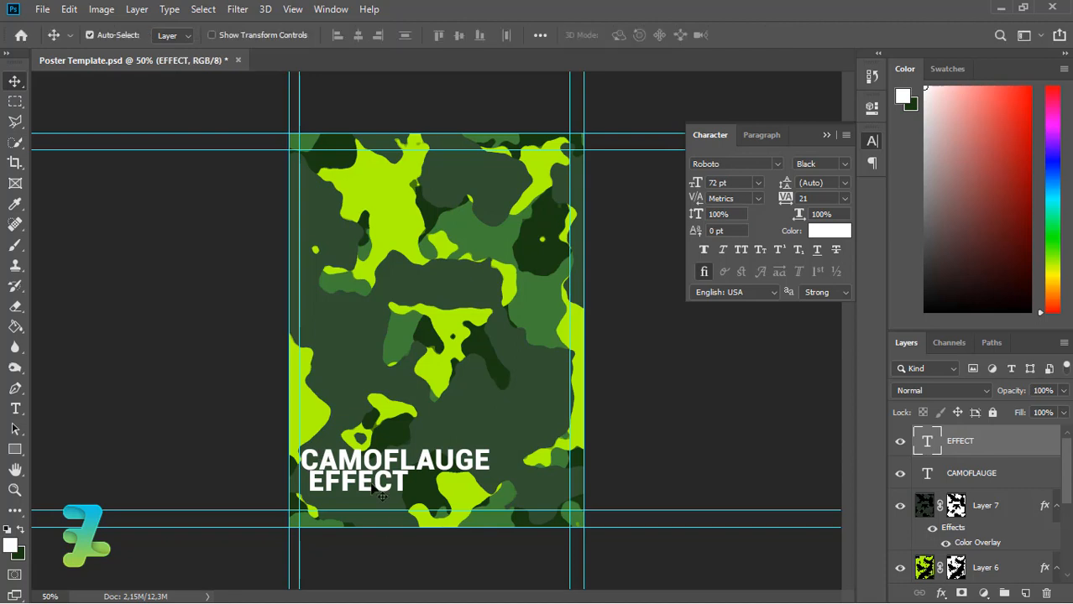
{"action": "left_click_drag", "start_coordinate": [359, 487], "coordinate": [358, 490]}
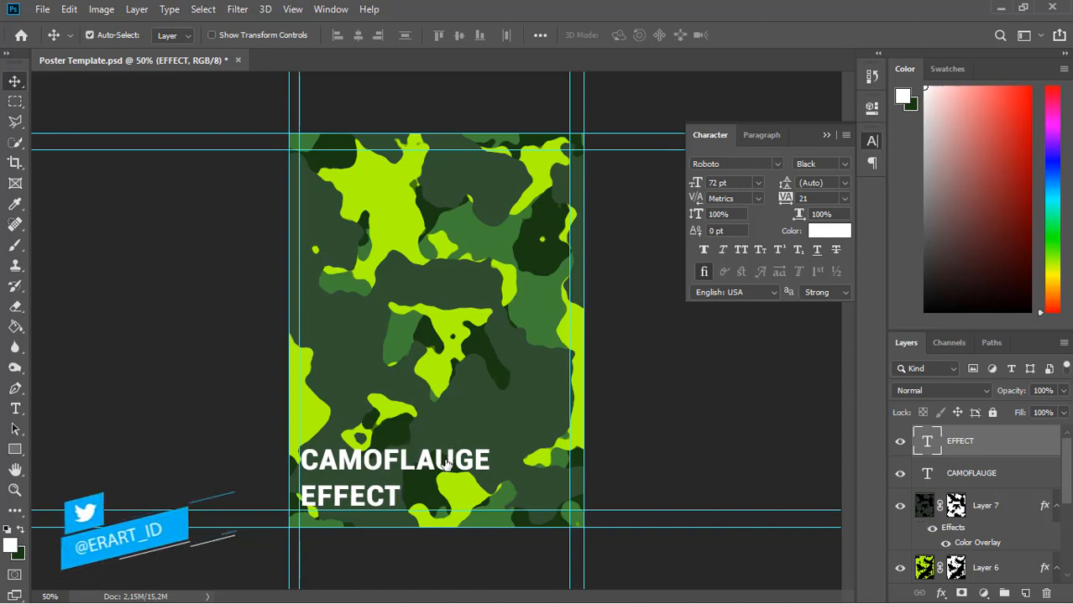
{"action": "left_click_drag", "start_coordinate": [443, 472], "coordinate": [445, 479]}
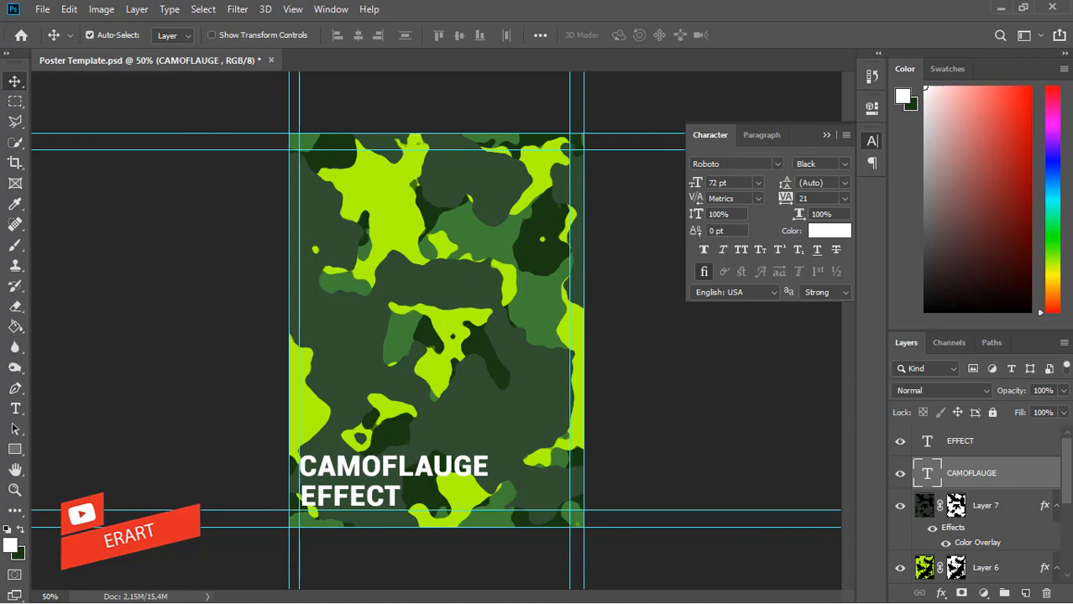
Step: Compare the camouflage pattern with and without Layer 7 by hiding and showing it repeatedly, leaving the layer shown
{"action": "left_click_drag", "start_coordinate": [1070, 469], "coordinate": [1064, 483]}
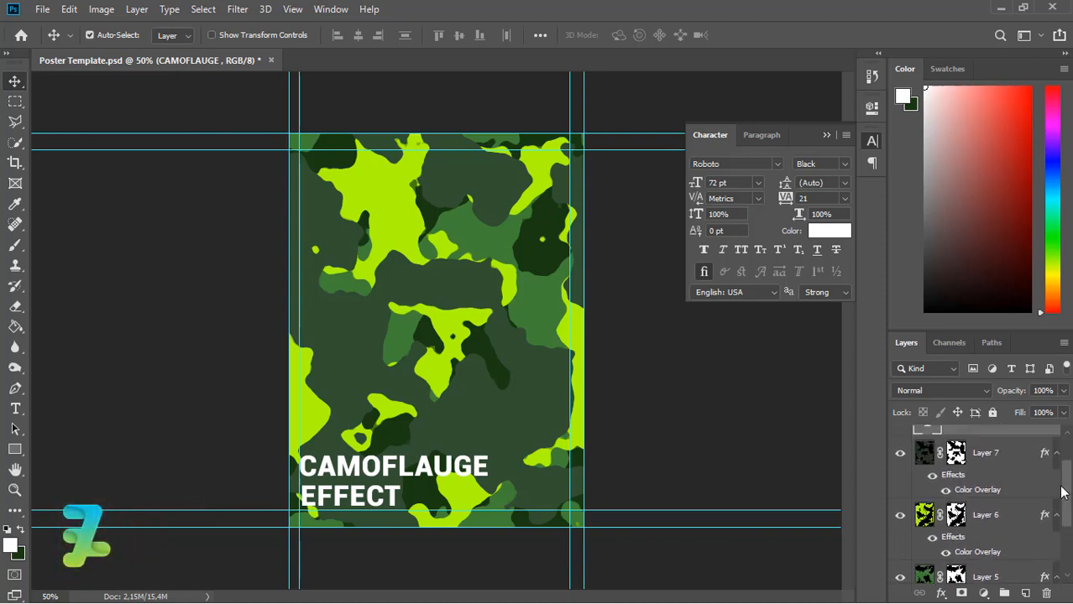
{"action": "left_click", "coordinate": [900, 457]}
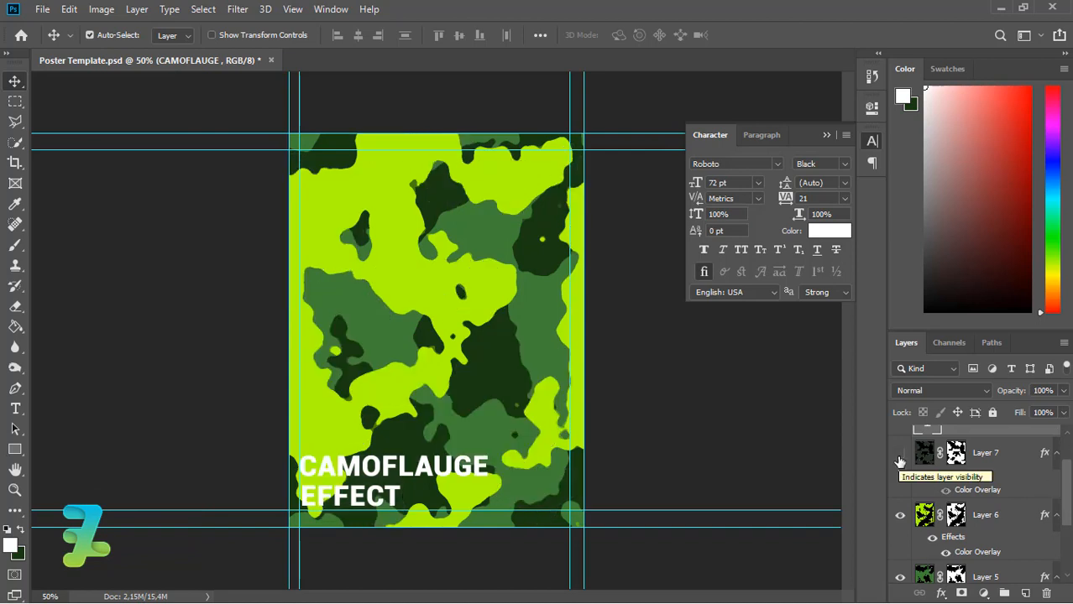
{"action": "left_click", "coordinate": [900, 458]}
{"action": "left_click", "coordinate": [900, 458]}
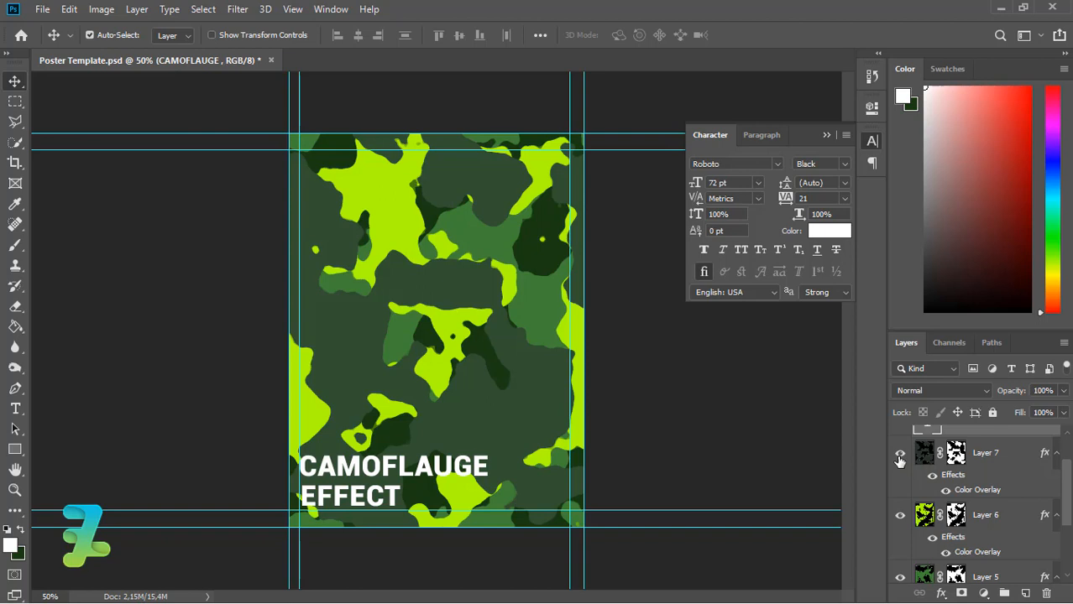
{"action": "left_click", "coordinate": [900, 454]}
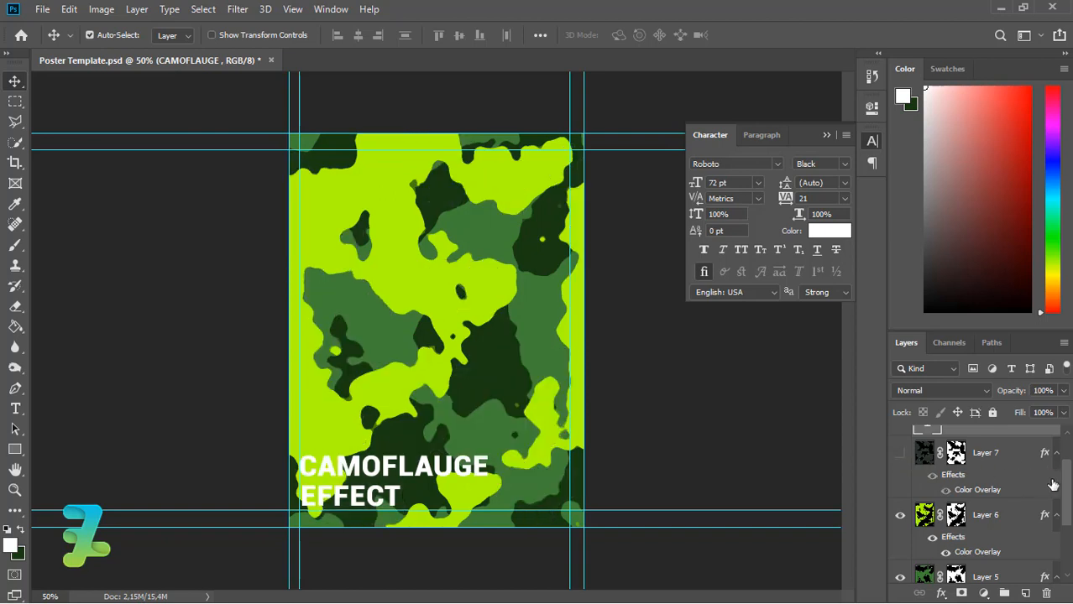
{"action": "scroll", "coordinate": [1060, 482], "scroll_direction": "up", "scroll_amount": 2}
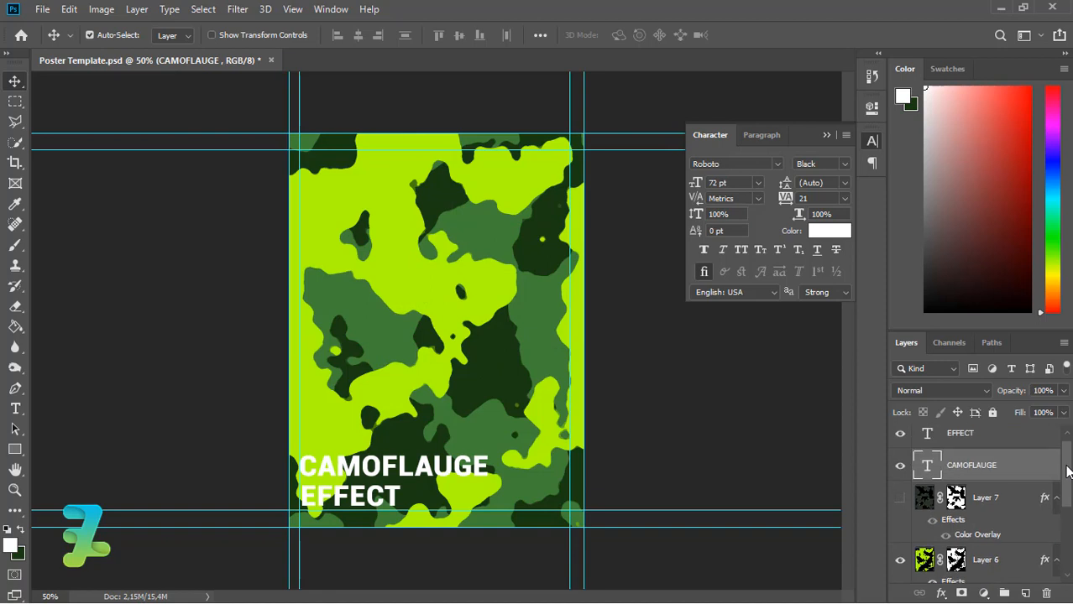
{"action": "left_click", "coordinate": [904, 508]}
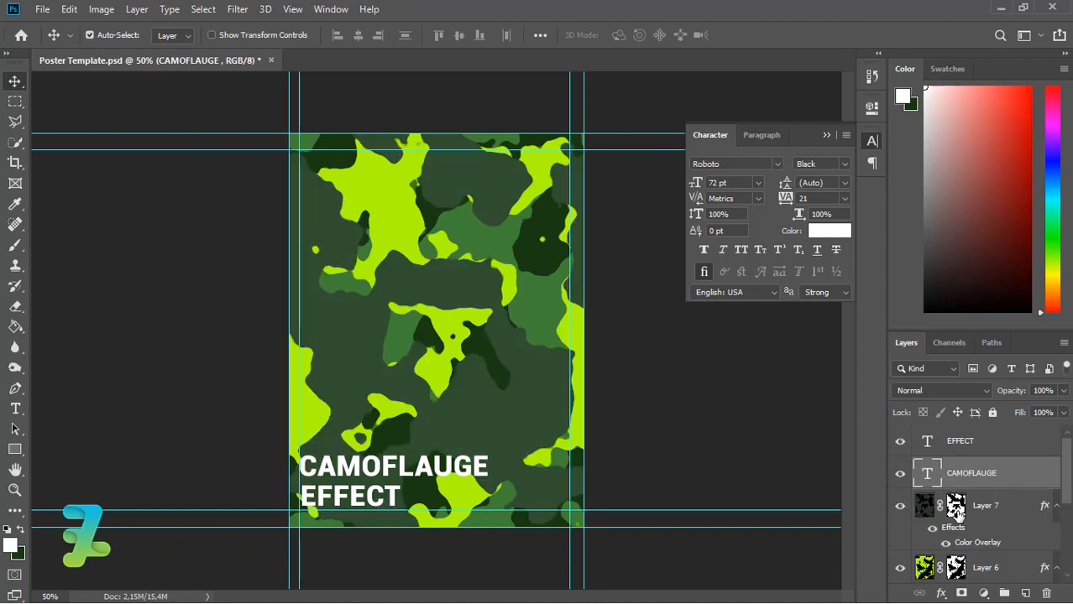
{"action": "left_click", "coordinate": [899, 507]}
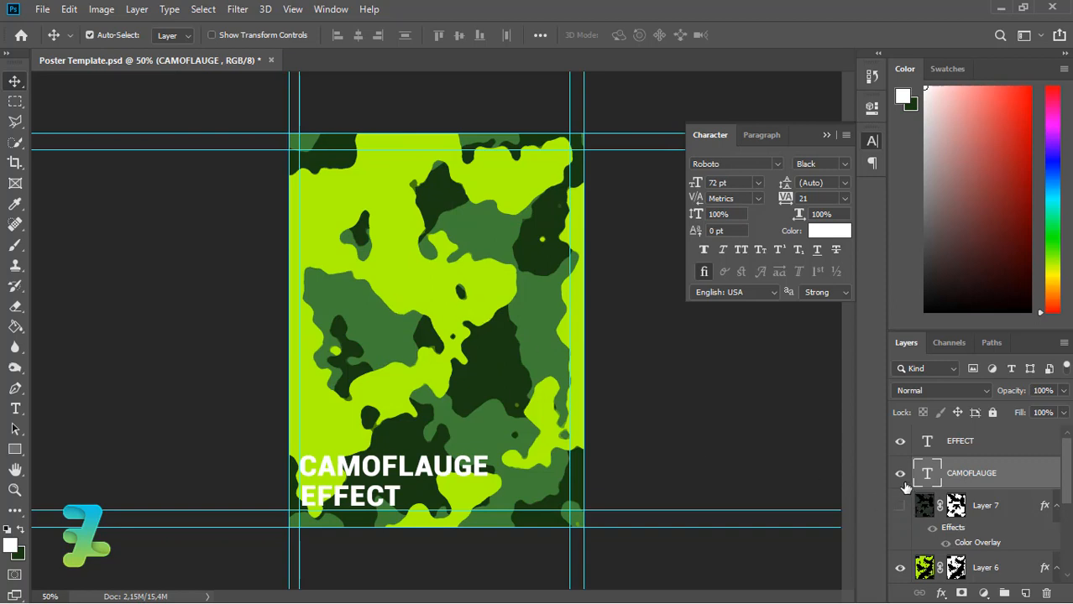
{"action": "left_click", "coordinate": [900, 508]}
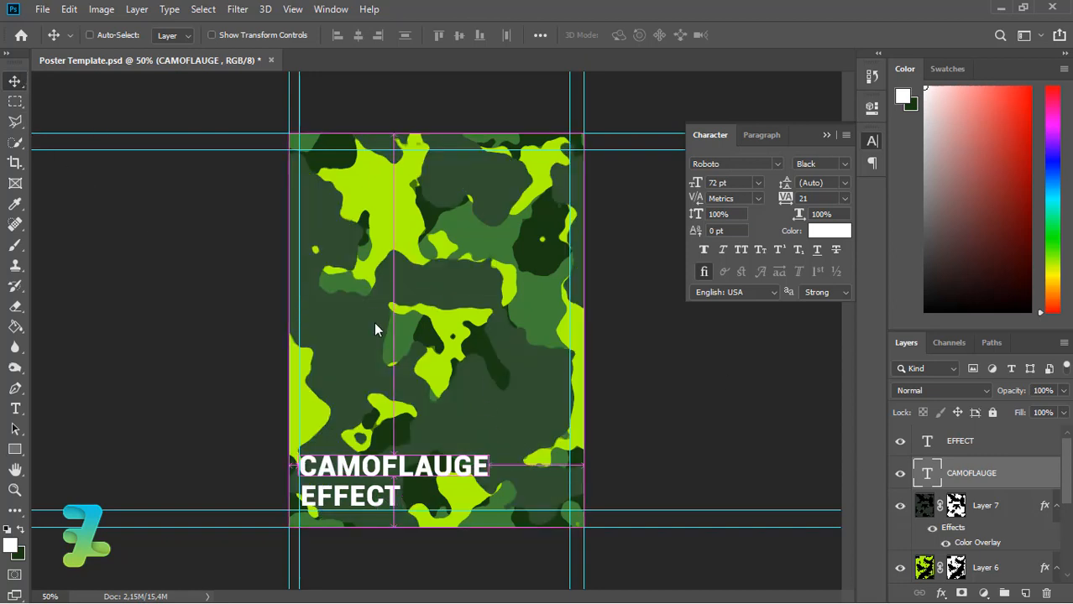
Step: Start a Free Transform on the CAMOFLAUGE title layer
{"action": "key", "text": "ctrl+t"}
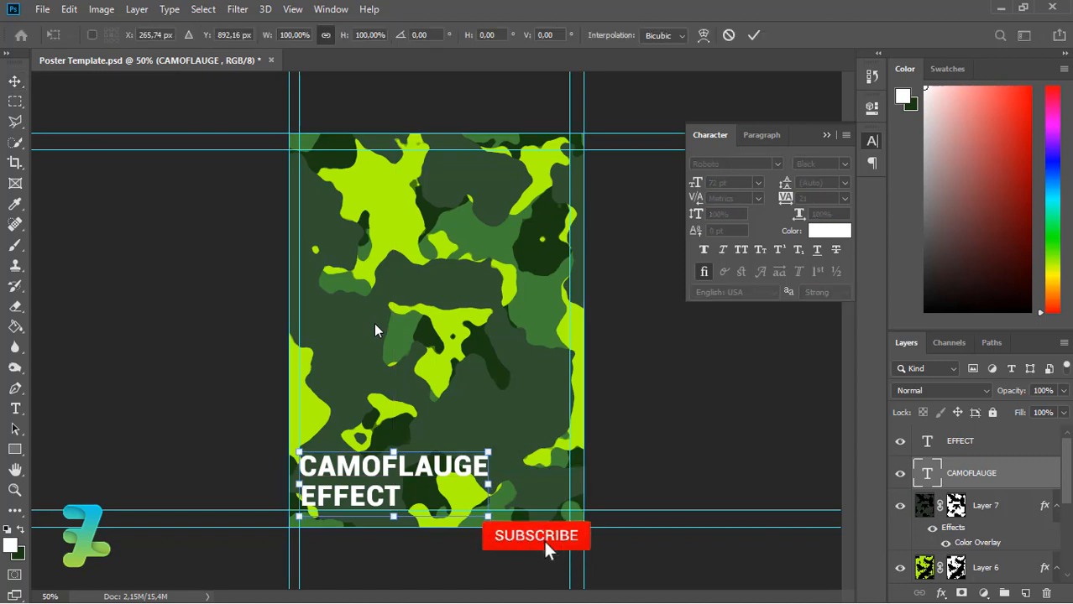
{"action": "left_click", "coordinate": [22, 80]}
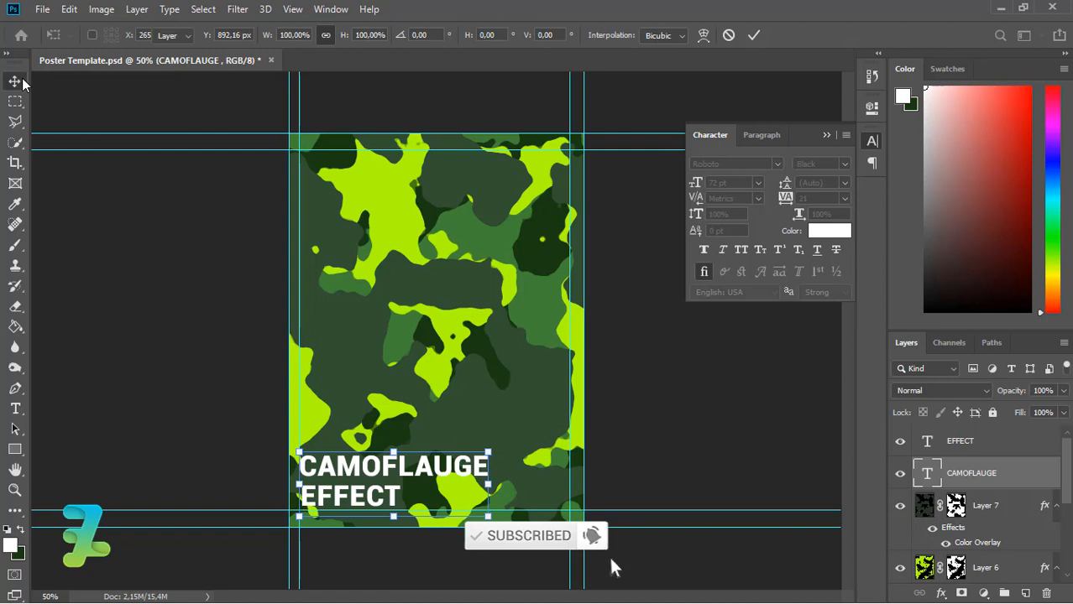